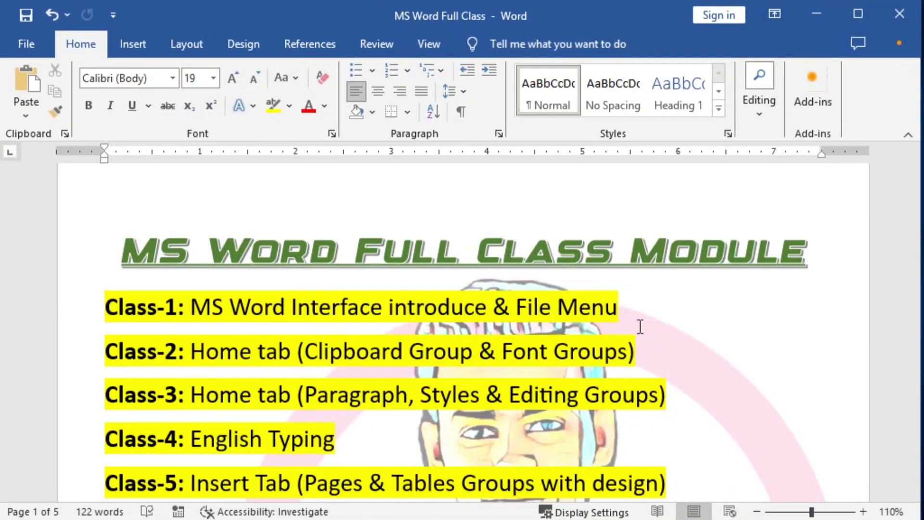
Apply yellow highlight to the 'Class-9: Ruler & Tab Settings' line, matching the class lines above
scroll(640, 327, "down", 5)
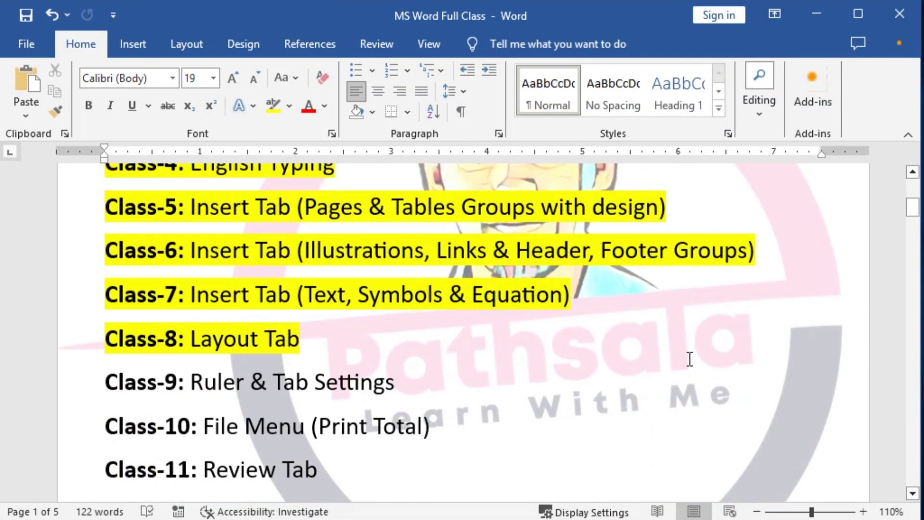
left_click(690, 358)
scroll(645, 385, "down", 1)
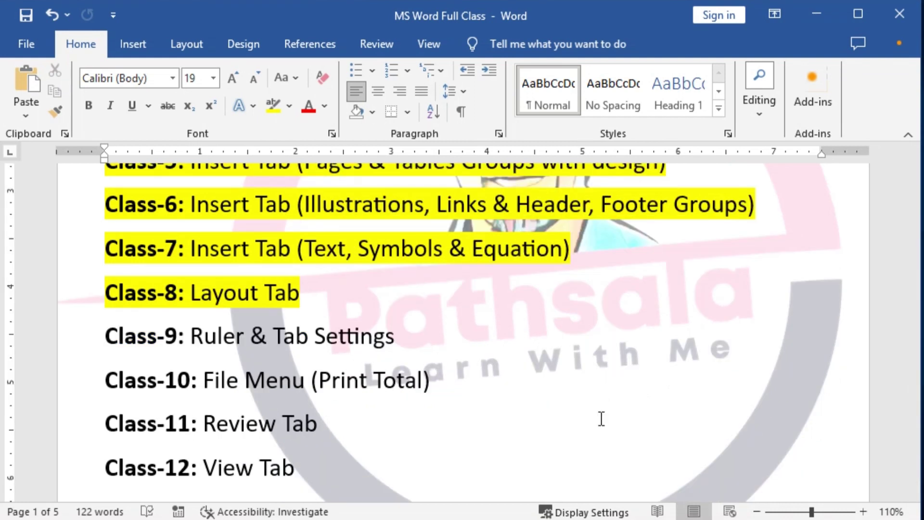
key("ctrl+shift+d")
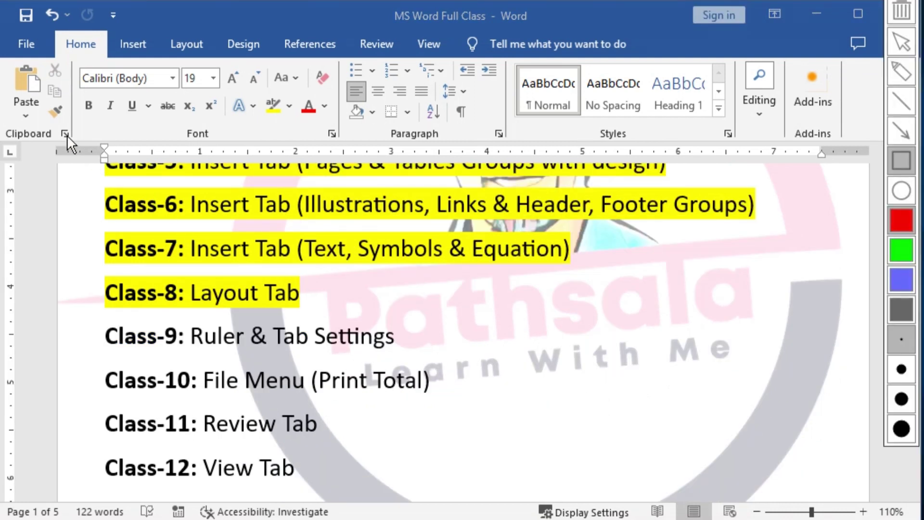
left_click_drag(68, 135, 345, 176)
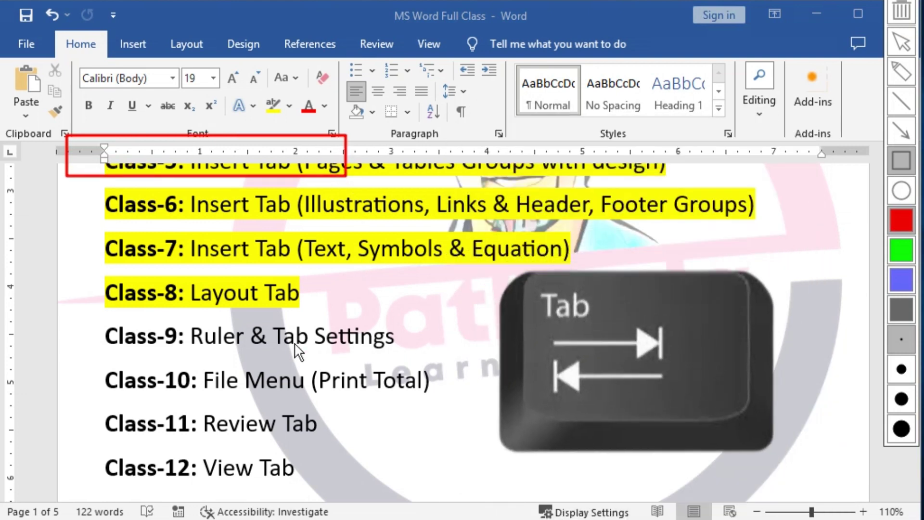
key("ctrl+shift+d")
left_click_drag(395, 337, 109, 333)
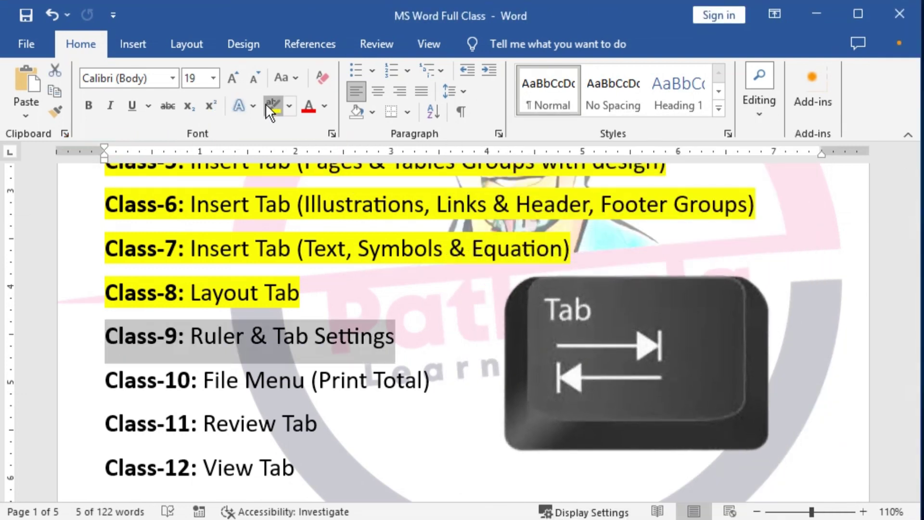
left_click(268, 105)
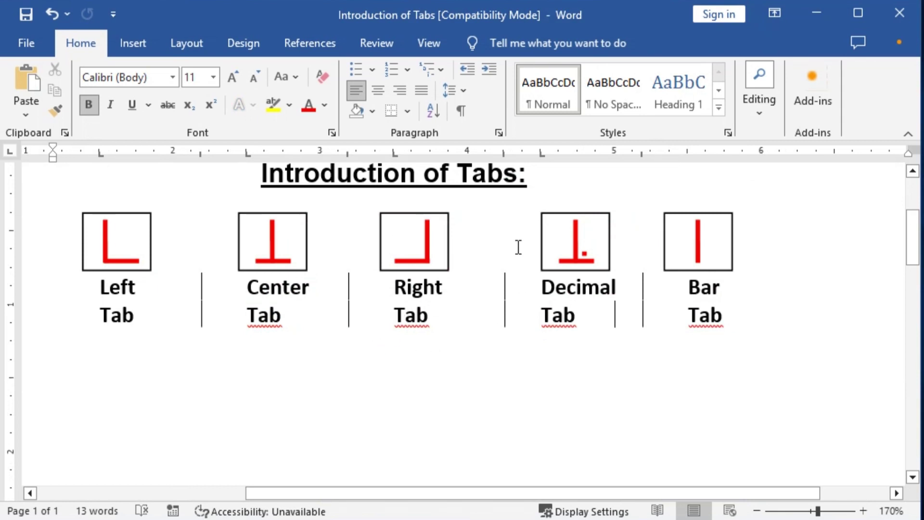
mouse_move(69, 198)
left_mouse_down()
mouse_move(145, 268)
mouse_move(169, 277)
left_mouse_up()
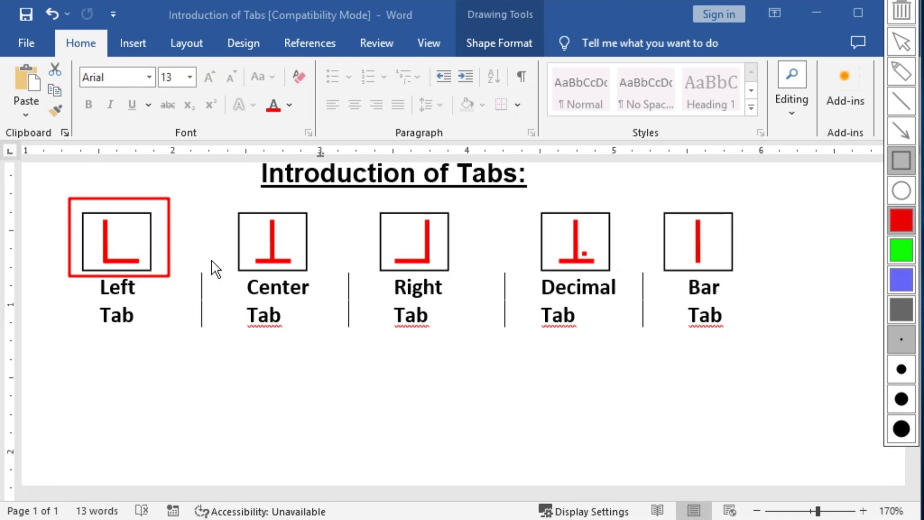
mouse_move(220, 197)
left_mouse_down()
mouse_move(244, 237)
mouse_move(317, 277)
left_mouse_up()
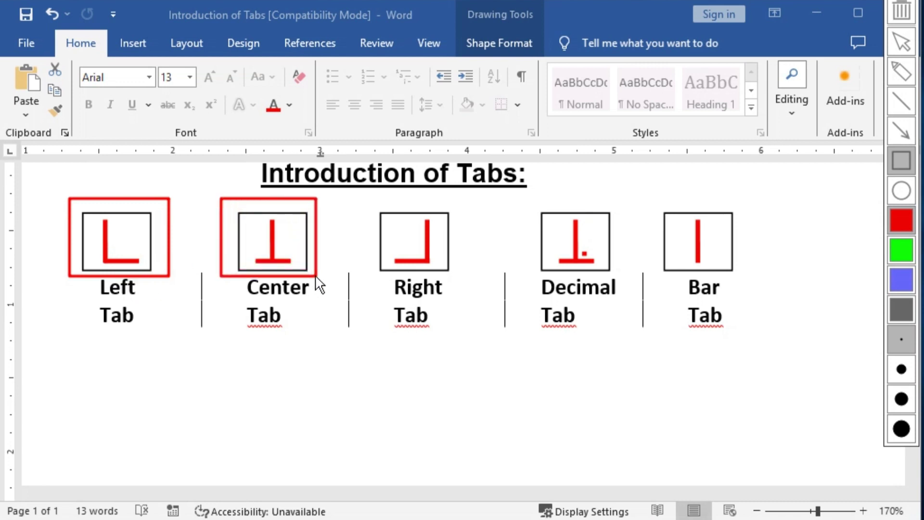
left_click_drag(368, 201, 458, 279)
left_click_drag(528, 192, 628, 280)
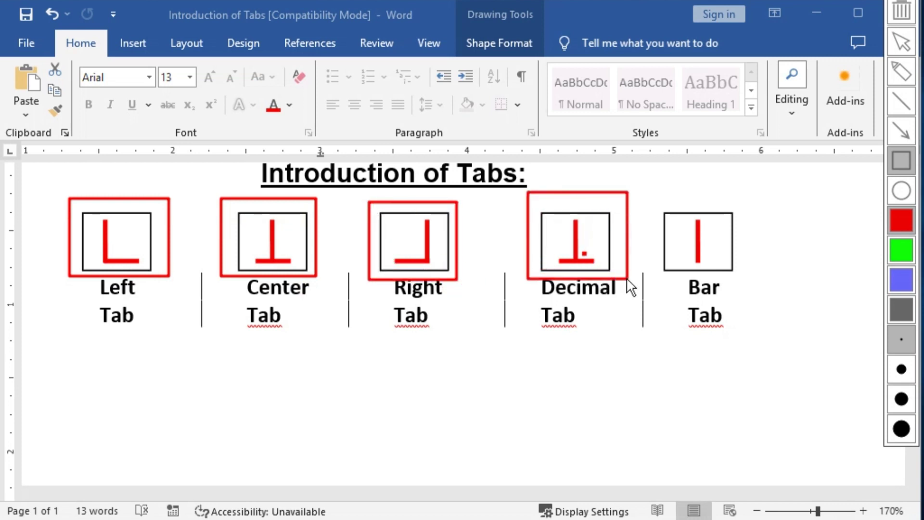
left_click_drag(642, 187, 753, 282)
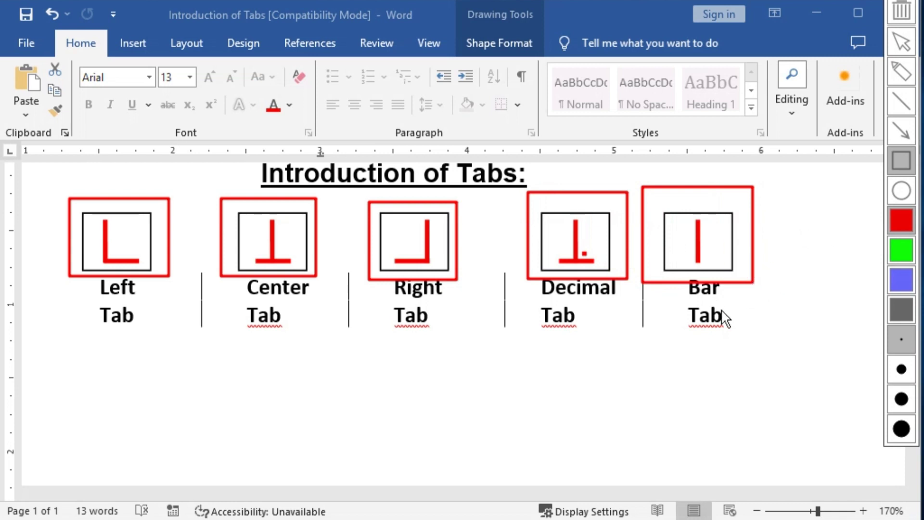
key("Escape")
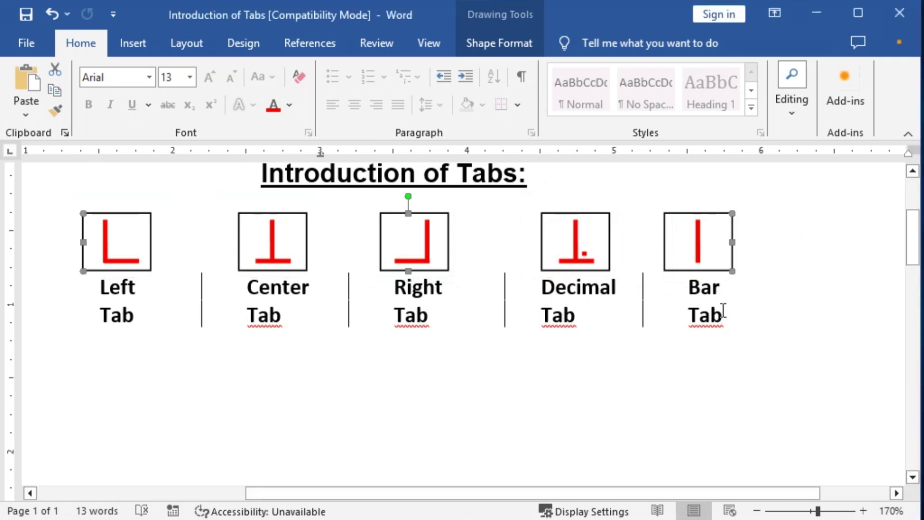
left_click(724, 313)
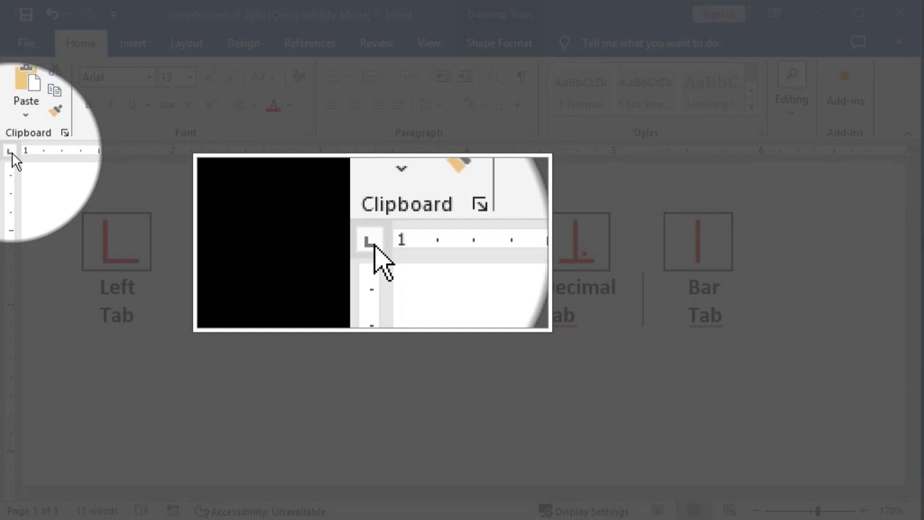
Cycle the ruler's tab selector through Center, Right, Decimal, Bar, First Line and Hanging Indent
left_click(9, 151)
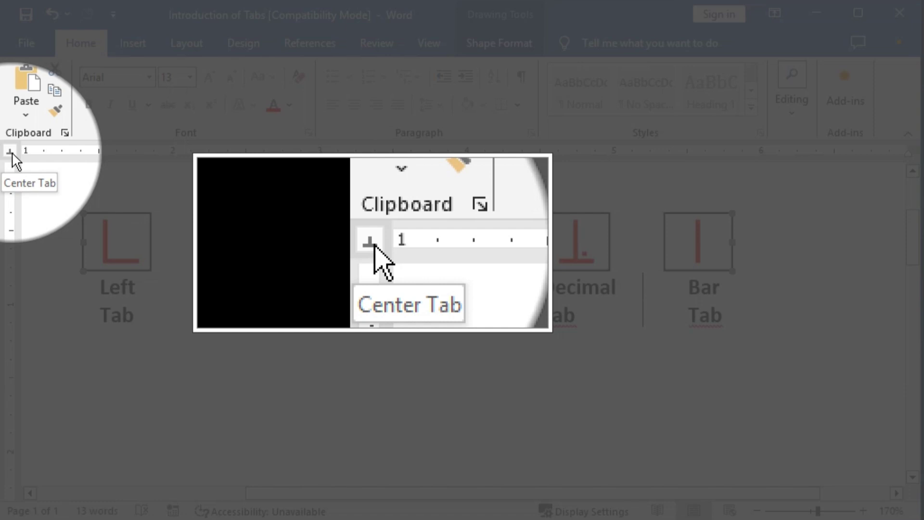
left_click(10, 152)
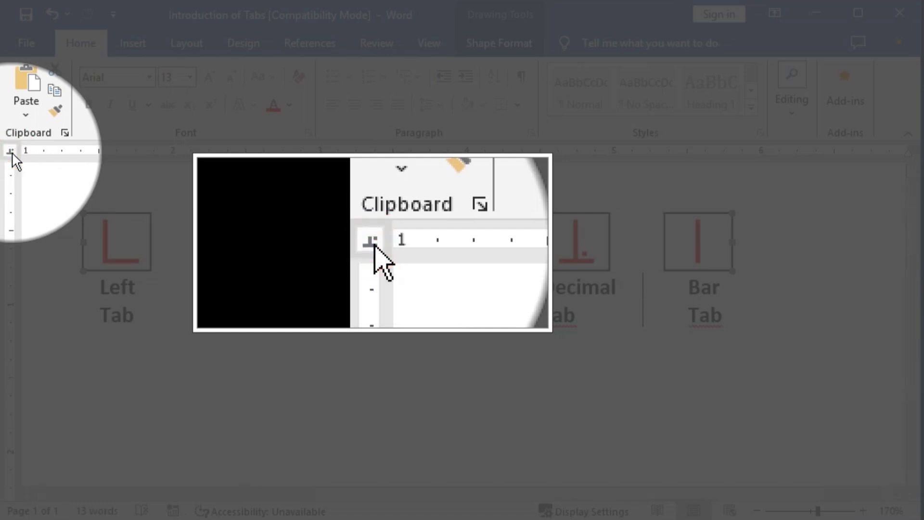
left_click(10, 152)
left_click(10, 151)
left_click(10, 151)
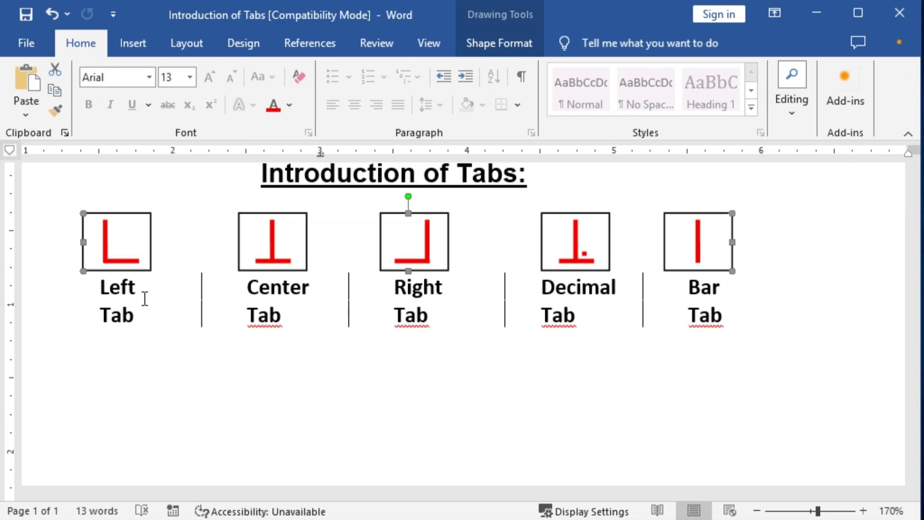
Start a new paragraph below the boxes and clear its 1", 2.13", 3.25" and 6" tab stops
left_click(375, 427)
scroll(375, 427, "up", 1, "ctrl")
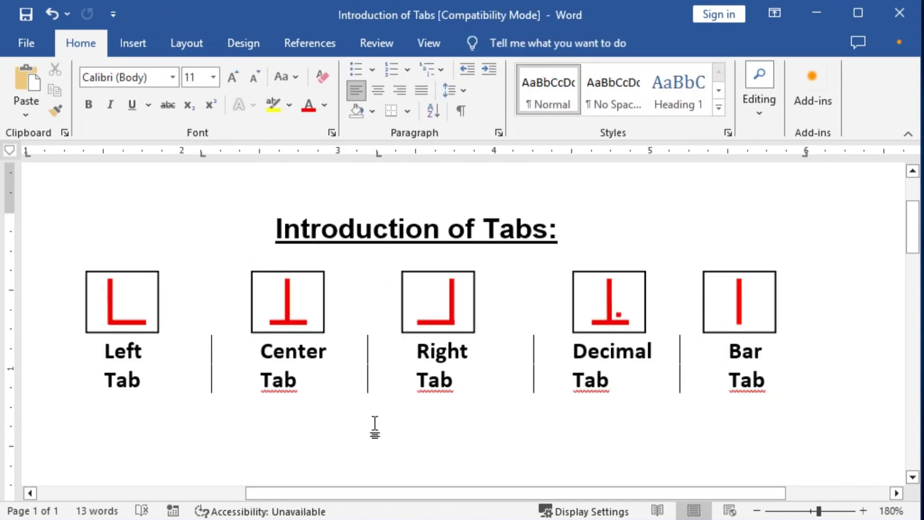
scroll(356, 450, "down", 8, "ctrl")
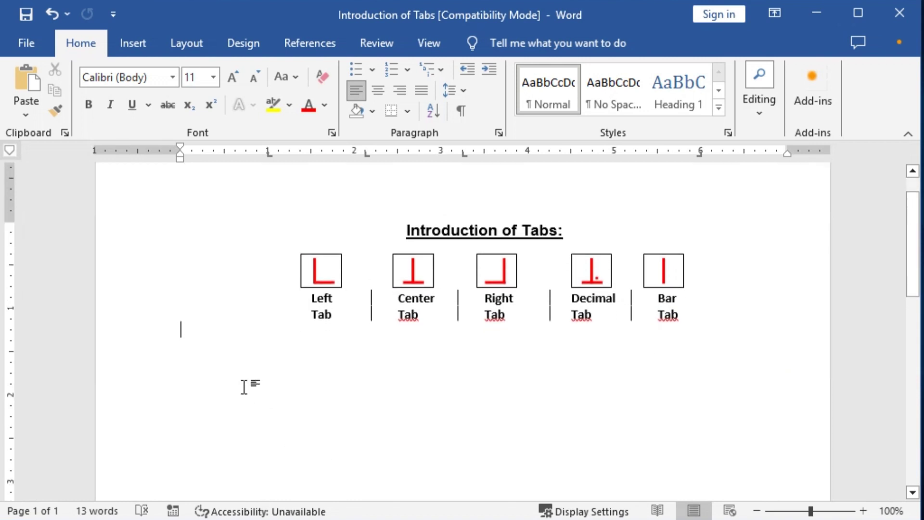
key("Return")
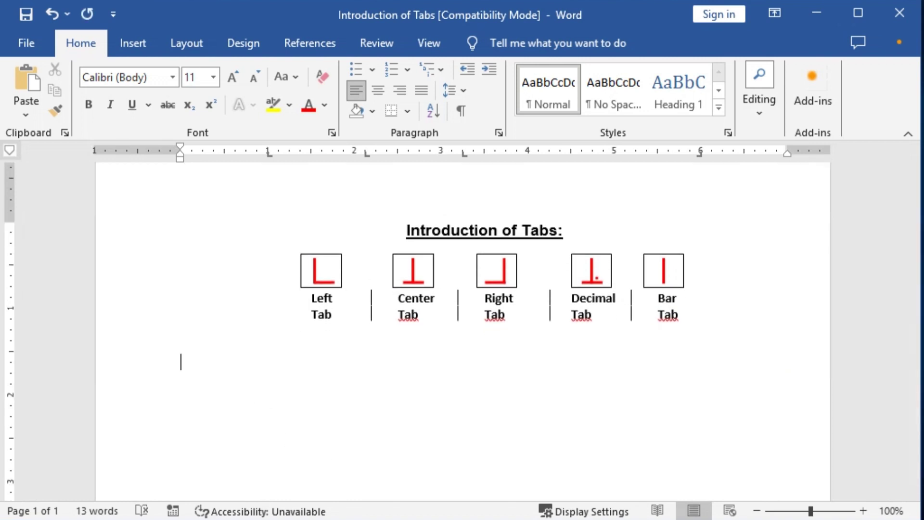
double_click(270, 155)
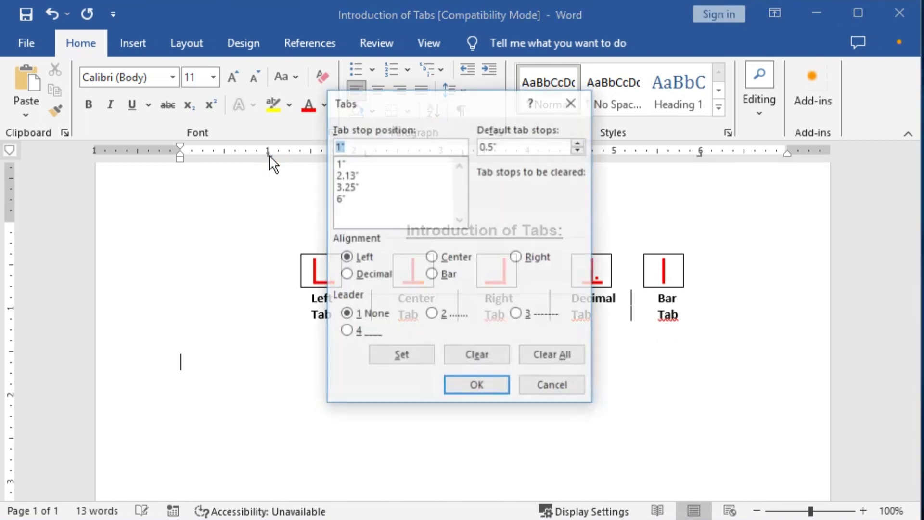
left_click(554, 354)
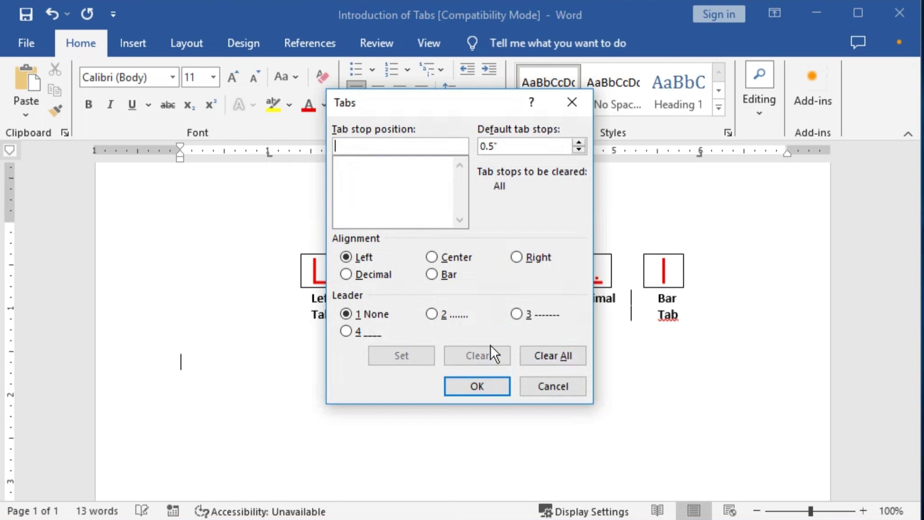
left_click(479, 380)
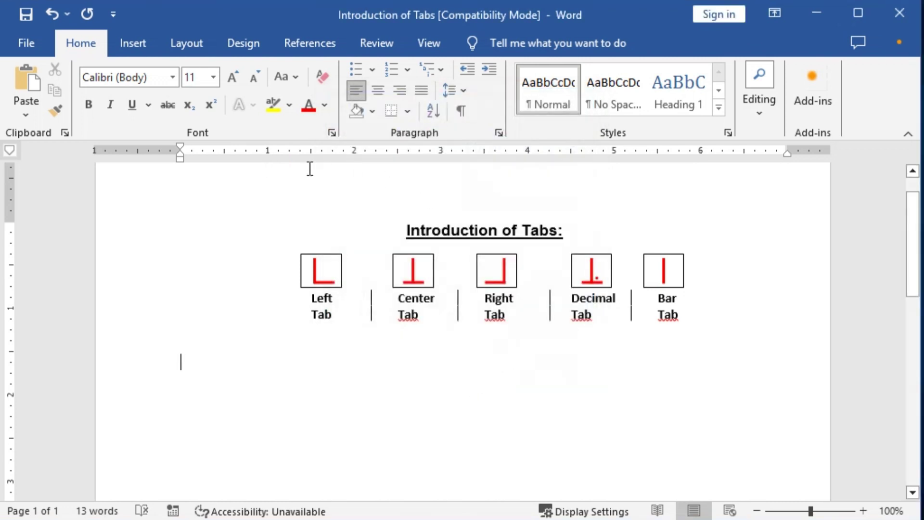
Replace the stray 'r' with the text 'Australia Bangladesh Pakistan'
type("r")
mouse_move(151, 141)
left_mouse_down()
mouse_move(285, 172)
mouse_move(666, 177)
mouse_move(803, 157)
mouse_move(498, 133)
mouse_move(202, 130)
left_mouse_up()
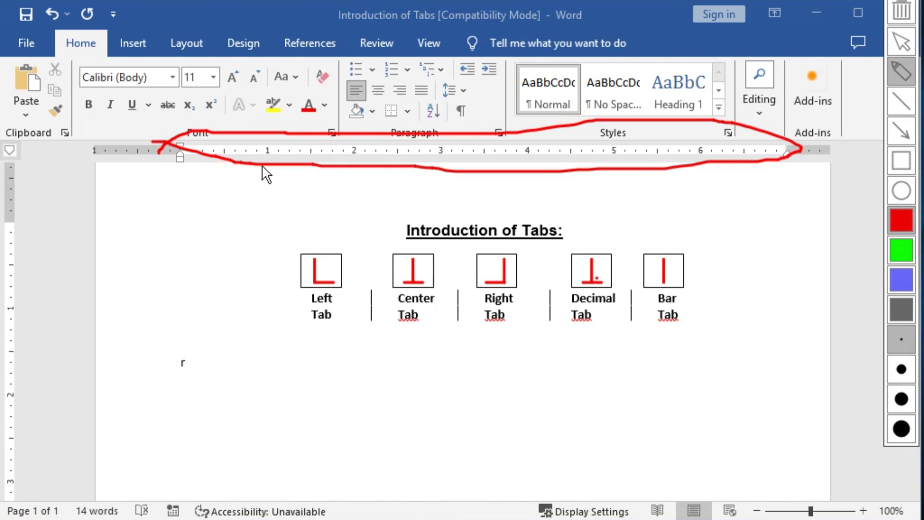
key("Escape")
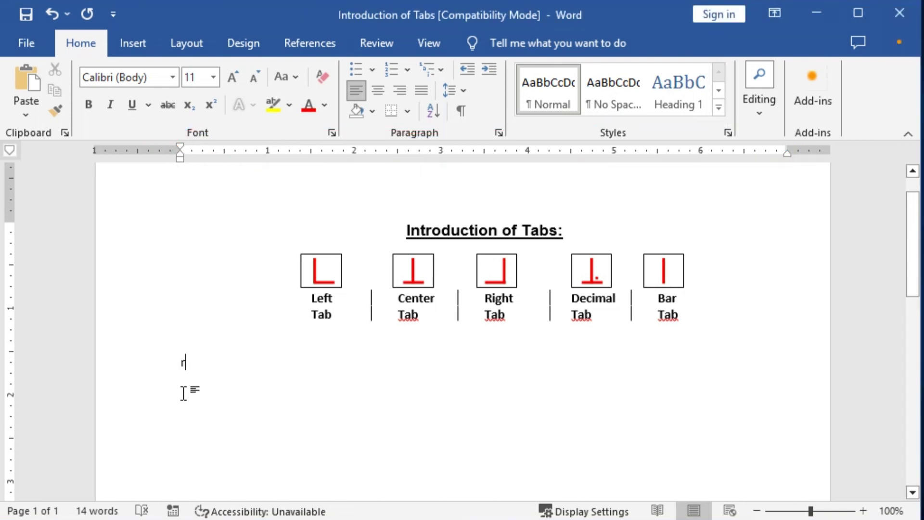
key("BackSpace")
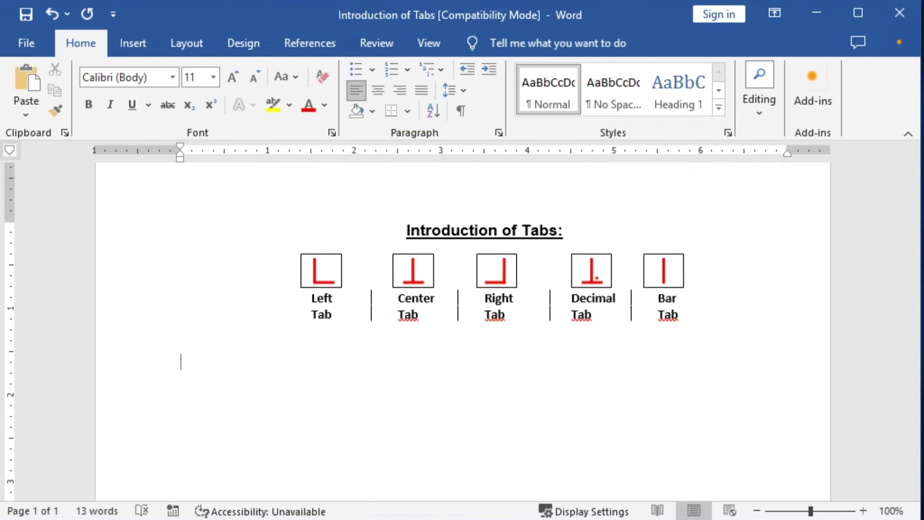
type("Australia Ban")
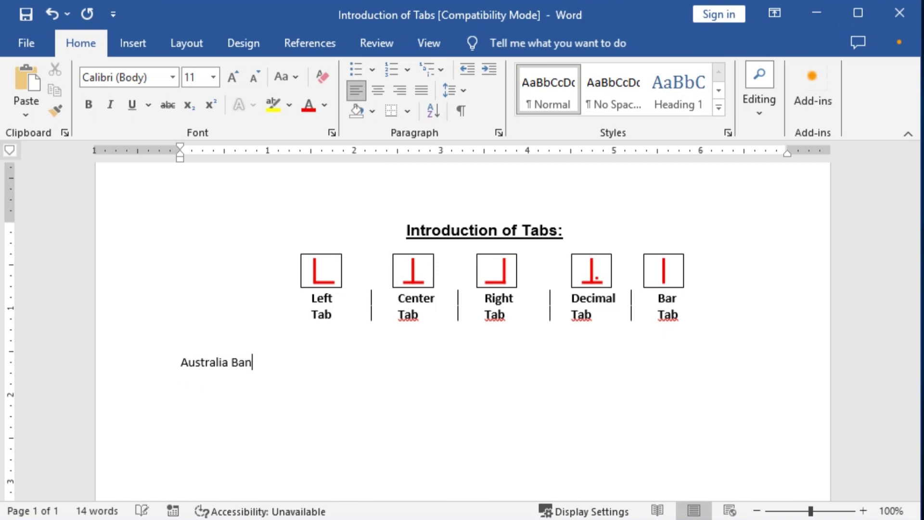
type("gladesh P")
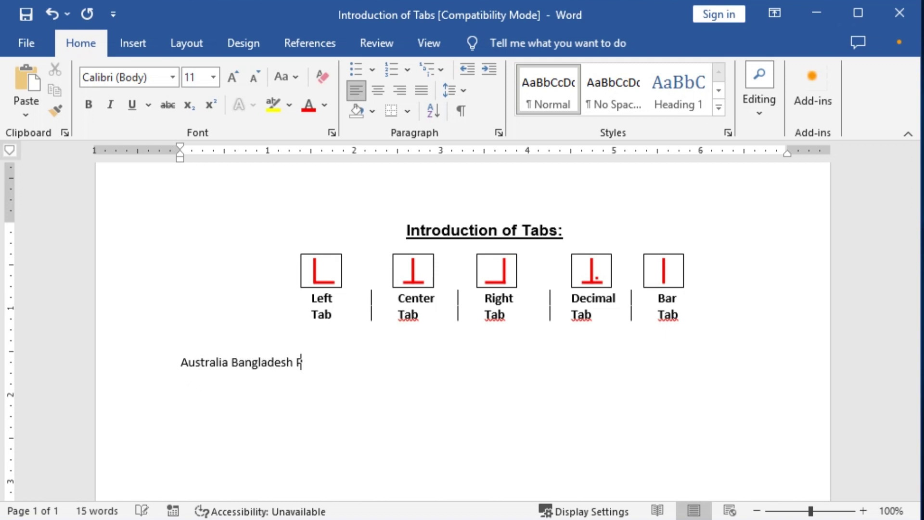
type("akistan")
left_click(181, 363)
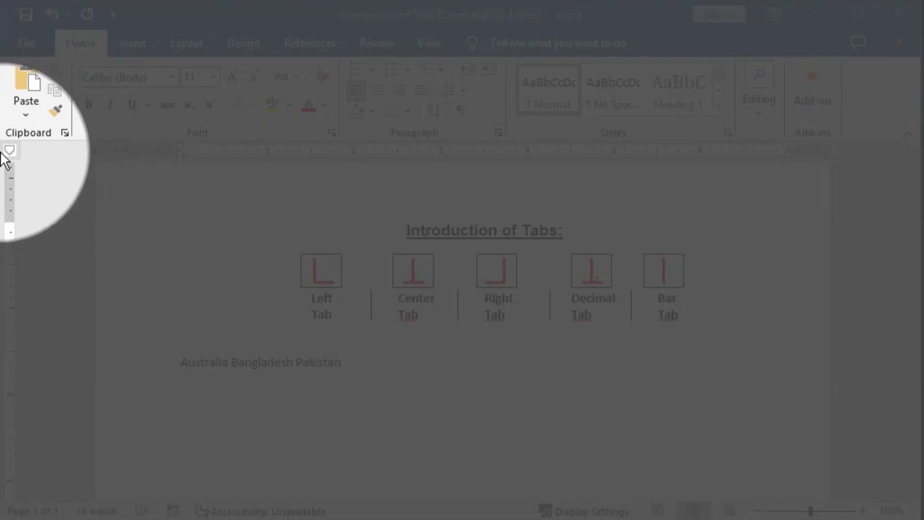
Add a left tab stop near 0.5" and tab the country line to it
left_click(11, 151)
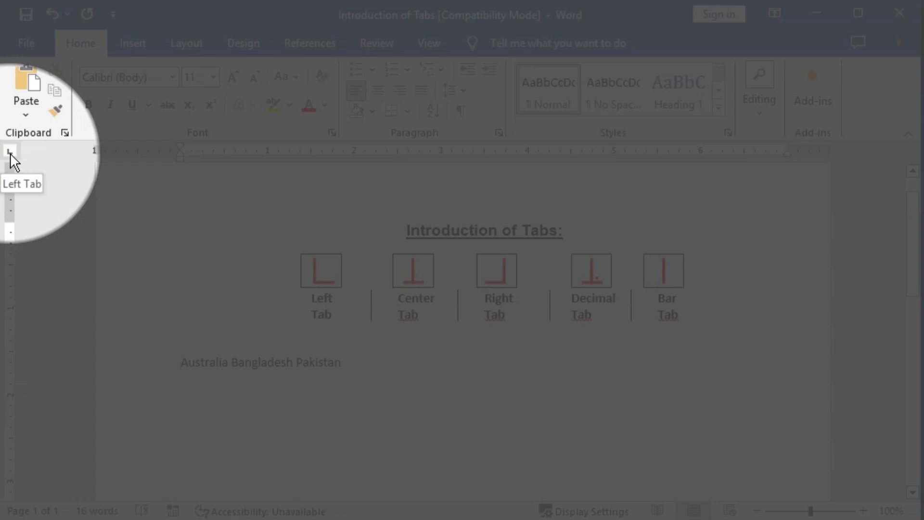
left_click(224, 152)
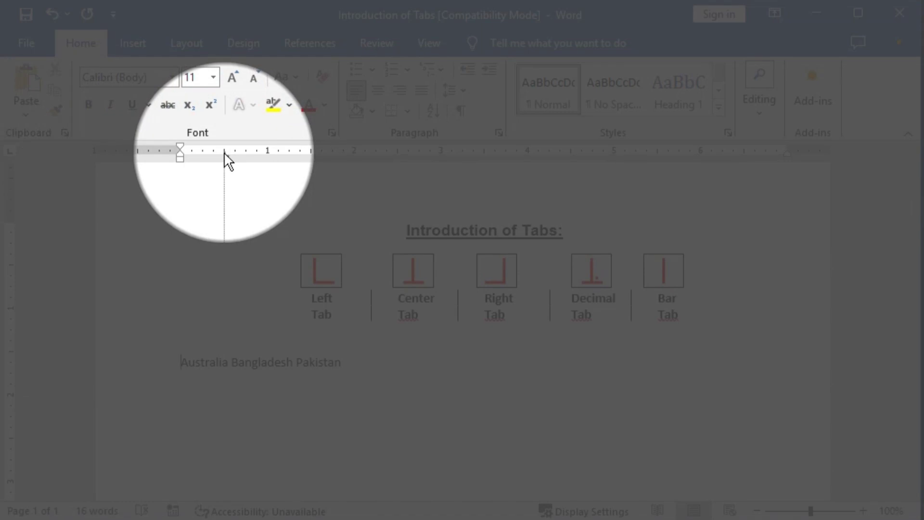
mouse_move(224, 153)
left_mouse_down()
mouse_move(178, 158)
mouse_move(224, 155)
left_mouse_up()
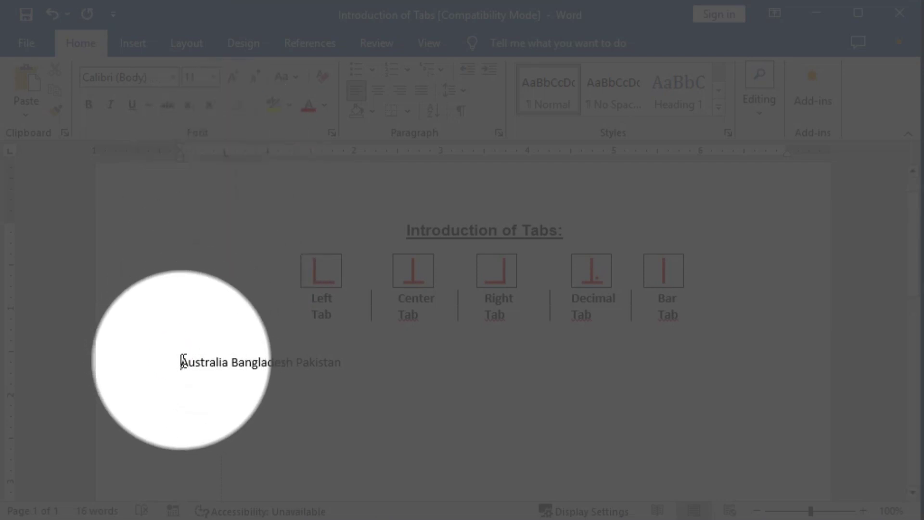
left_click(178, 357)
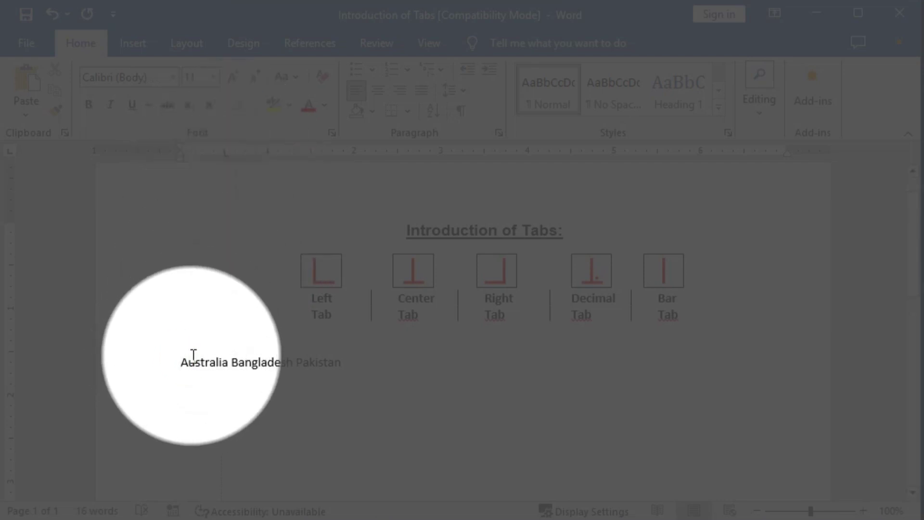
key("Tab")
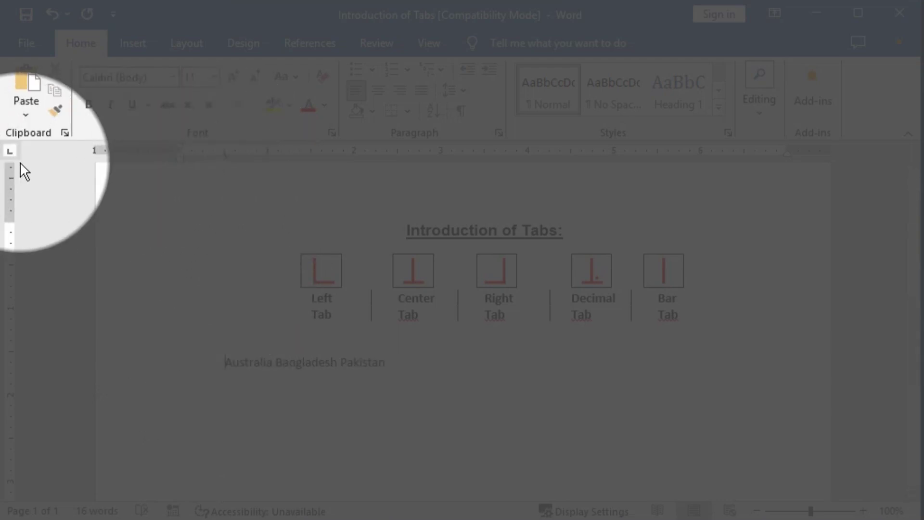
Add a centre tab at 3.5" and a right tab near the margin, then return the left stop to the margin
left_click(10, 152)
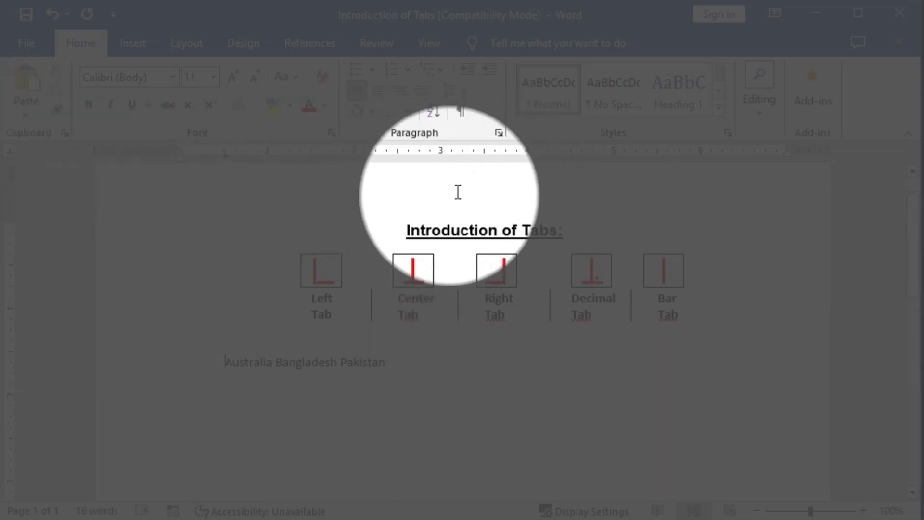
left_click(484, 151)
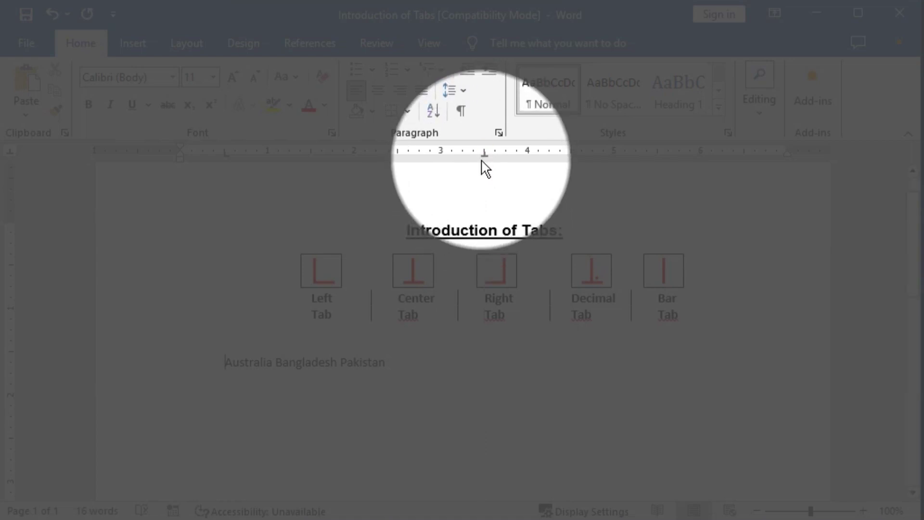
left_click(10, 150)
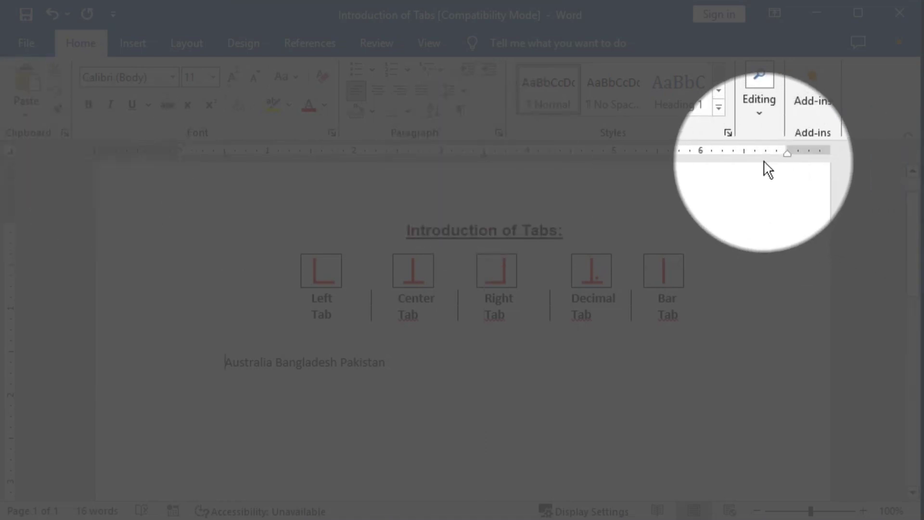
left_click_drag(743, 153, 789, 155)
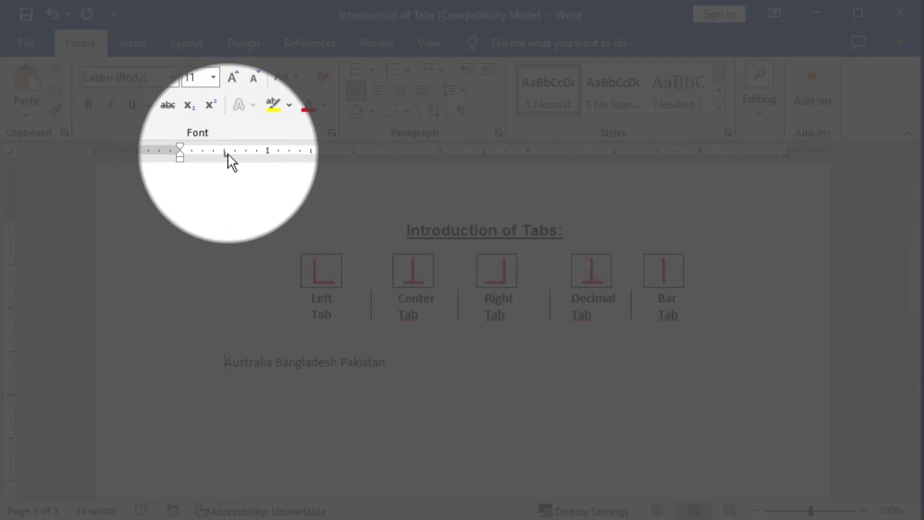
left_click_drag(227, 154, 178, 154)
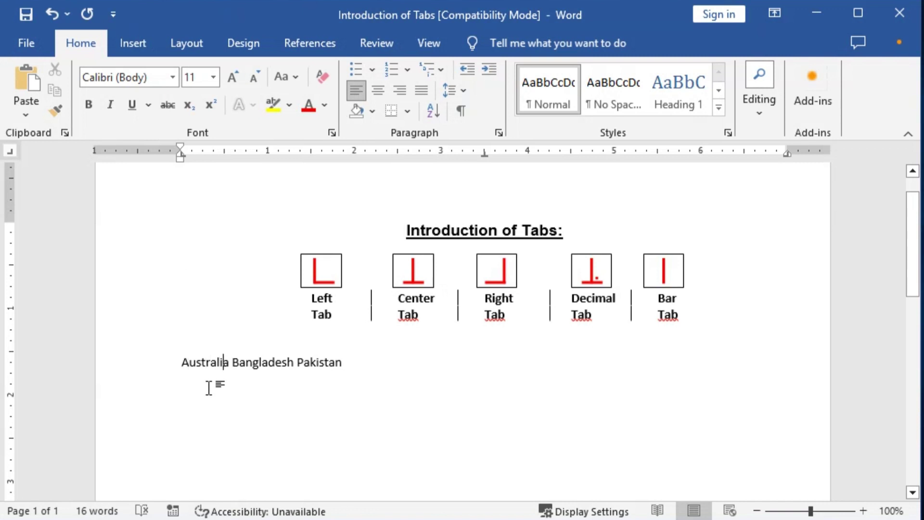
Tab Bangladesh and Pakistan into their columns and type a second row: India, Vhutan, Nepal
key("Tab")
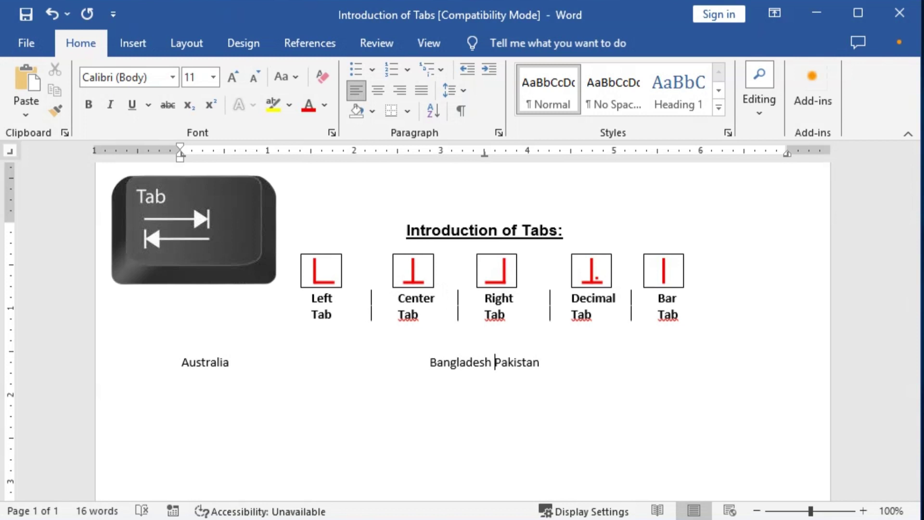
key("Tab")
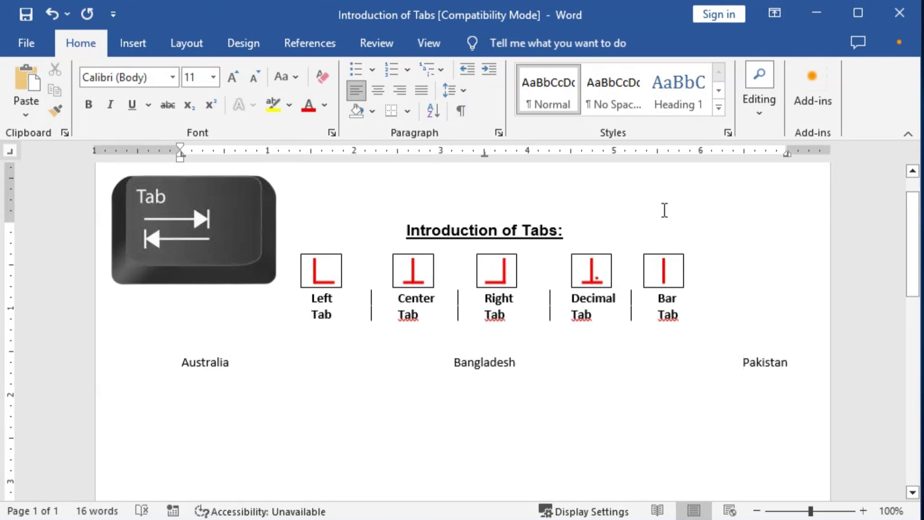
key("Return")
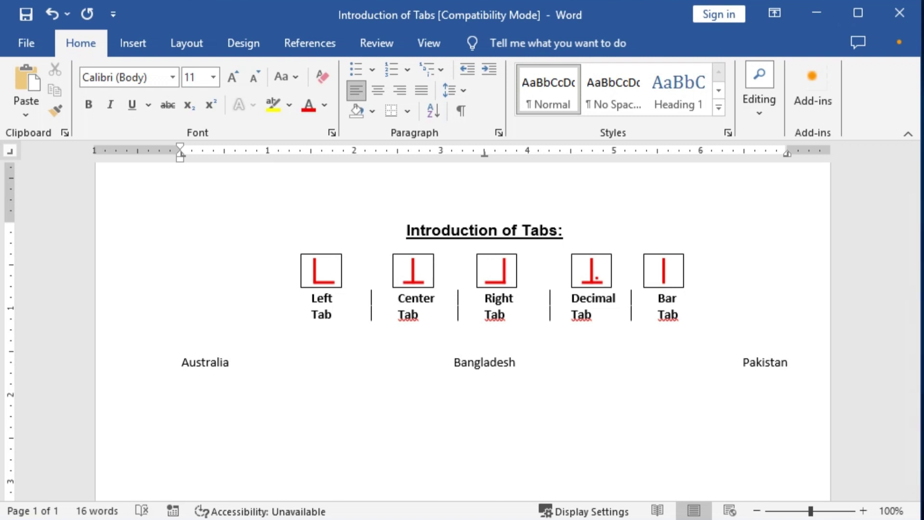
type("India")
key("Tab")
type("Vhutan")
key("Tab")
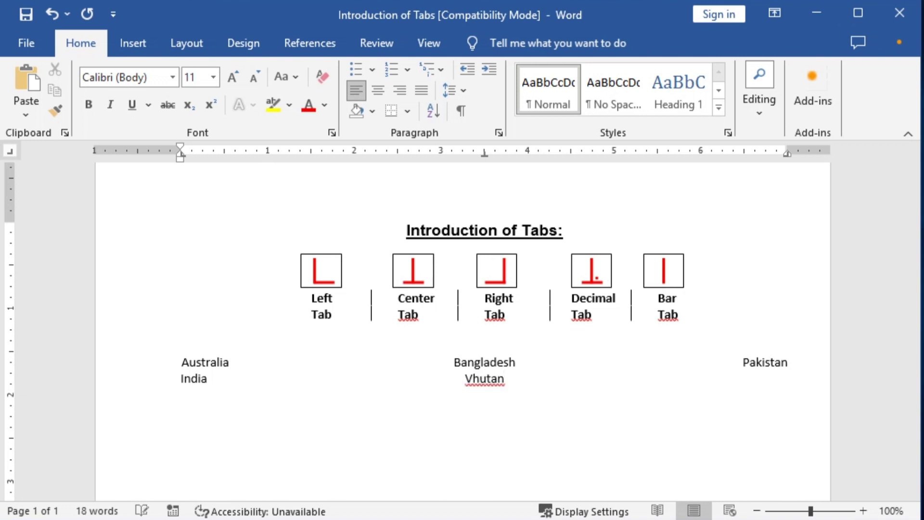
type("Nepal")
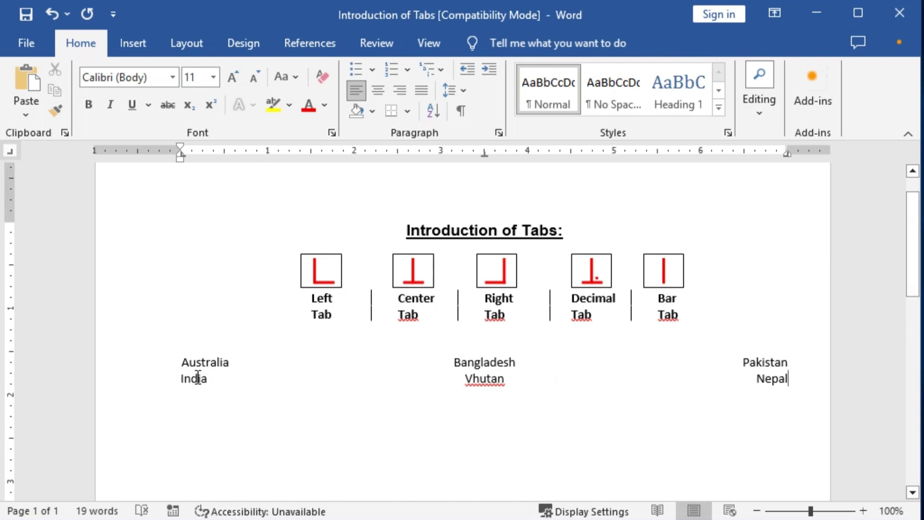
Confirm both rows line up with the centre and right tab stops, and add an empty line below
left_click(180, 152)
left_click_drag(483, 154, 484, 155)
left_click_drag(788, 154, 787, 155)
left_click(808, 377)
key("Return")
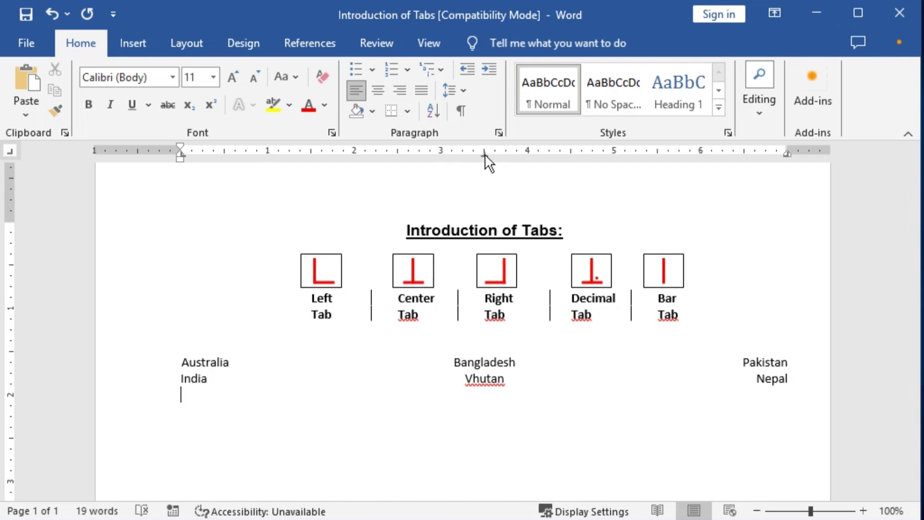
Add a left tab near 0.6" and type the numbered list Australia, Bangladesh, India without auto-numbering
left_click(484, 154)
left_click_drag(181, 155, 227, 155)
key("Return")
type("1.")
key("Tab")
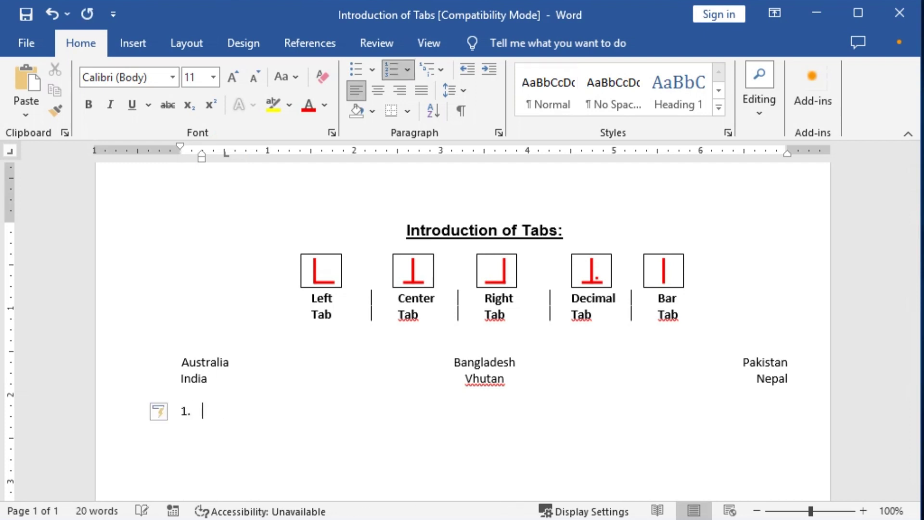
key("ctrl+z")
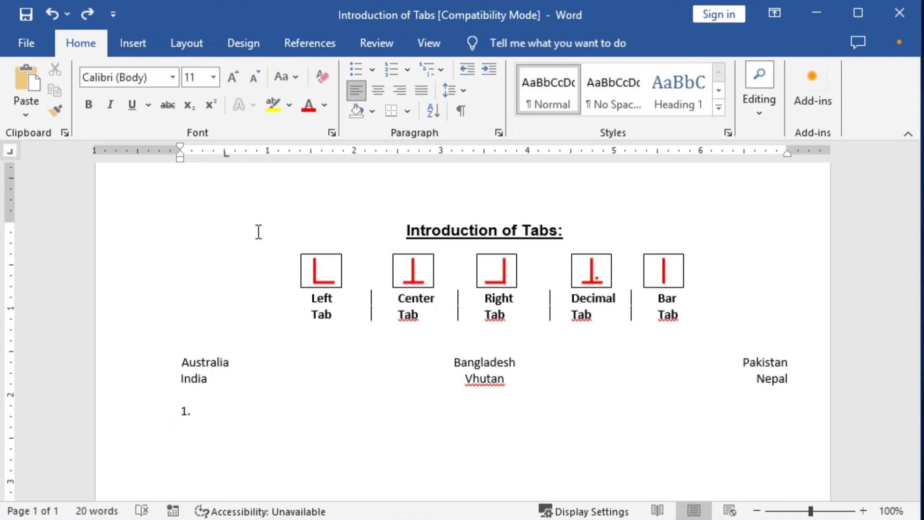
type("S")
type("ustralia")
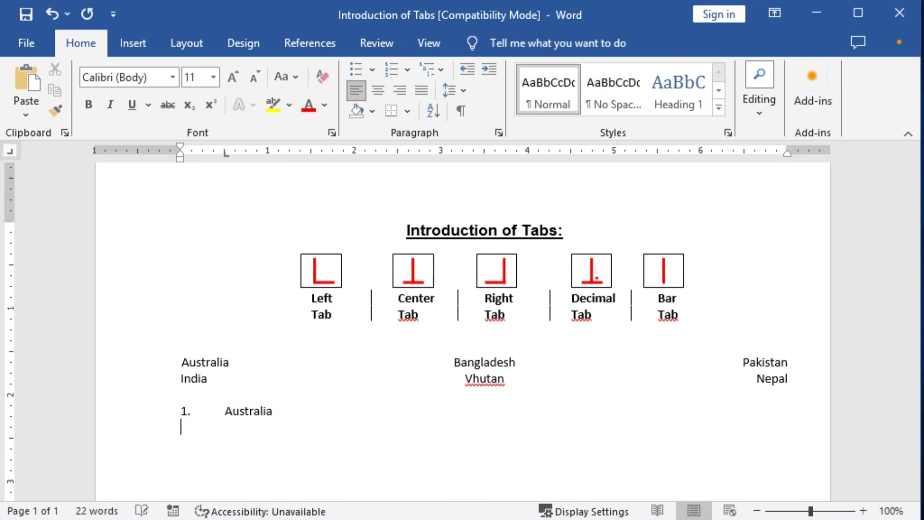
type("2")
type("Bangladesh")
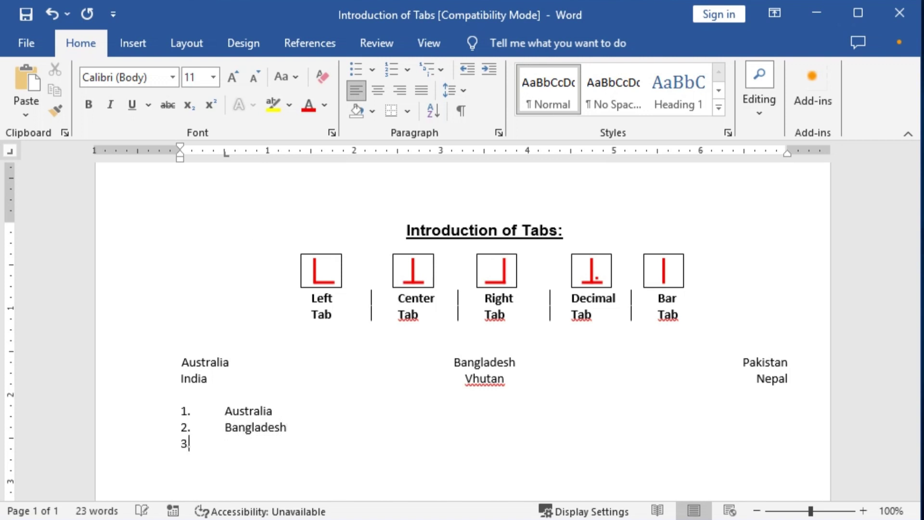
type("India")
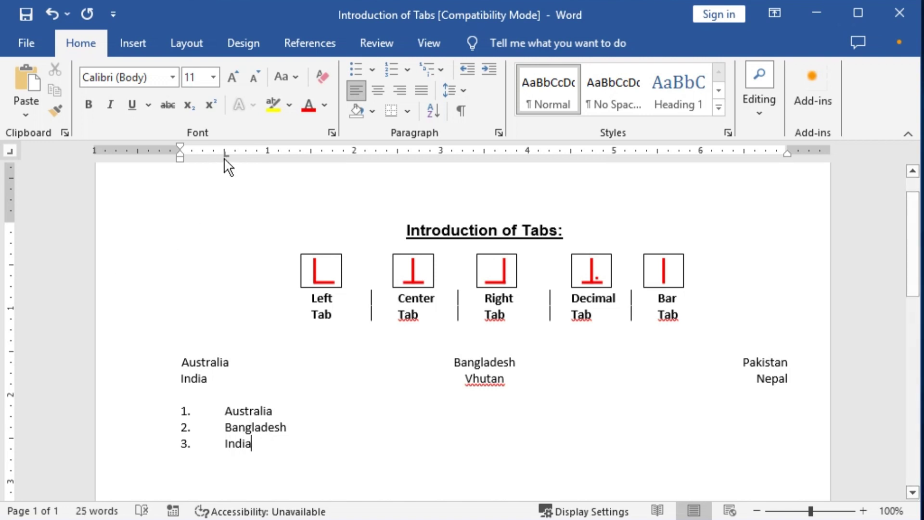
Move the list's tab stop left so the country names sit closer to the numbers
mouse_move(224, 155)
left_mouse_down()
mouse_move(201, 155)
mouse_move(244, 173)
mouse_move(233, 161)
left_mouse_up()
left_click_drag(249, 414, 251, 443)
mouse_move(224, 154)
left_mouse_down()
mouse_move(219, 161)
mouse_move(401, 154)
mouse_move(198, 153)
left_mouse_up()
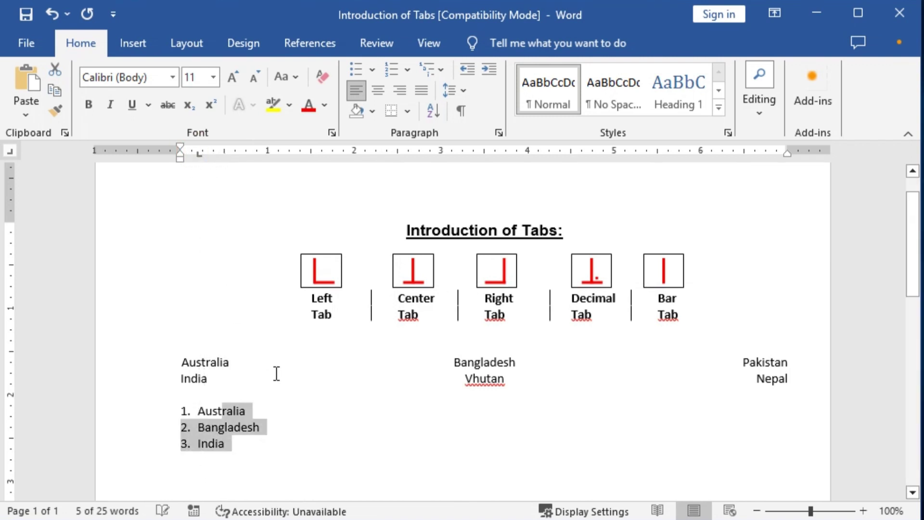
left_click(265, 412)
left_click(336, 444)
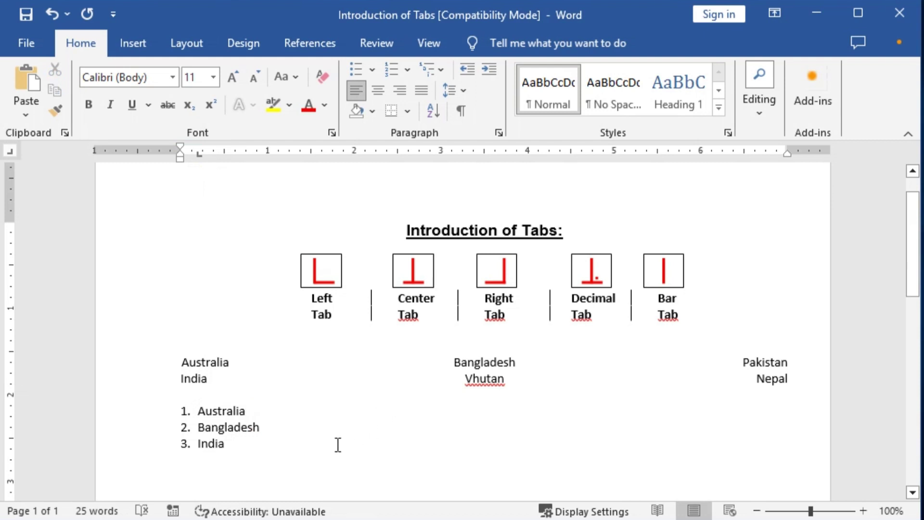
Add a 3.5" centre tab and type Bangladesh, Vhutan and Nepal as a centred column
key("Return")
key("Return")
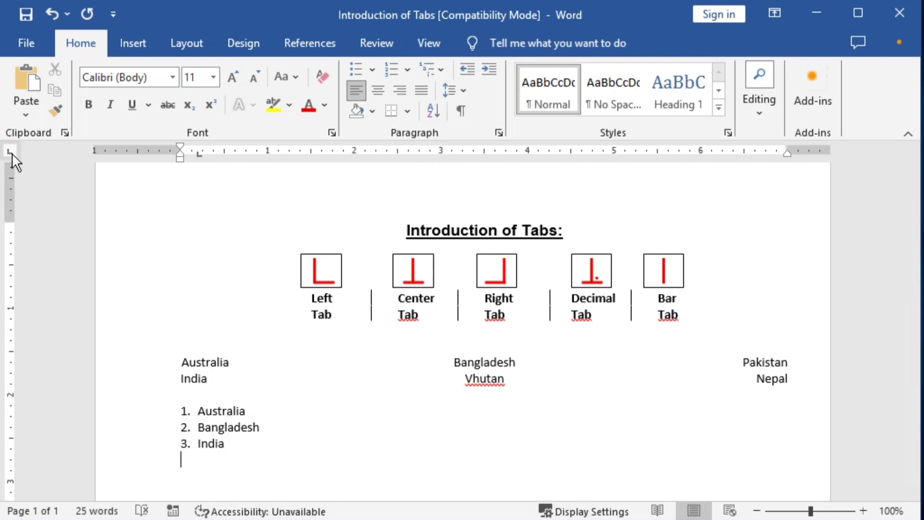
left_click(479, 154)
left_click_drag(481, 159, 485, 154)
key("Tab")
type("Bangladesh ")
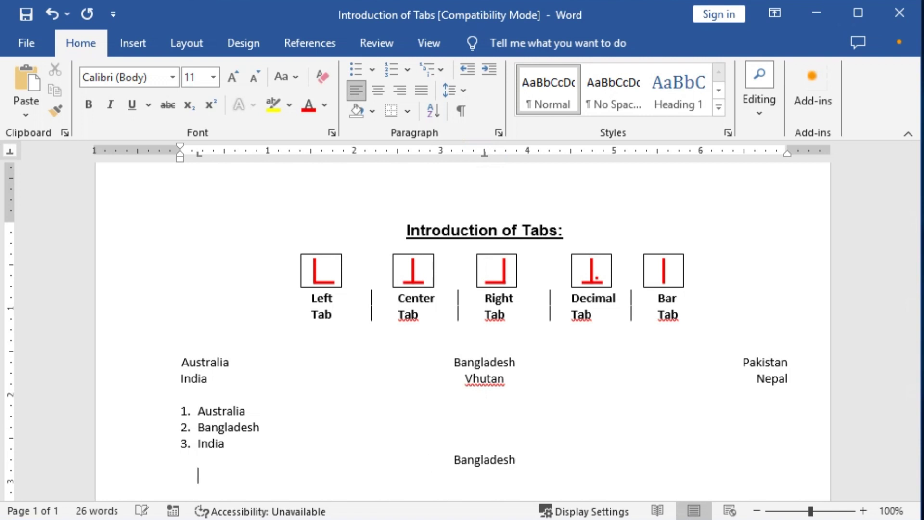
type("Vhutan")
key("Return")
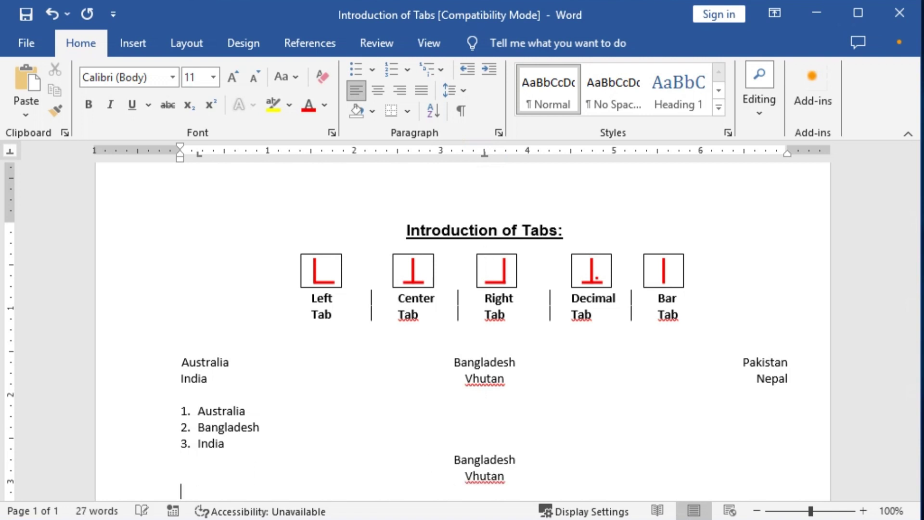
type("Nepal")
key("Return")
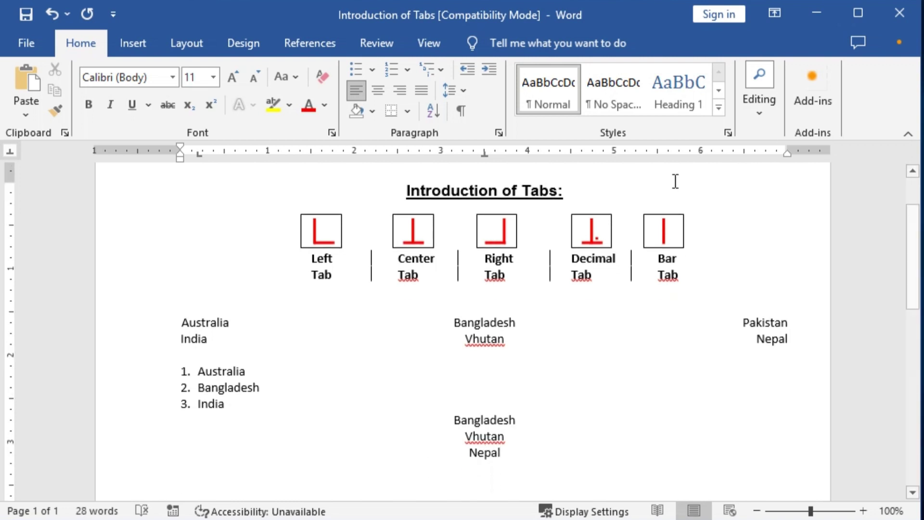
Check the centre tab alignment and add a right tab stop near 6.5 inches
scroll(756, 265, "down", 1)
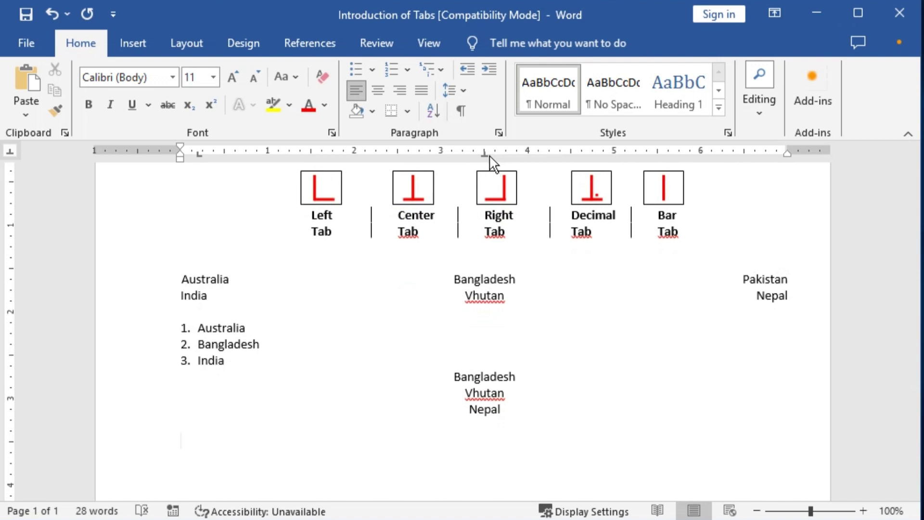
mouse_move(485, 154)
left_mouse_down()
mouse_move(484, 164)
mouse_move(223, 165)
left_mouse_up()
mouse_move(657, 164)
left_mouse_down()
mouse_move(703, 153)
mouse_move(817, 169)
mouse_move(793, 172)
mouse_move(744, 152)
left_mouse_up()
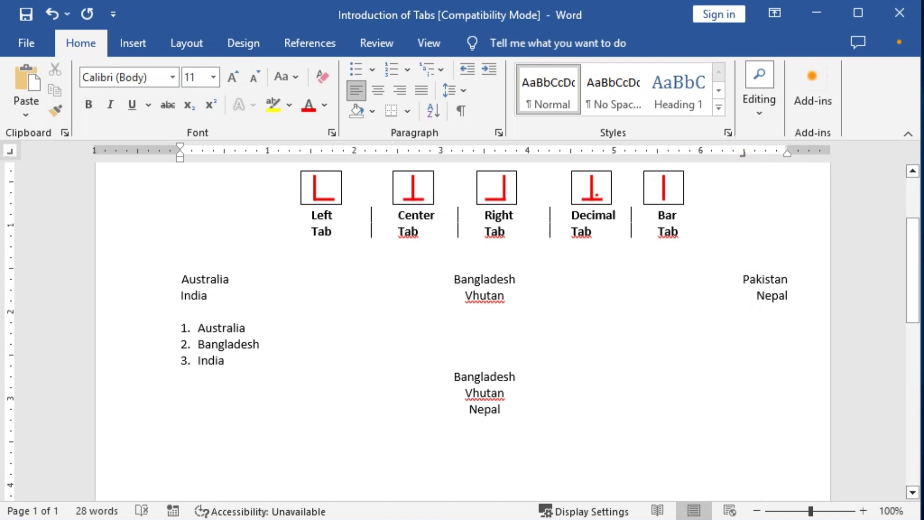
Type Pakistan, Nepal and Bangladesh right-aligned at the right tab stop, one per line
key("Tab")
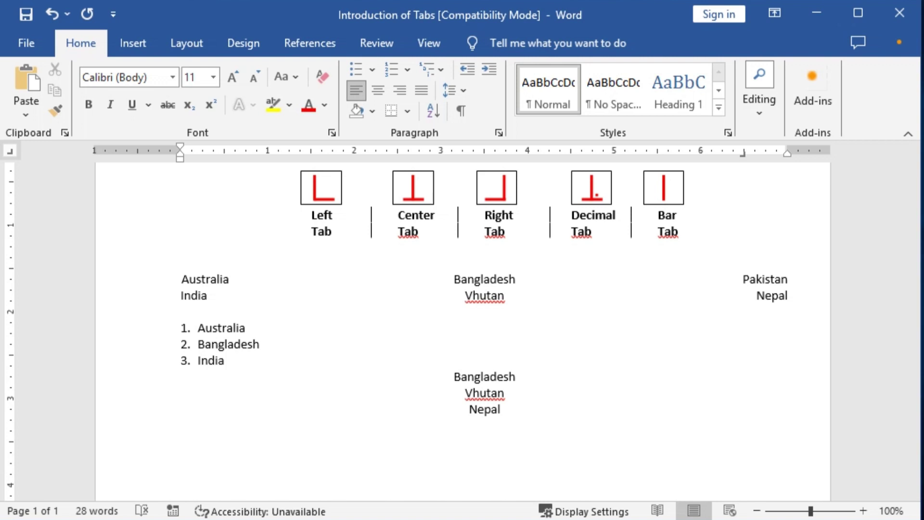
type("Pakistan")
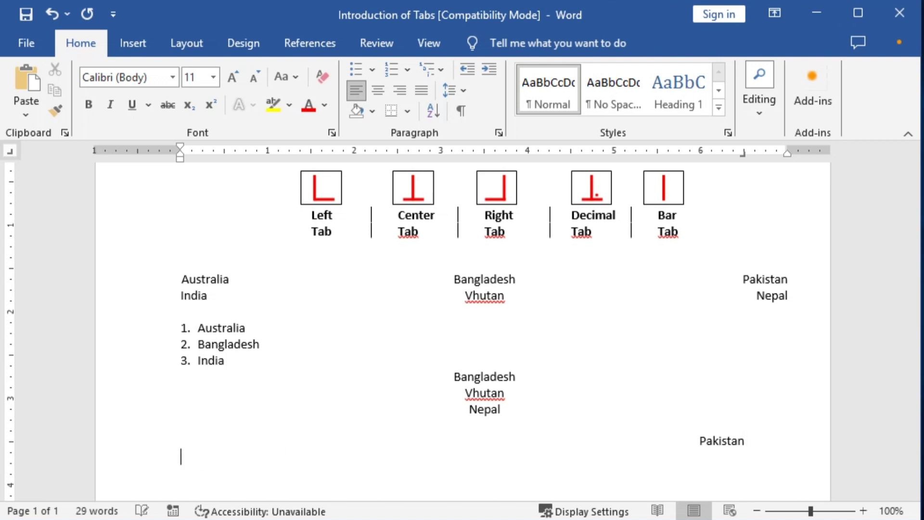
key("Tab")
key("Tab")
type("Nepal ")
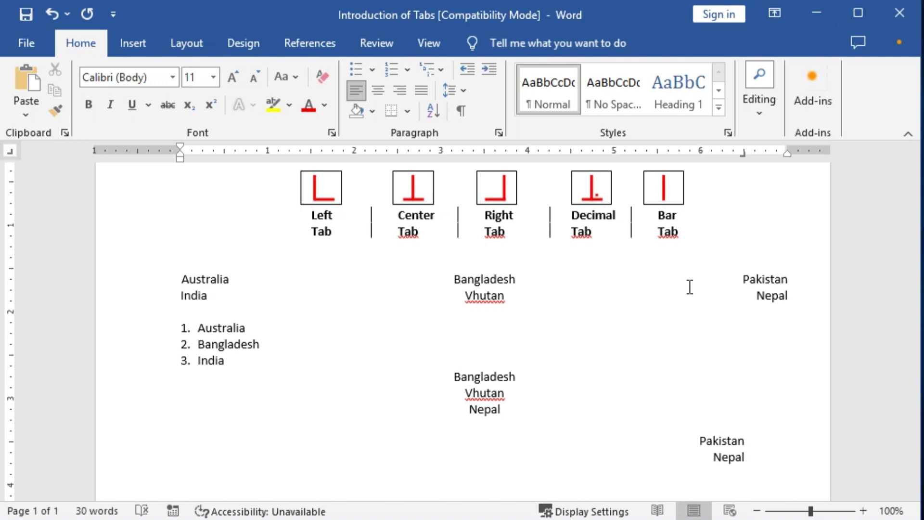
type("Bangladesh")
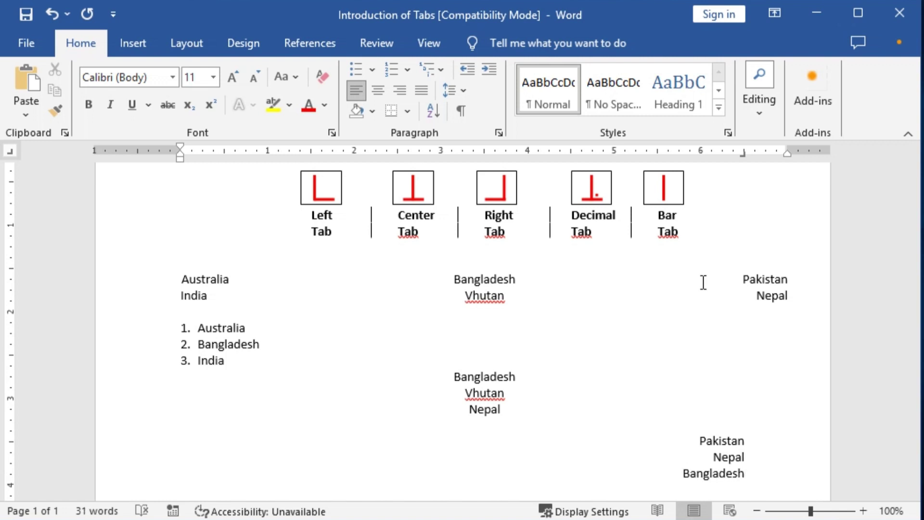
scroll(704, 282, "down", 1)
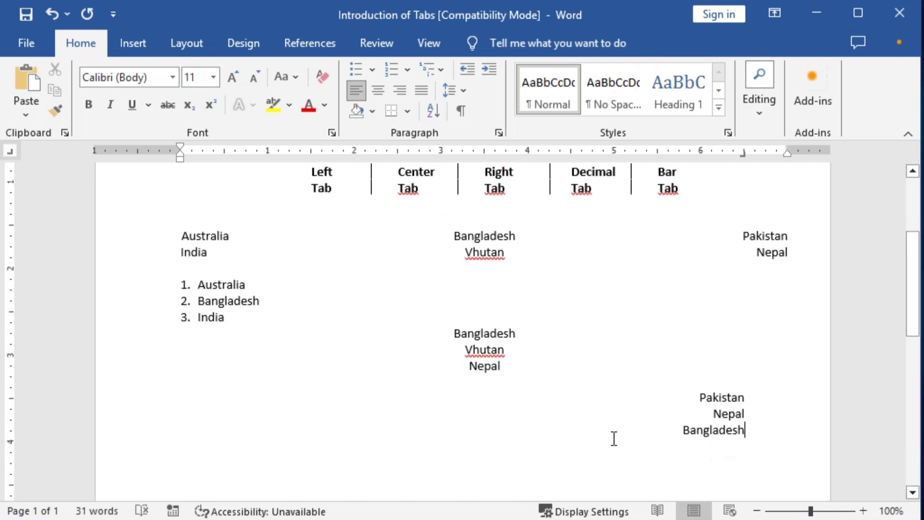
key("Return")
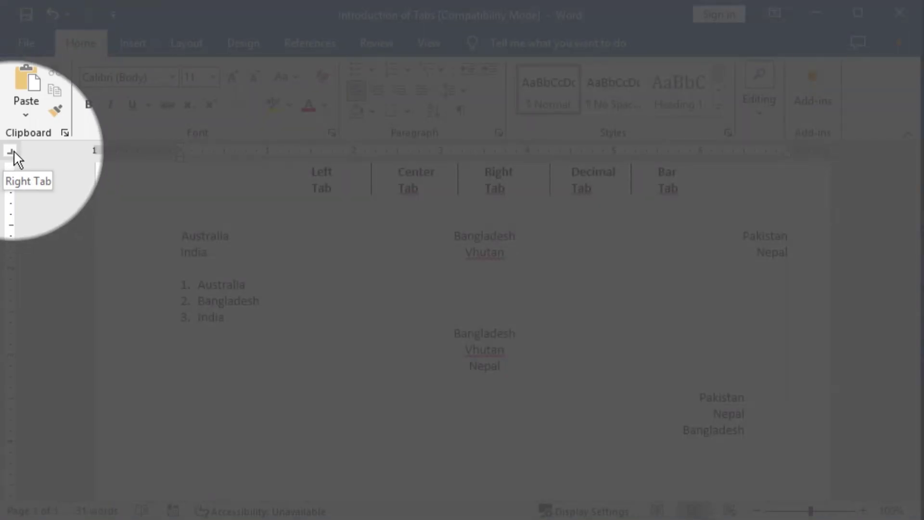
Add a decimal tab stop on the ruler and tab the new line to it
left_click(13, 150)
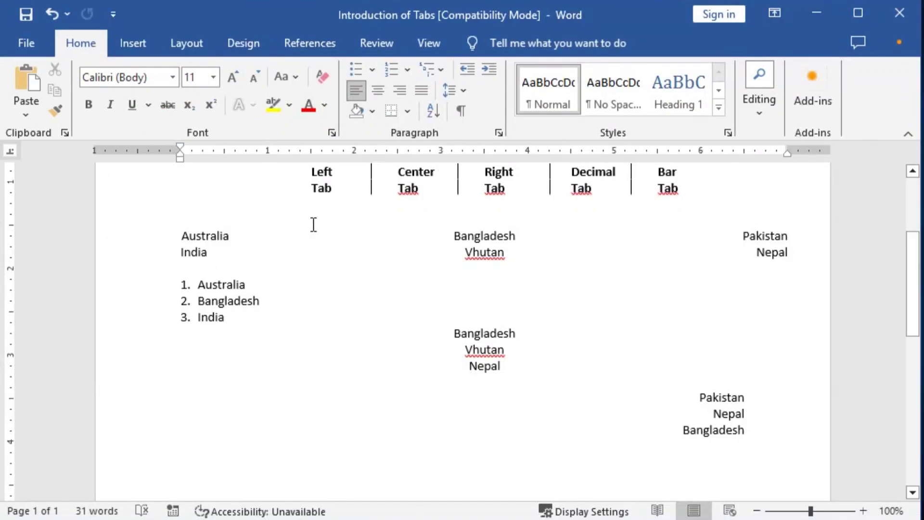
left_click_drag(267, 152, 484, 167)
left_click_drag(493, 155, 481, 151)
key("Tab")
scroll(520, 340, "up", 4)
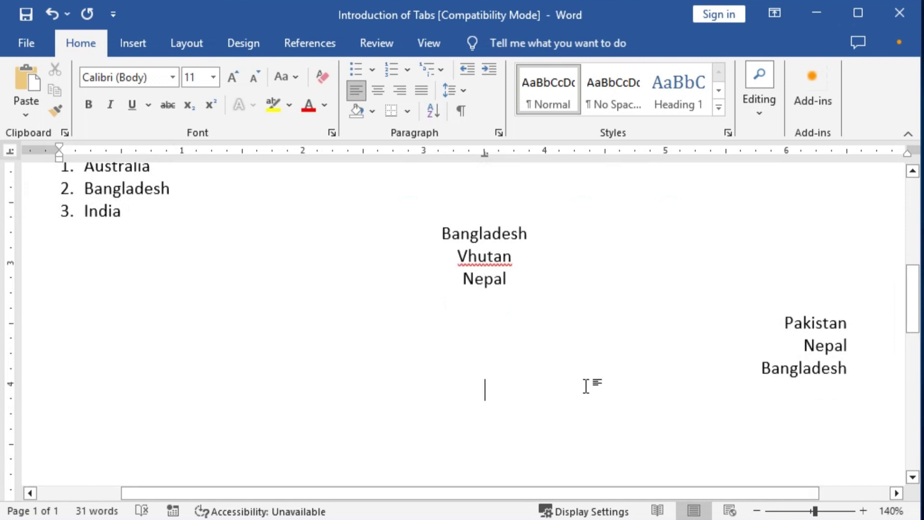
Type 'Bangladesh is a beautiful country. Most of the people' aligned on the decimal stop
type("B")
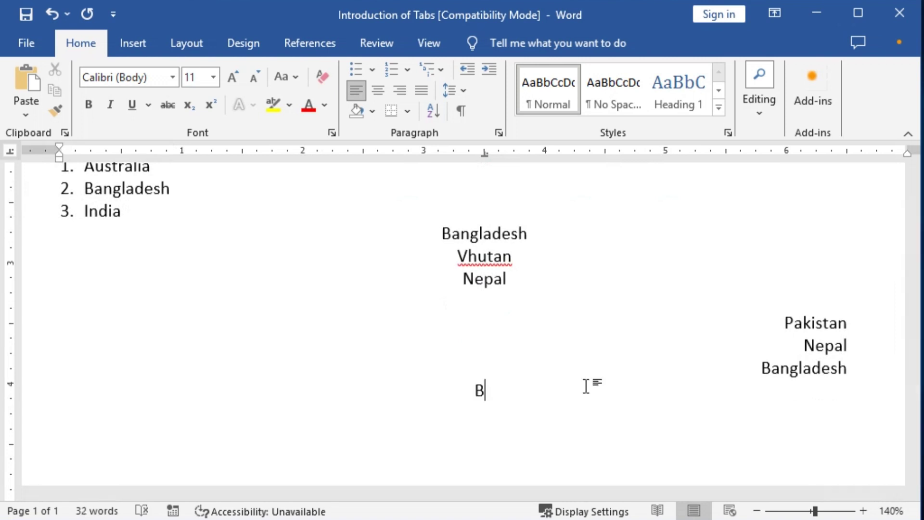
type("angla")
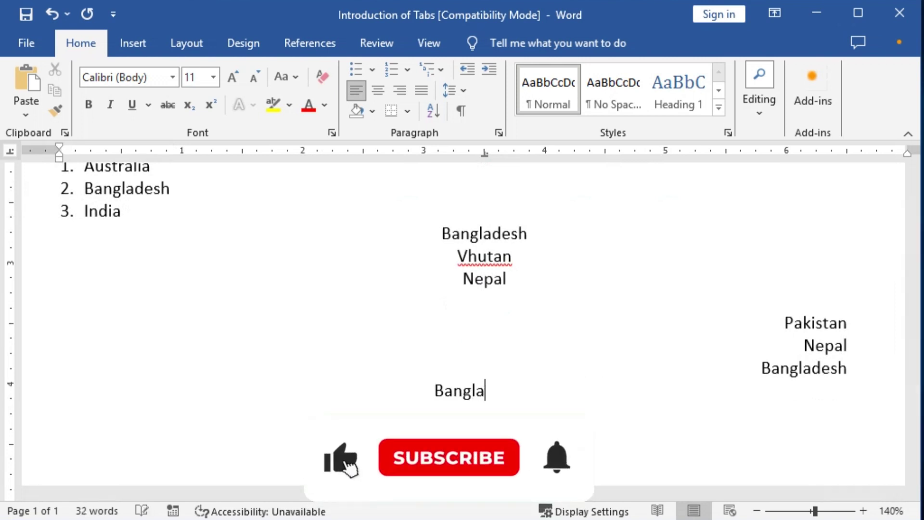
type("desh")
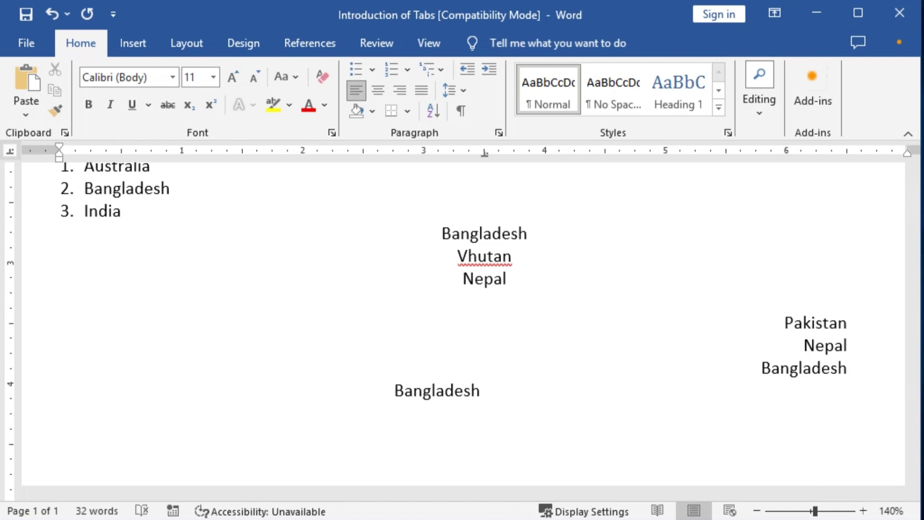
type("is a be")
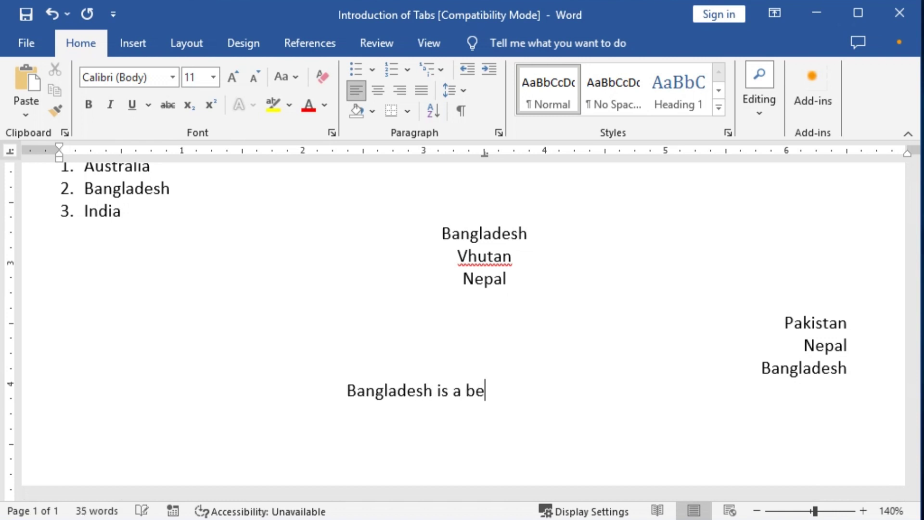
type("autiful C")
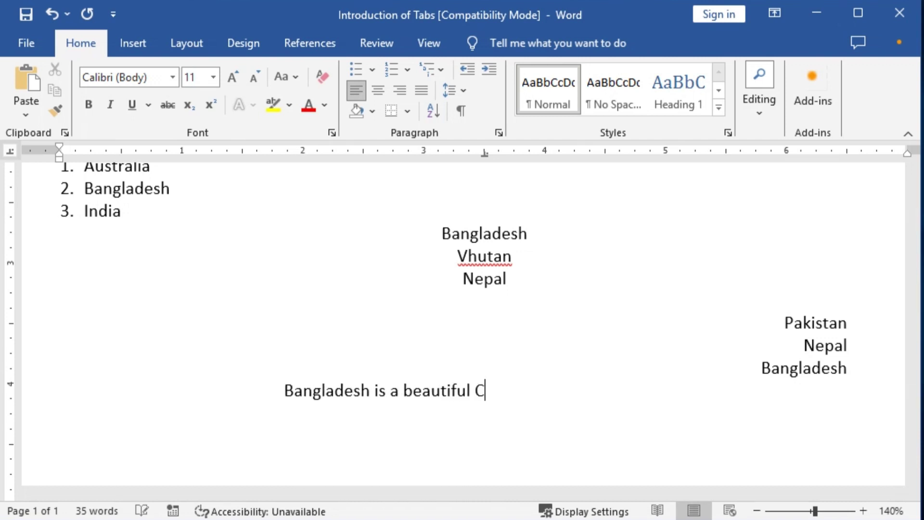
key("BackSpace")
type("country. M")
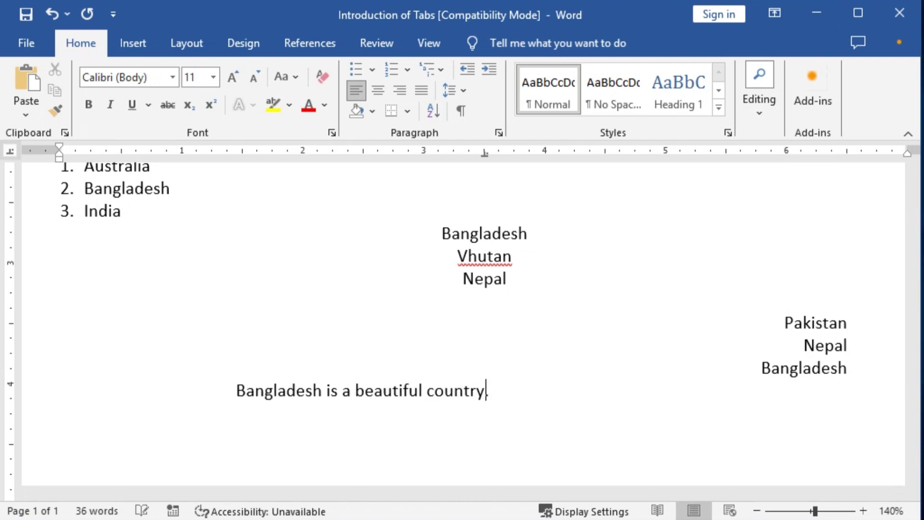
type("ost")
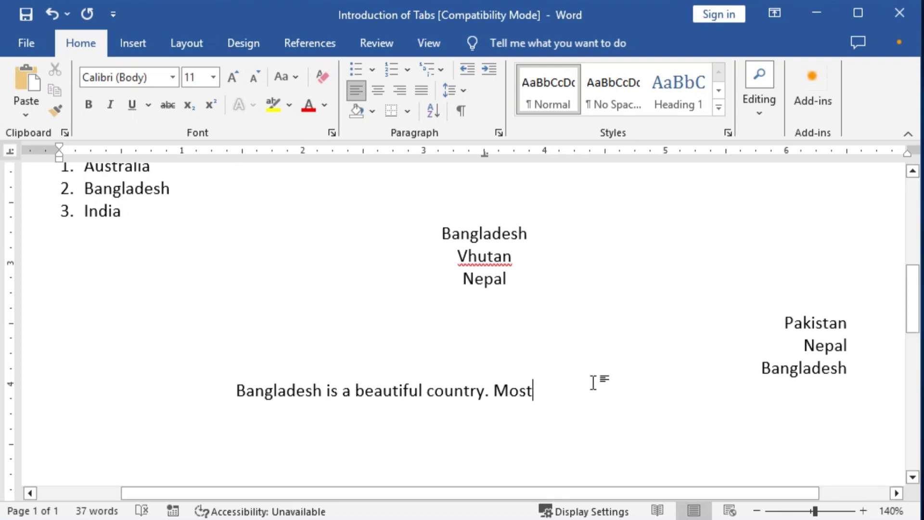
type("of the p")
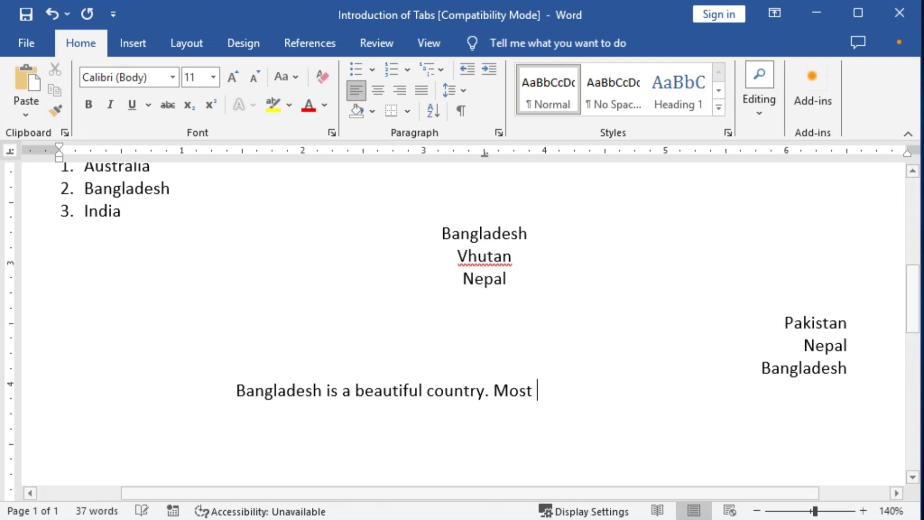
type("eople")
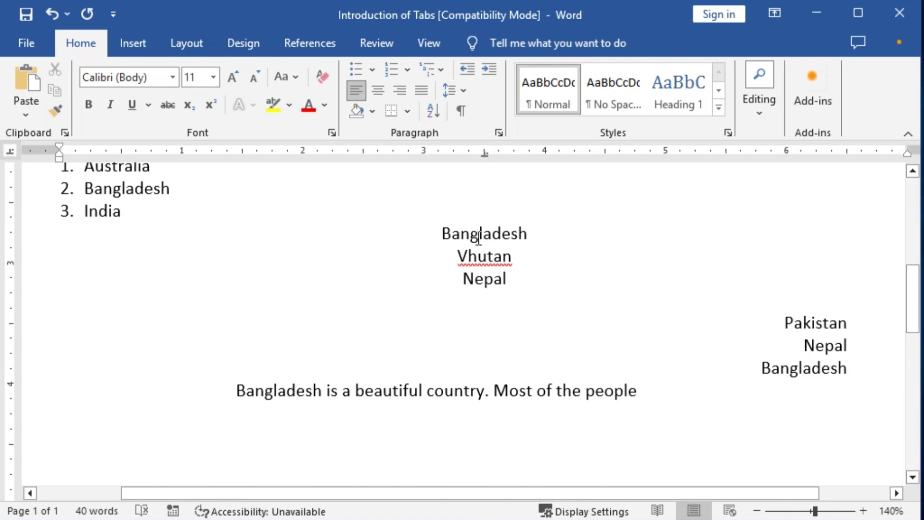
Highlight parts of the centered and decimal-aligned Bangladesh text, then start a new line after 'people'
left_click_drag(485, 234, 526, 234)
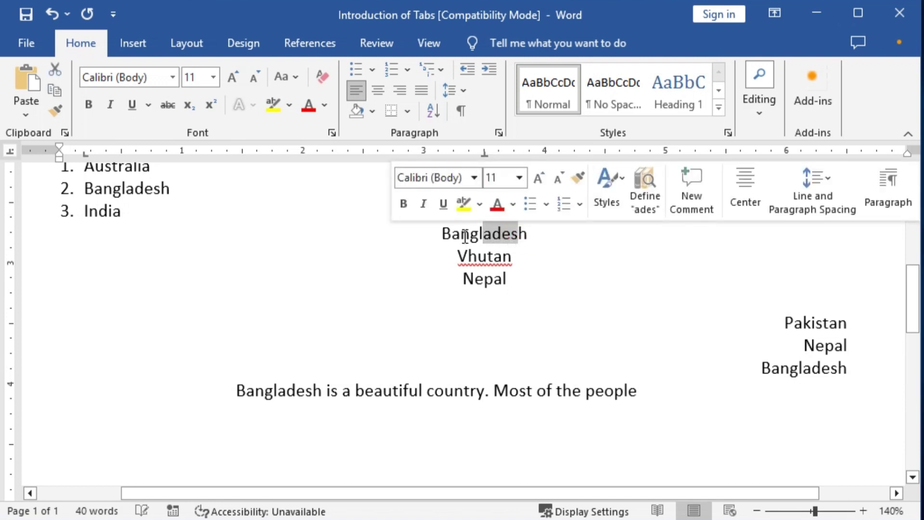
left_click(481, 233)
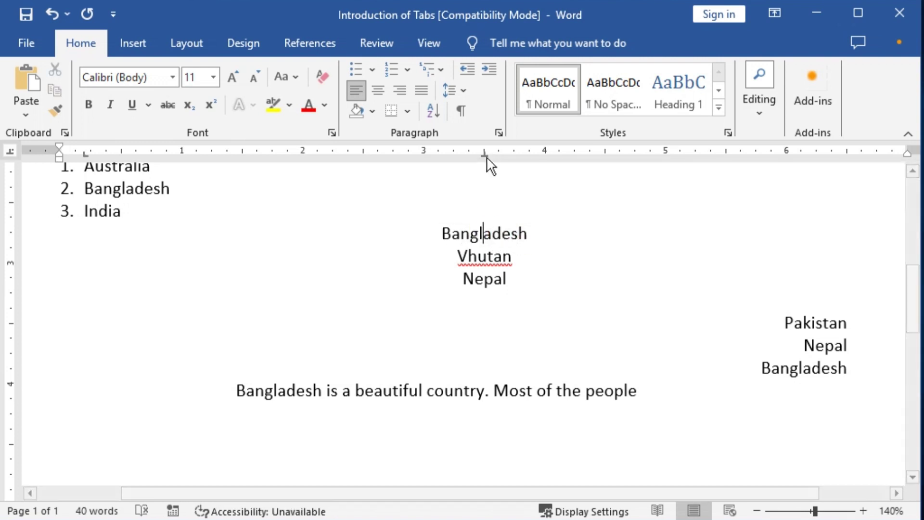
left_click_drag(440, 234, 529, 229)
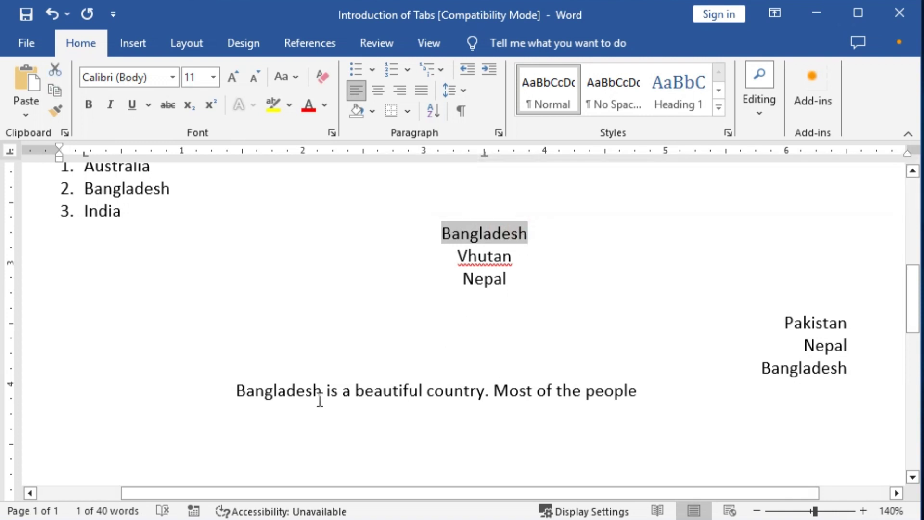
left_click_drag(242, 392, 650, 388)
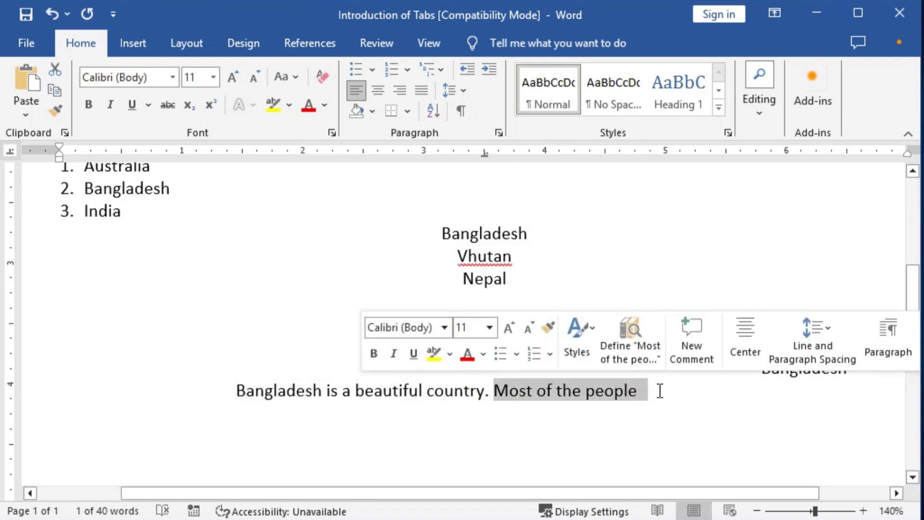
left_click(660, 391)
key("Return")
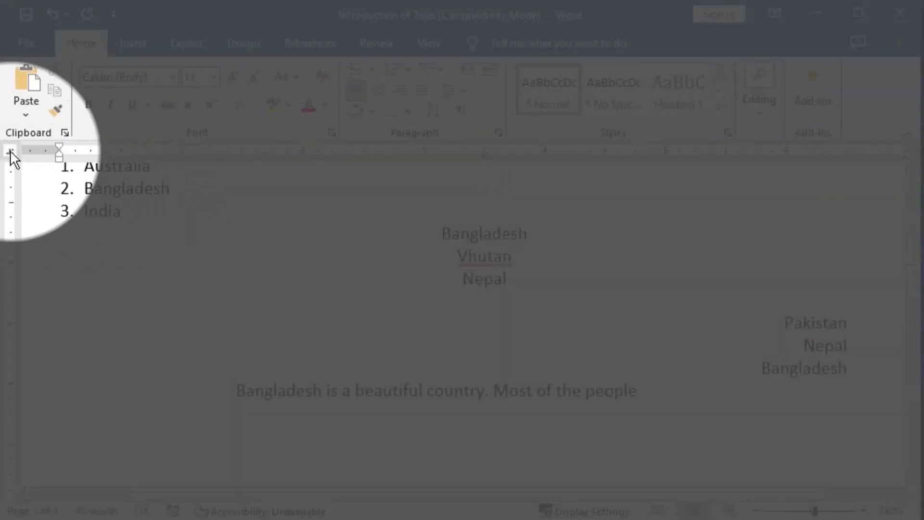
left_click(10, 149)
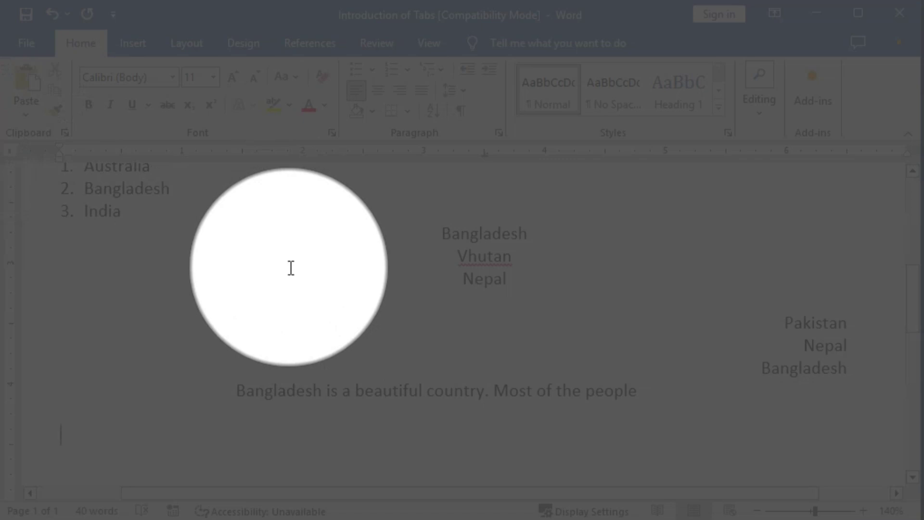
scroll(375, 268, "up", 10)
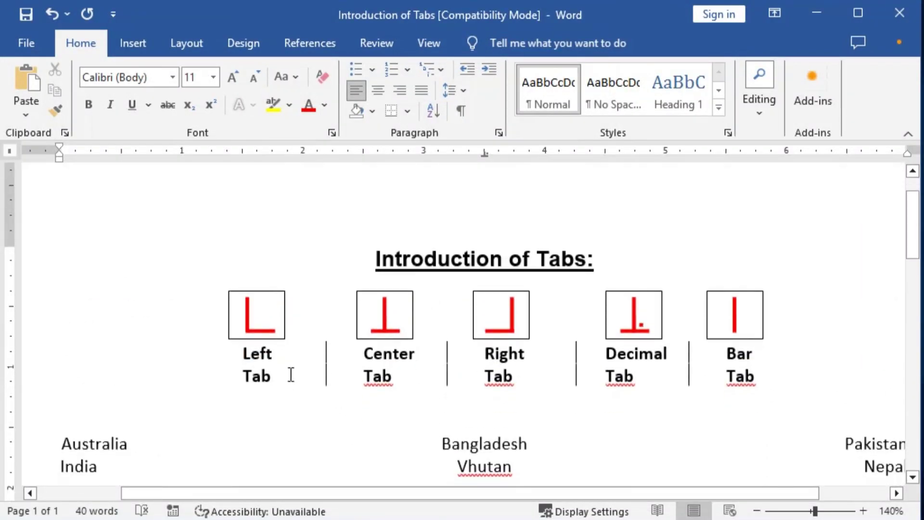
left_click(324, 356)
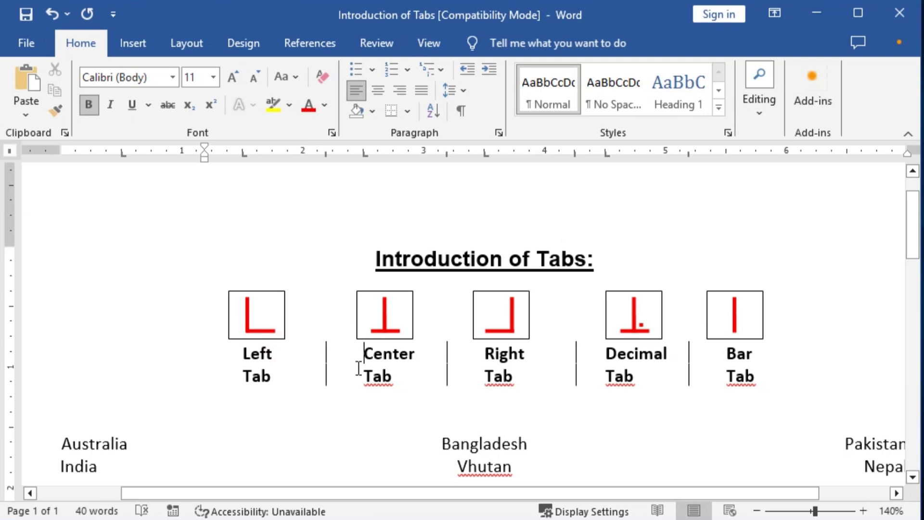
scroll(376, 361, "down", 2)
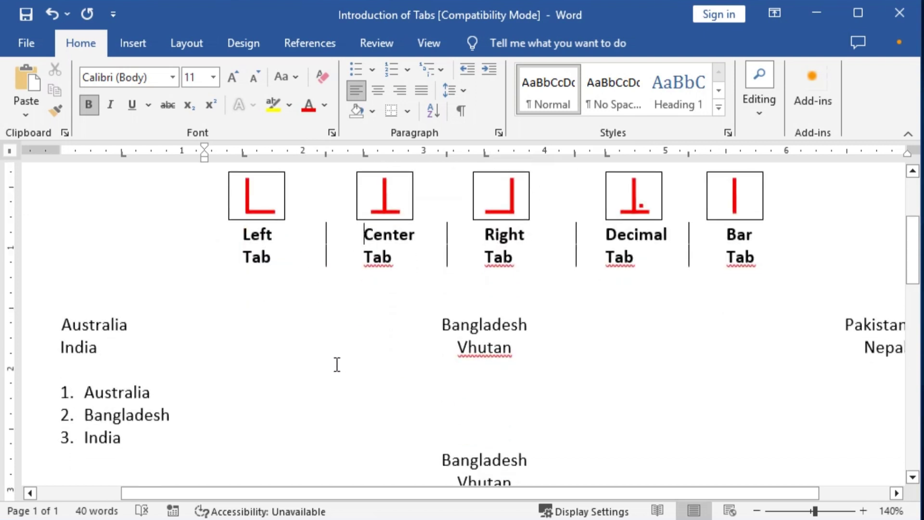
scroll(347, 360, "down", 2)
scroll(348, 354, "up", 2)
scroll(360, 404, "down", 1)
scroll(361, 403, "down", 3)
scroll(416, 383, "down", 3)
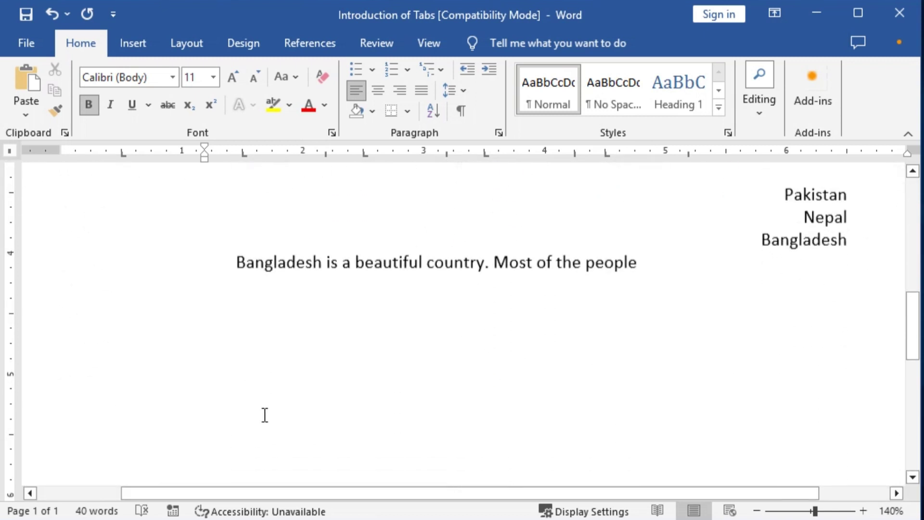
left_click(99, 331)
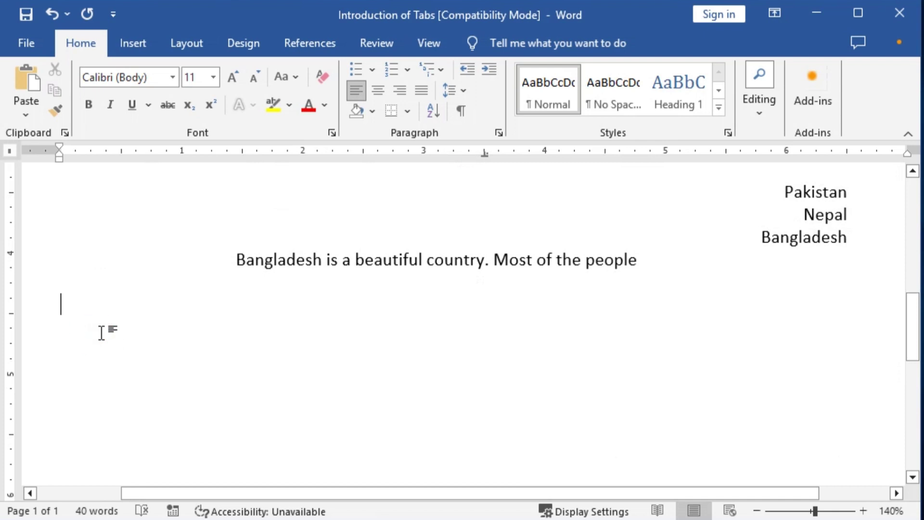
Type the tab-separated row 'India Bangladesh Pakistan'
type("India\t")
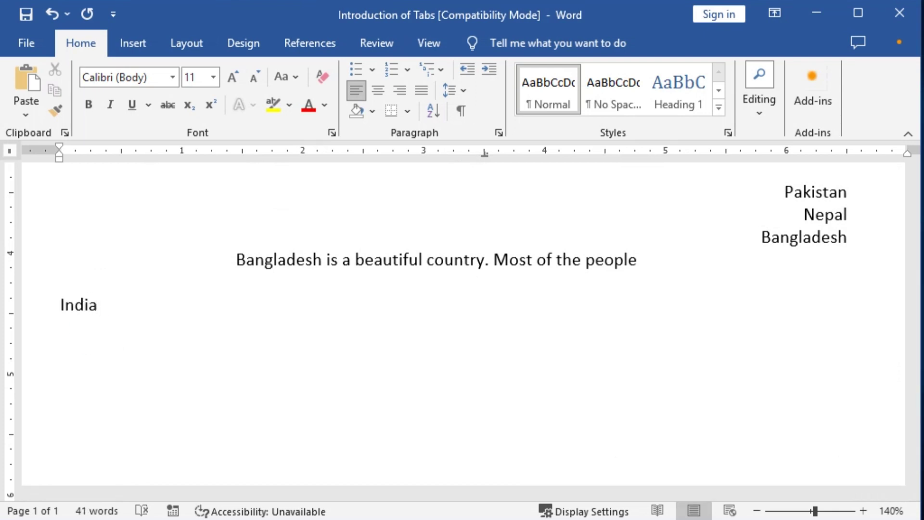
type("Bangl")
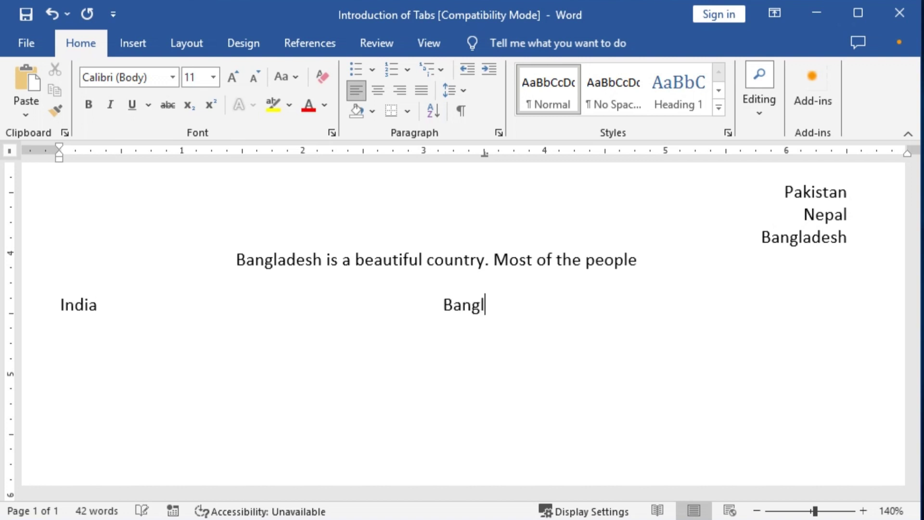
type("adesh\t")
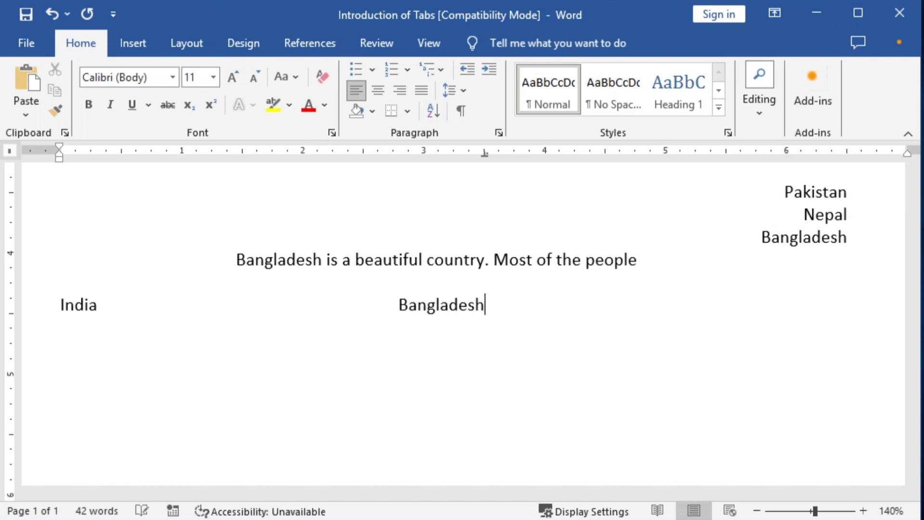
type("ne")
key("BackSpace")
type("Pakistan")
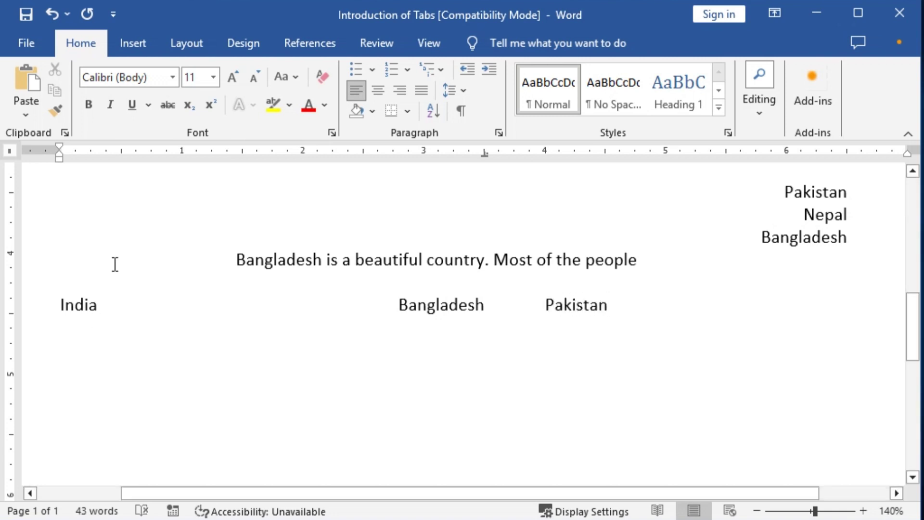
Remove the custom tab stop and add bar tabs before Bangladesh and Pakistan
left_click_drag(484, 152, 485, 220)
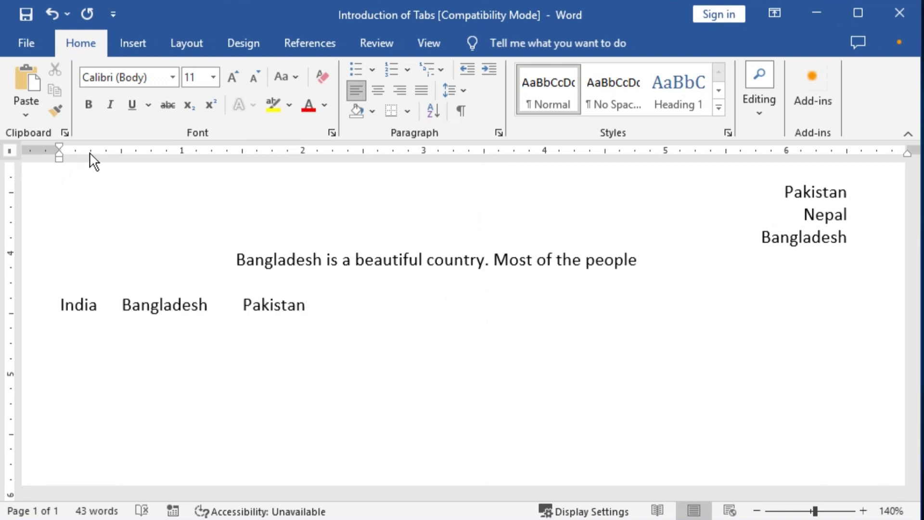
left_click_drag(97, 152, 109, 156)
left_click_drag(183, 153, 227, 169)
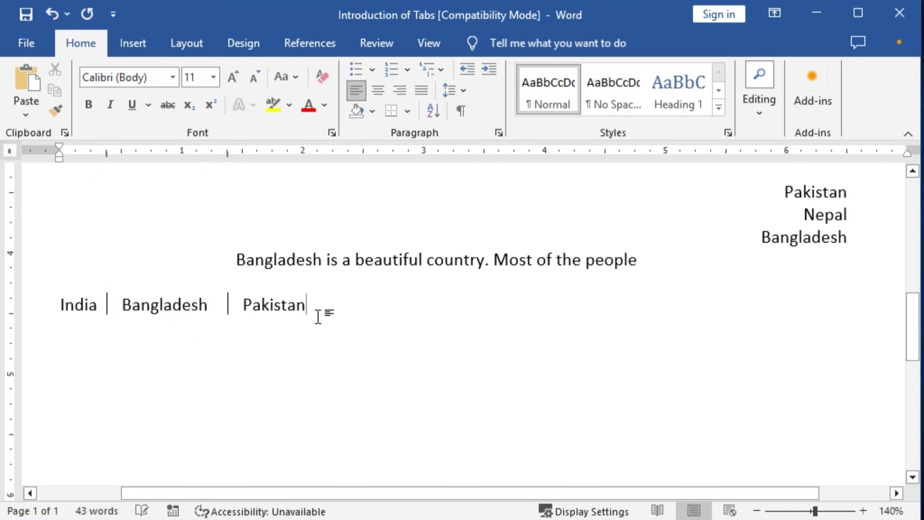
Add the tabbed row 'Nepal Vhutan Maldip' below and select both country rows
key("Return")
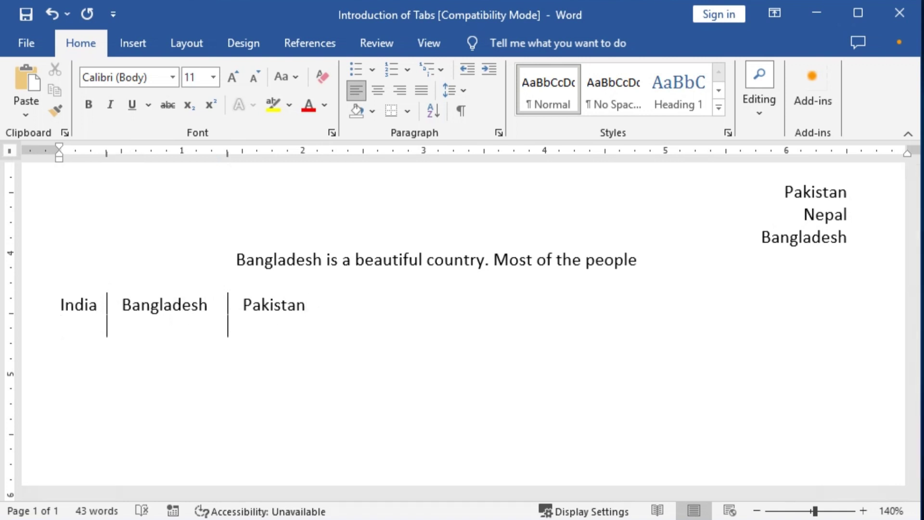
type("Nepa")
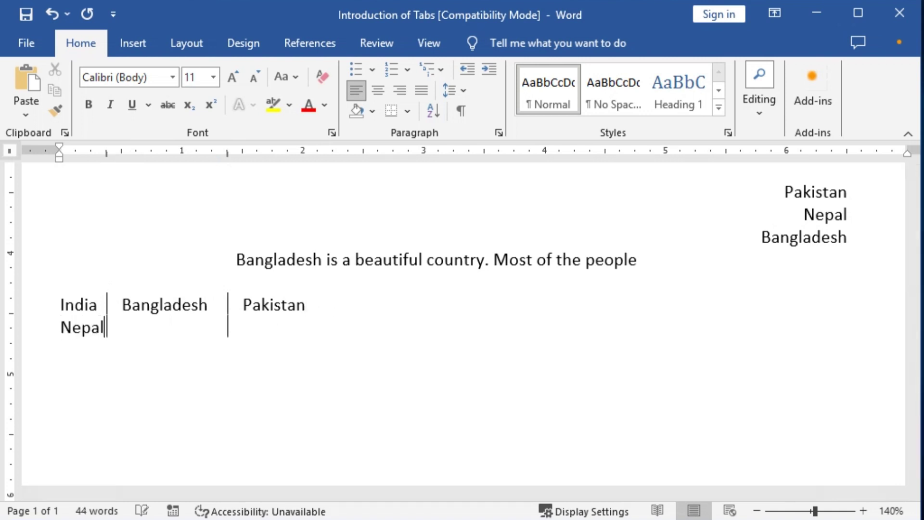
type("l")
key("Tab")
type("Vhutan")
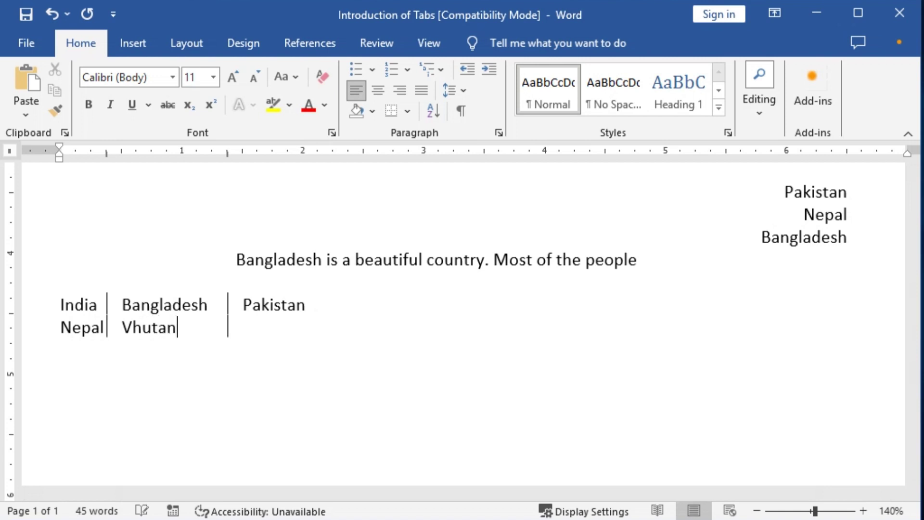
type(" Ma")
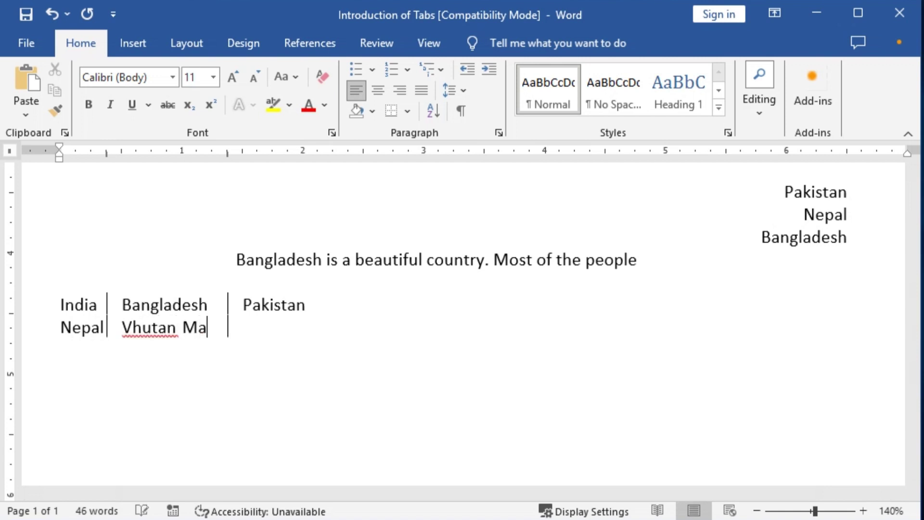
key("BackSpace")
type("Maldip")
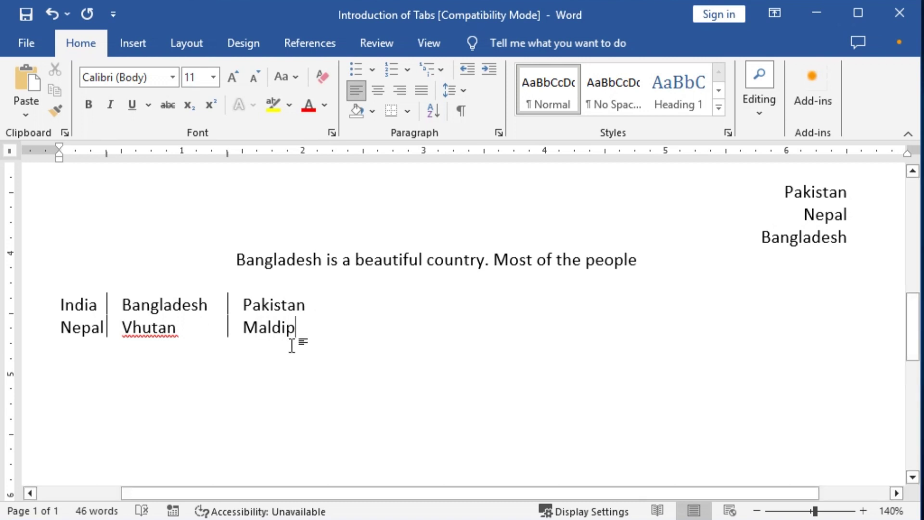
left_click_drag(54, 305, 297, 329)
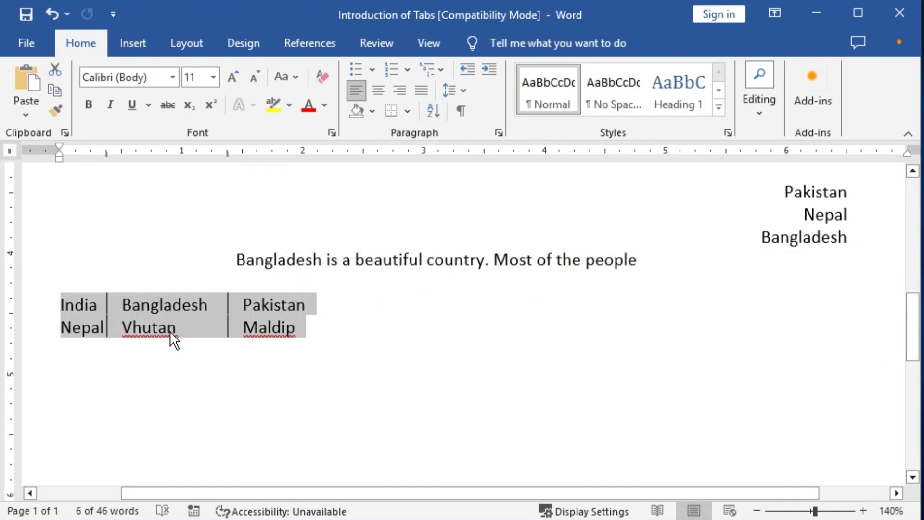
Deselect the rows and add several empty lines below the Nepal row
left_click(308, 329)
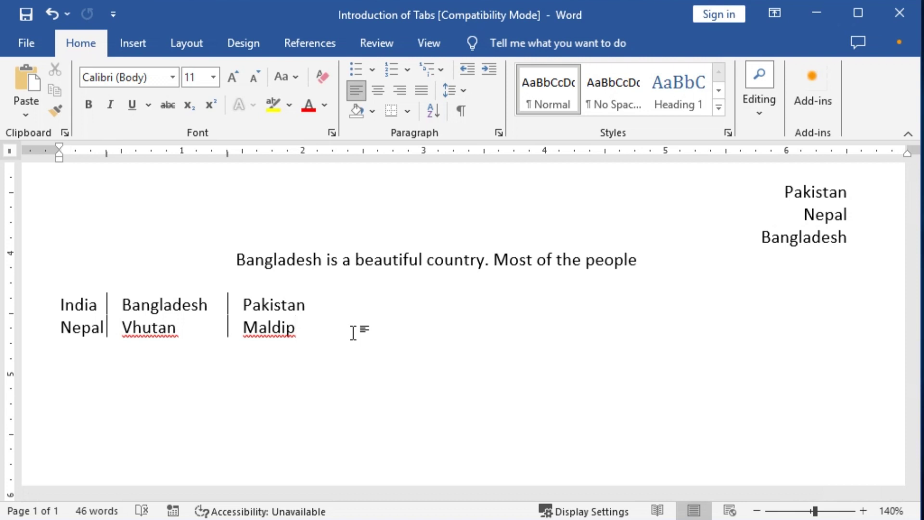
key("Return")
key("Return")
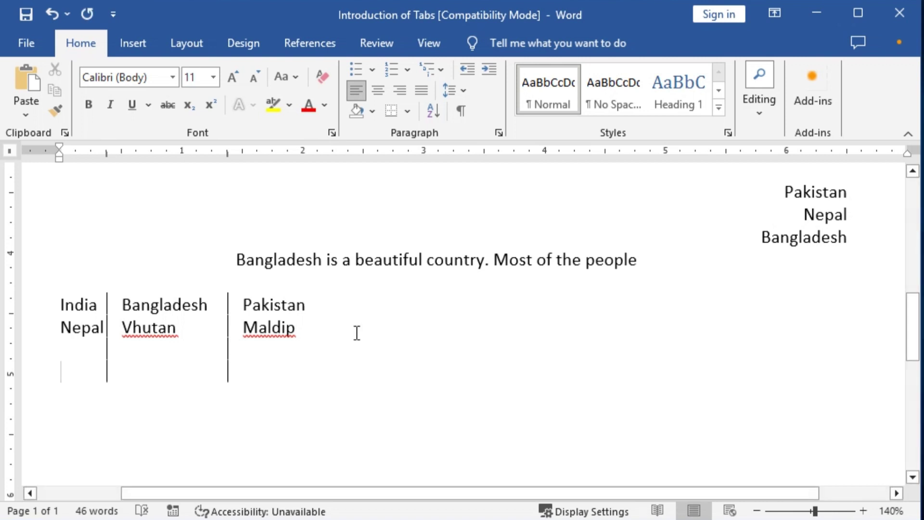
key("Return")
key("Return")
key("Return")
key("Return")
key("Return")
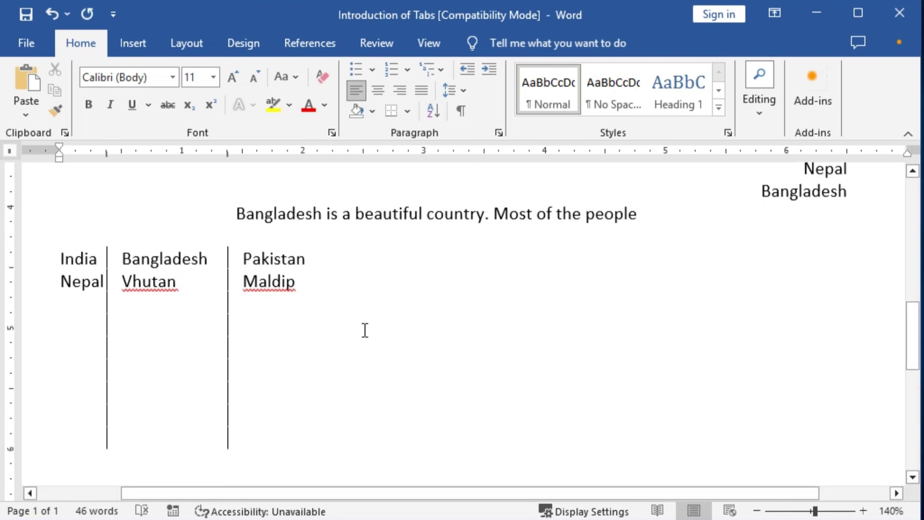
key("Return")
key("Return")
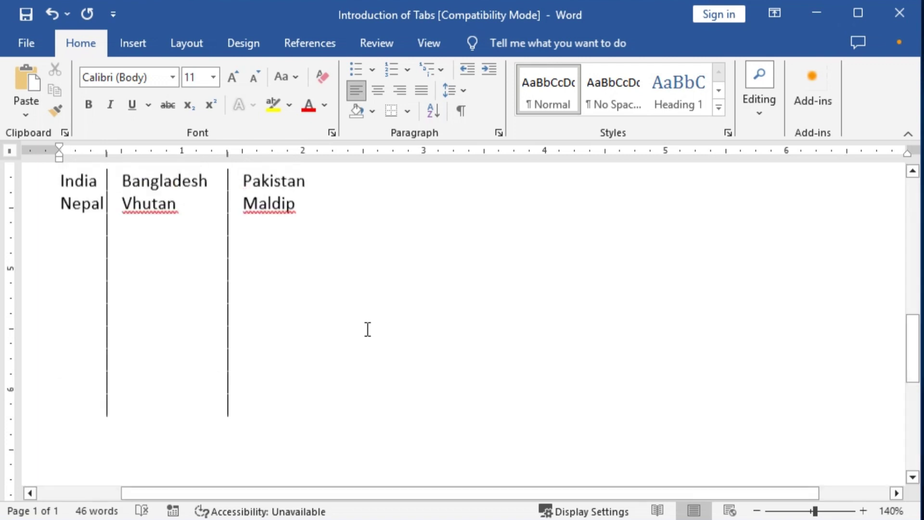
Select both country rows and the empty lines, and drag both bar tab markers off the ruler
scroll(337, 329, "up", 3)
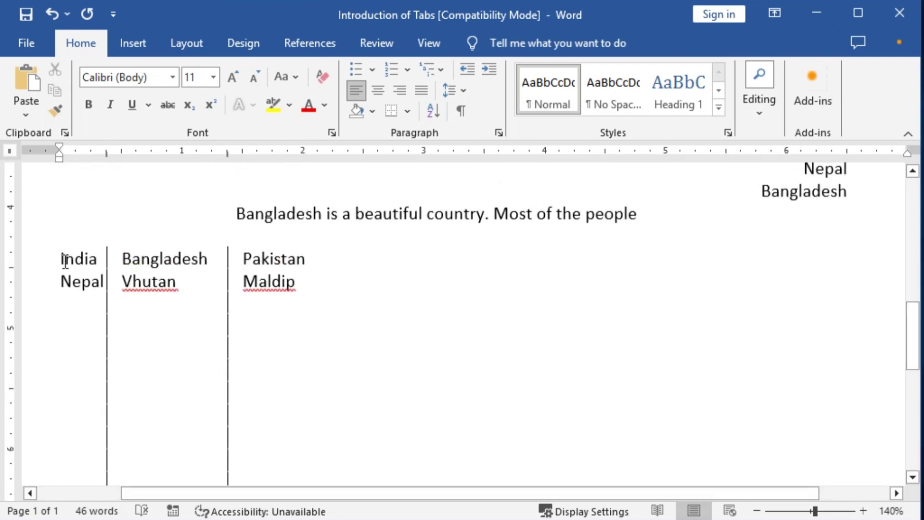
left_click_drag(65, 260, 267, 330)
scroll(272, 372, "down", 5)
left_click(268, 368, "shift")
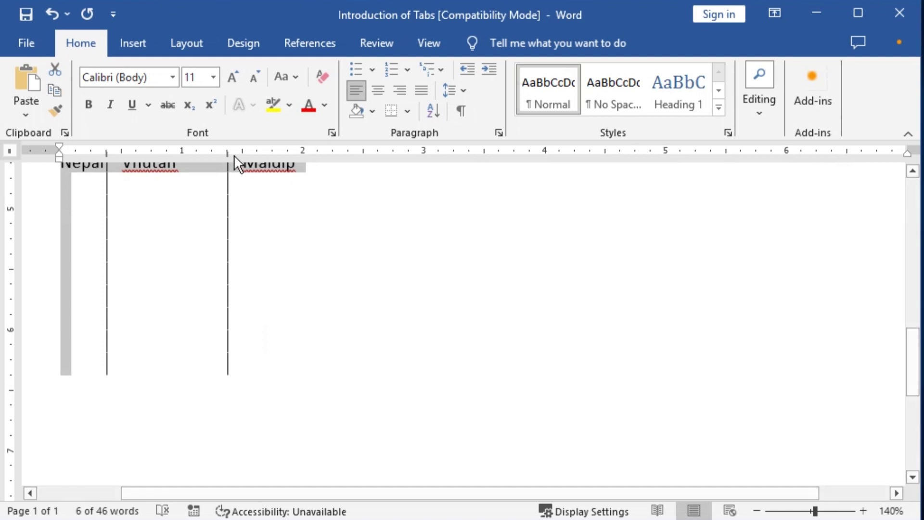
left_click_drag(234, 155, 227, 155)
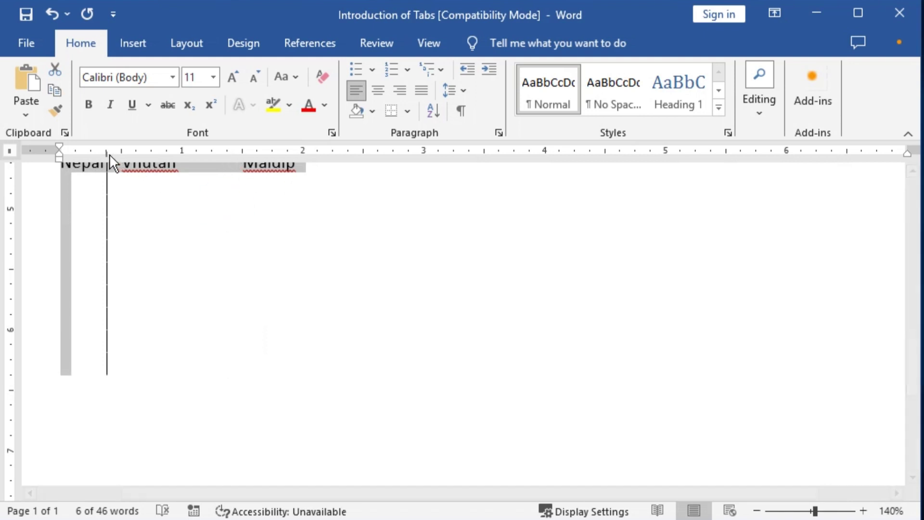
scroll(106, 159, "up", 3)
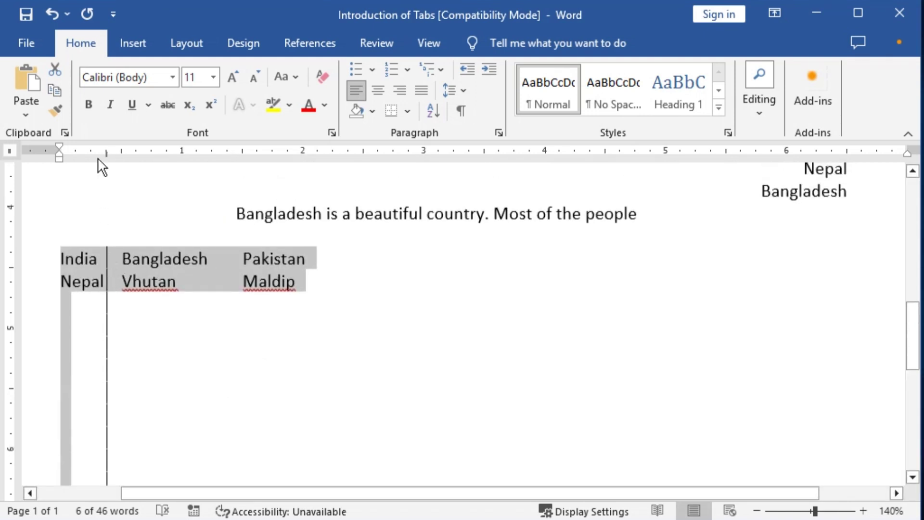
left_click_drag(106, 157, 105, 154)
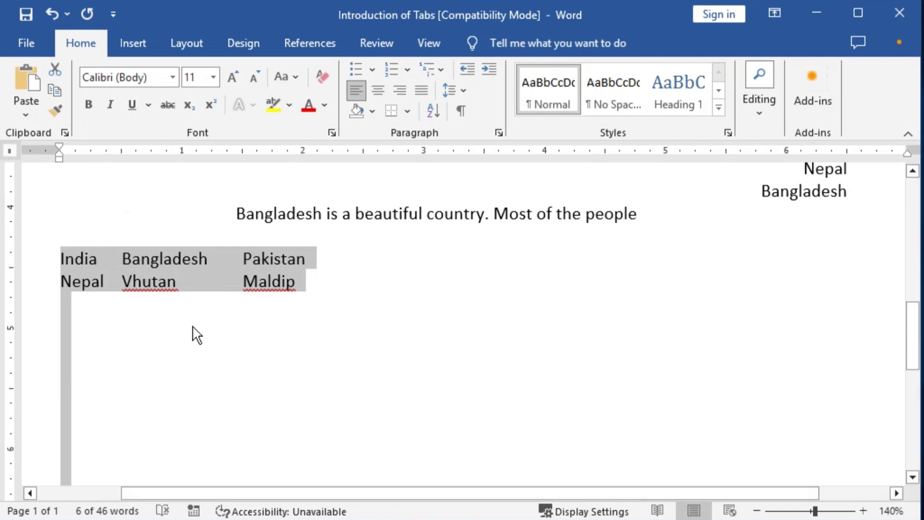
left_click(89, 319)
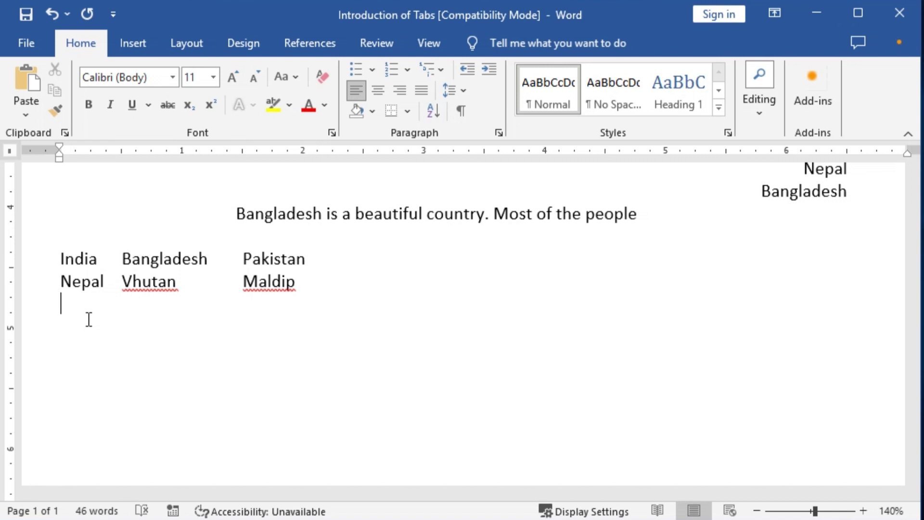
Start a new line and drag the hanging indent left to meet the first-line indent
key("Return")
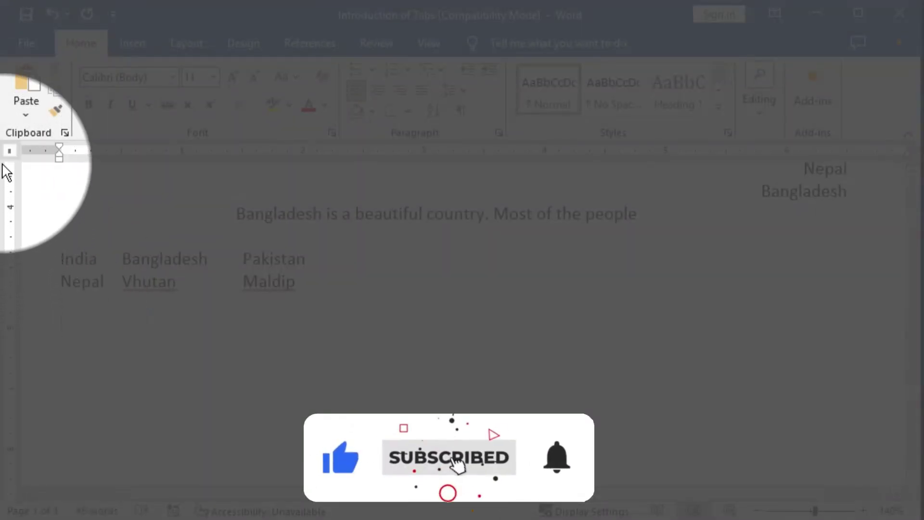
left_click(10, 152)
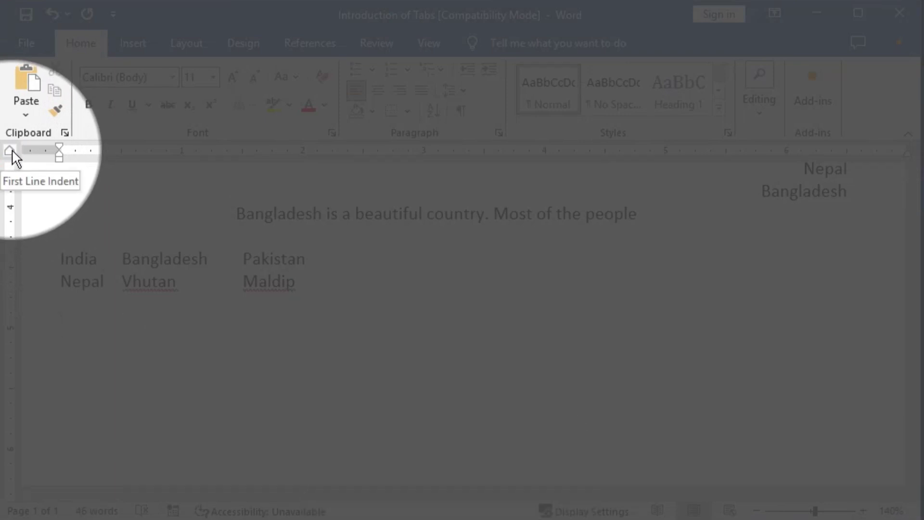
left_click(62, 145)
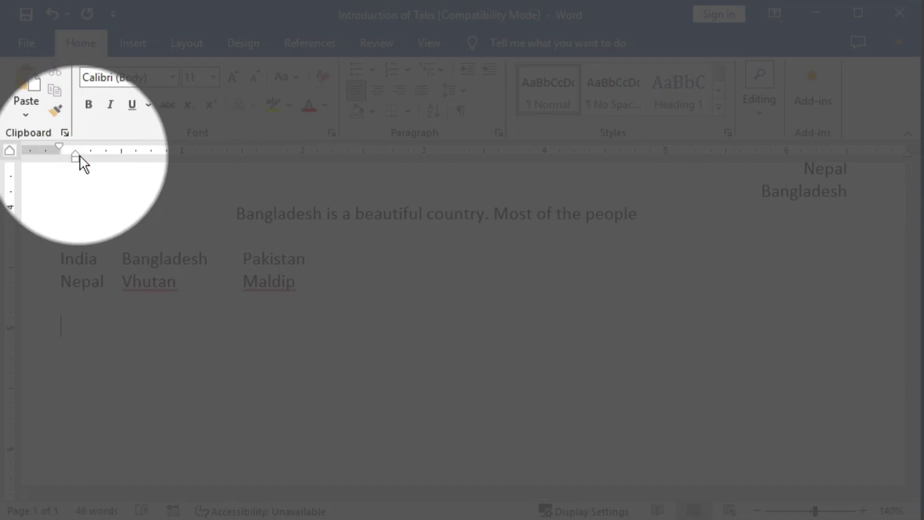
left_click_drag(75, 154, 63, 154)
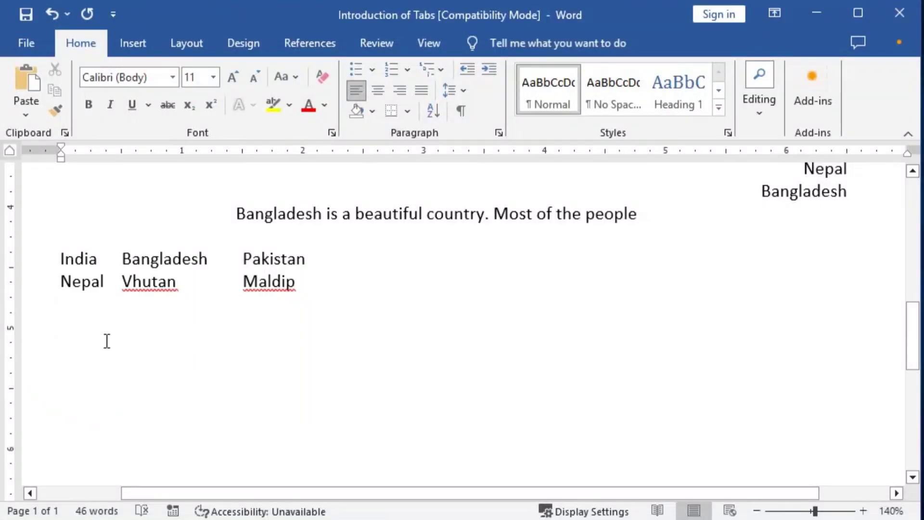
Type the hand-numbered entries '1. Bangladesh' and '2. Nepal', undoing Word's automatic list formatting
type("1.")
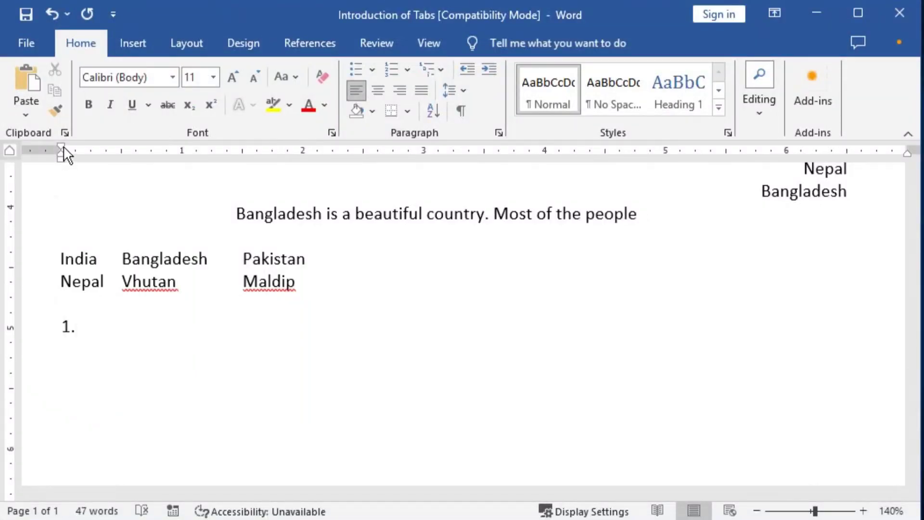
mouse_move(61, 148)
left_mouse_down()
mouse_move(195, 155)
mouse_move(109, 150)
mouse_move(152, 157)
mouse_move(105, 158)
mouse_move(140, 173)
mouse_move(137, 150)
mouse_move(63, 153)
left_mouse_up()
left_click_drag(62, 149, 62, 151)
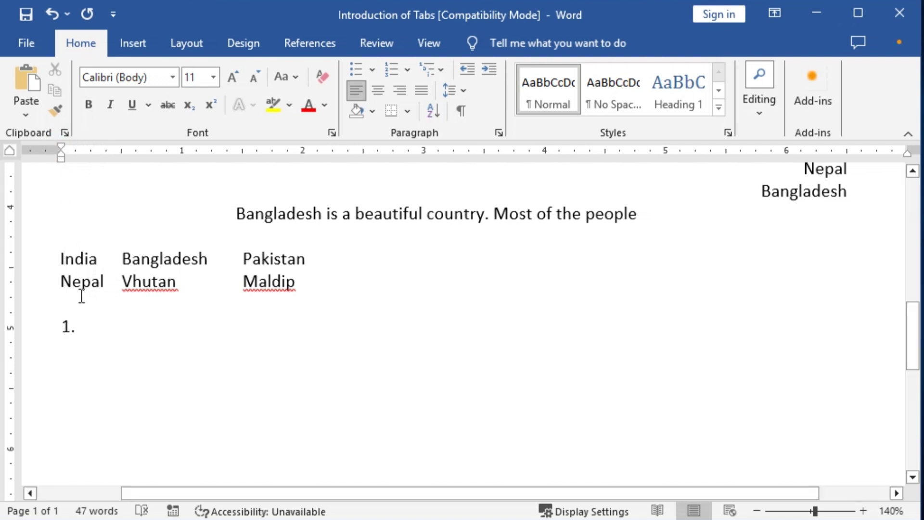
key("space")
key("ctrl+z")
type("Ban")
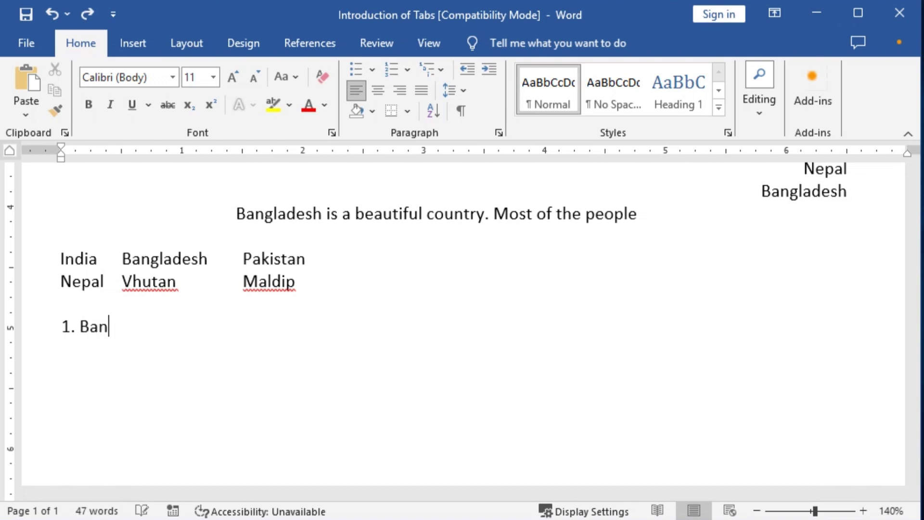
type("gladesh ")
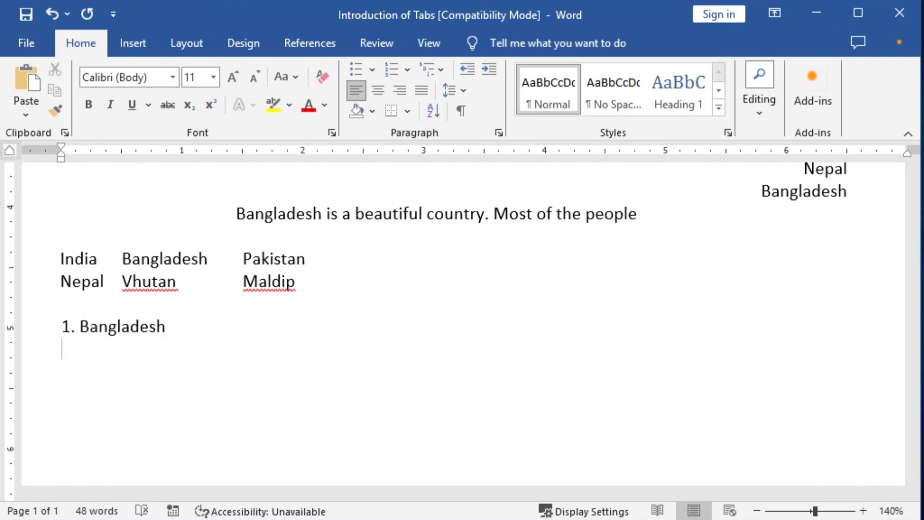
type("2. Nepal")
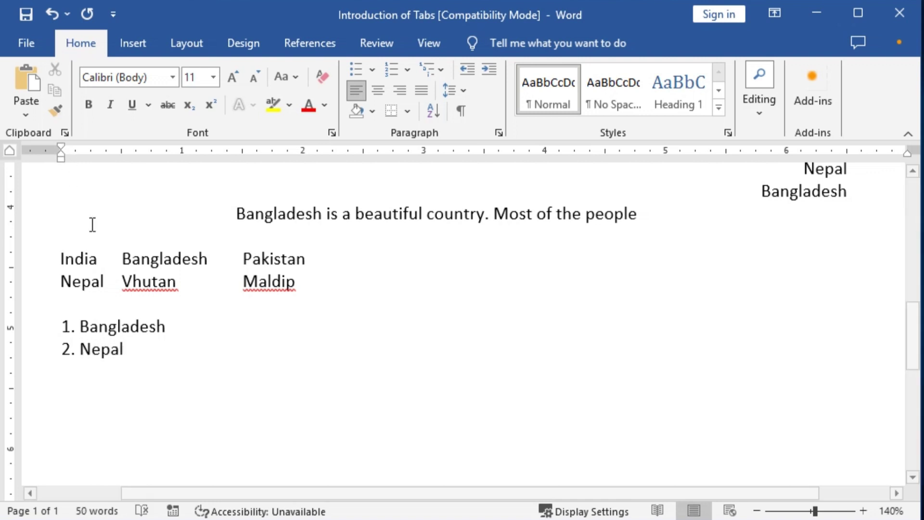
Move the hanging indent right and tab Bangladesh and Nepal out to that indent stop
left_click(109, 330, "shift")
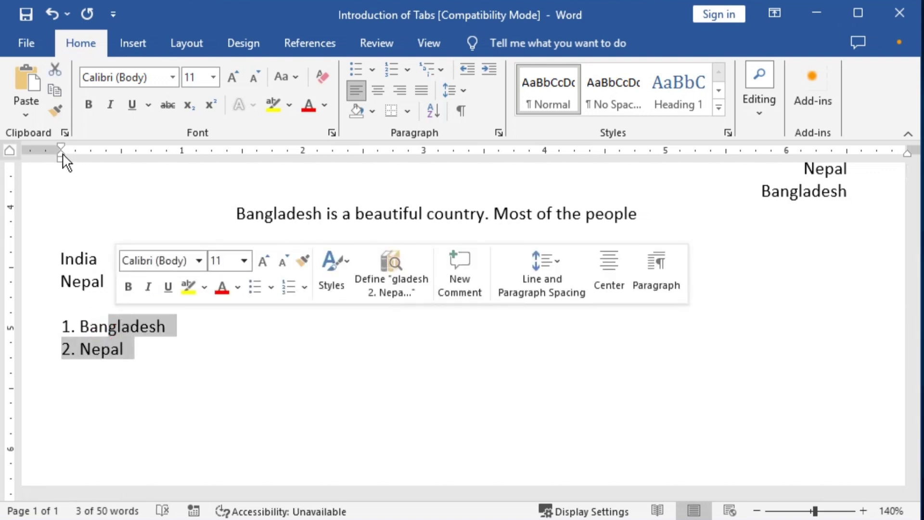
left_click_drag(62, 156, 122, 160)
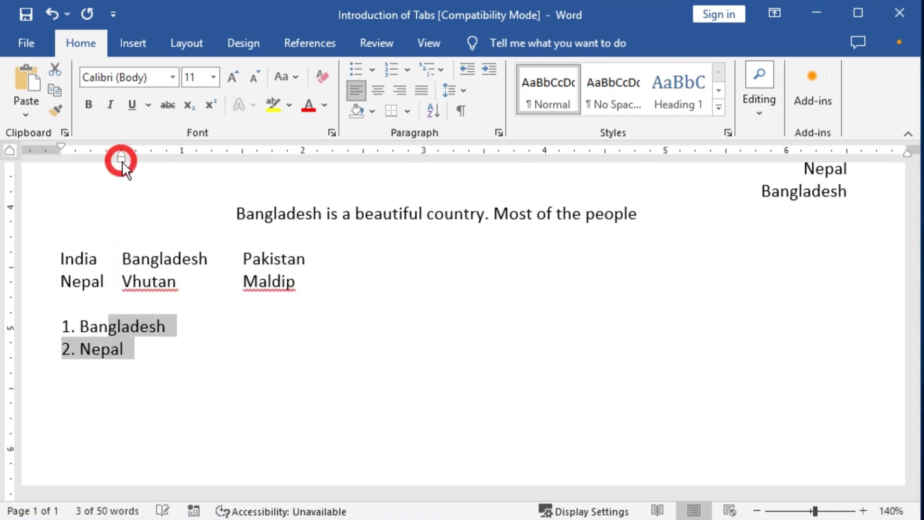
left_click(81, 329)
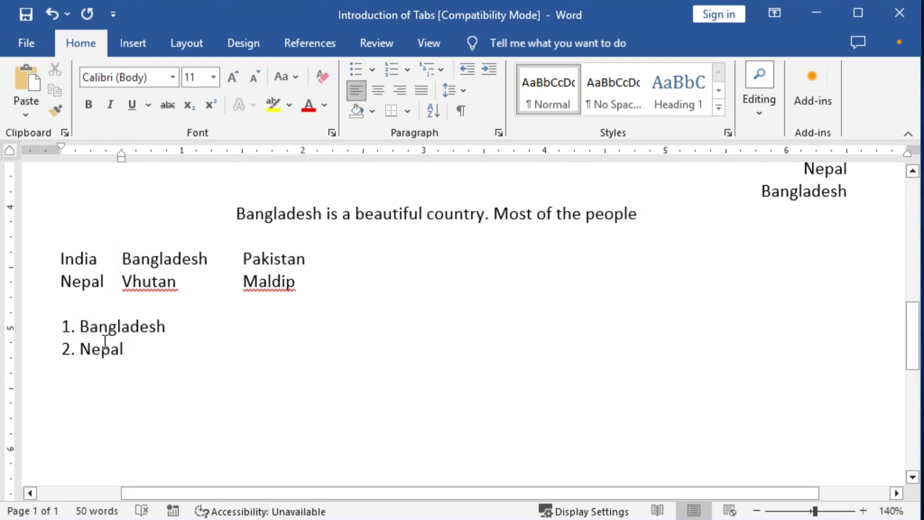
key("Tab")
key("Down")
key("Left")
key("Left")
key("Left")
key("Left")
key("Left")
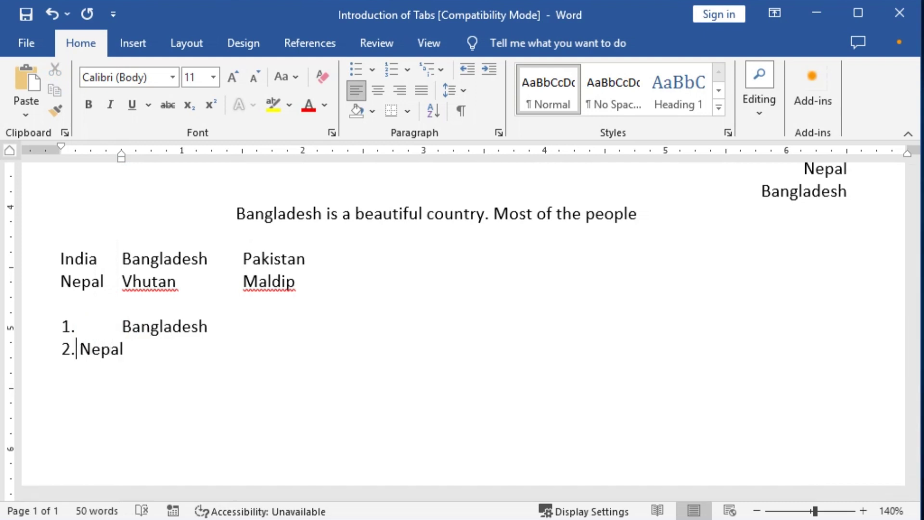
key("Tab")
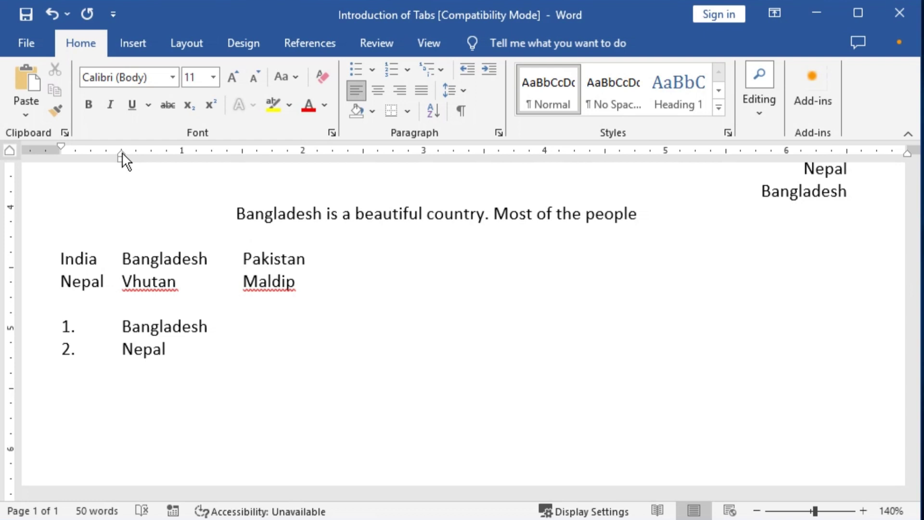
Drag the hanging indent of both list items left to pull names closer to the numbers
left_click_drag(122, 153, 122, 153)
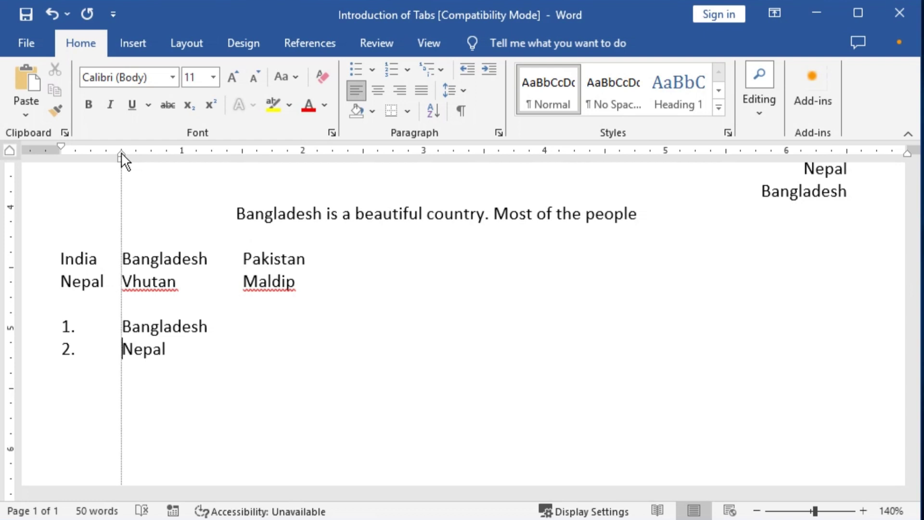
left_click_drag(121, 153, 105, 155)
key("ctrl+z")
left_click_drag(158, 326, 123, 348)
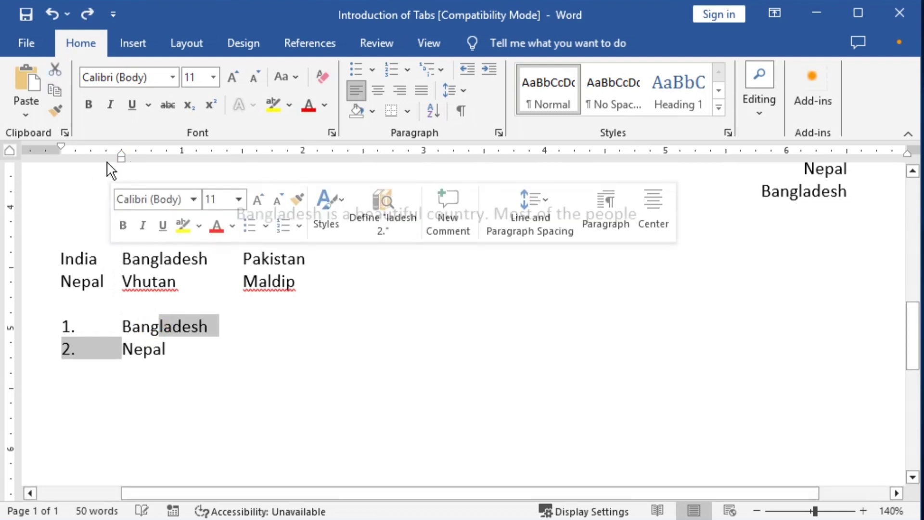
mouse_move(122, 153)
left_mouse_down()
mouse_move(62, 147)
mouse_move(109, 154)
mouse_move(84, 150)
left_mouse_up()
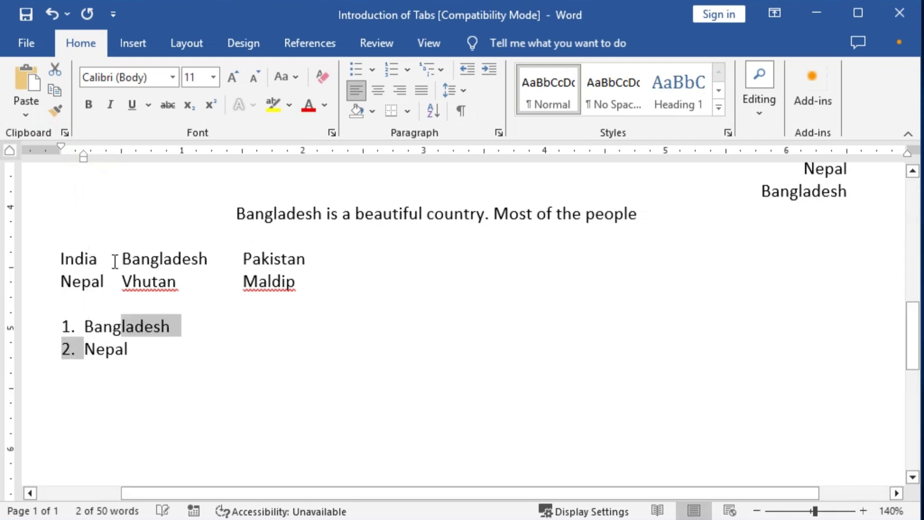
Start a new line after Nepal with its indent back at the left margin
left_click(128, 348)
key("Return")
key("Return")
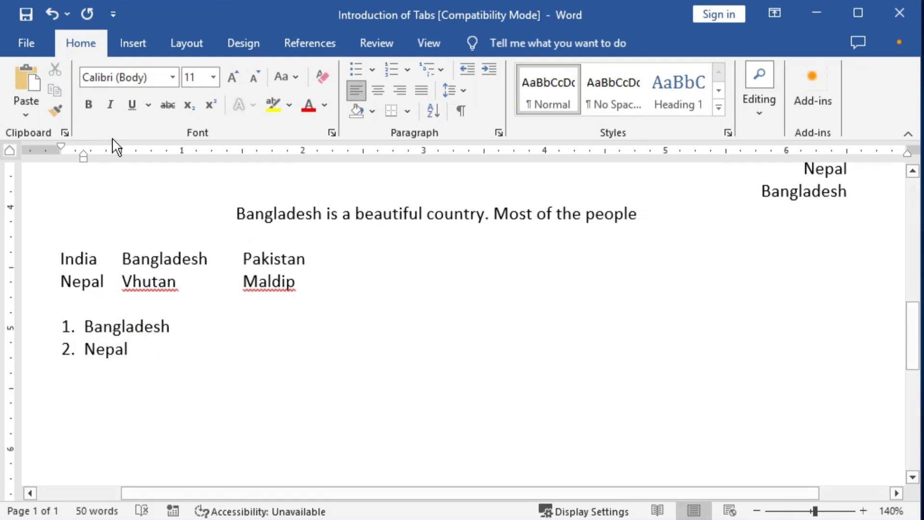
left_click_drag(84, 157, 57, 155)
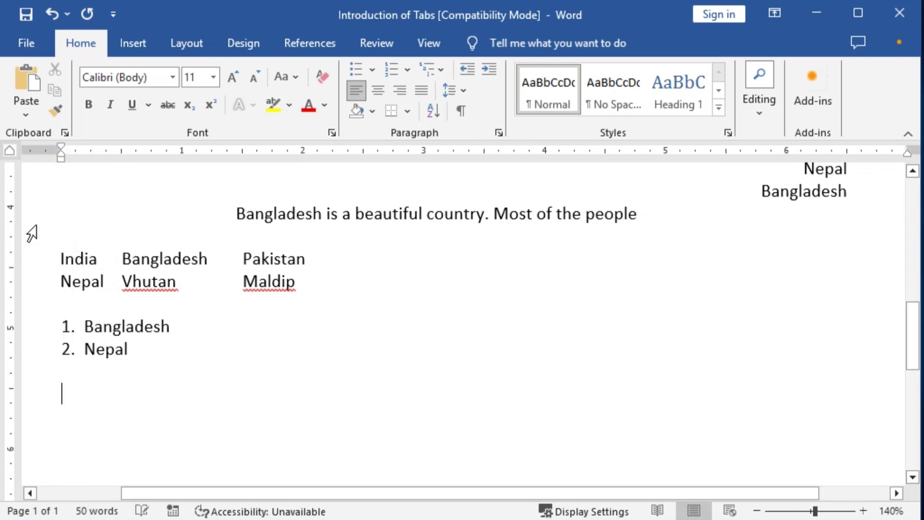
Type Bangladesh on the empty line, then add and remove a left tab stop at 1"
left_click(11, 152)
type("Bangla")
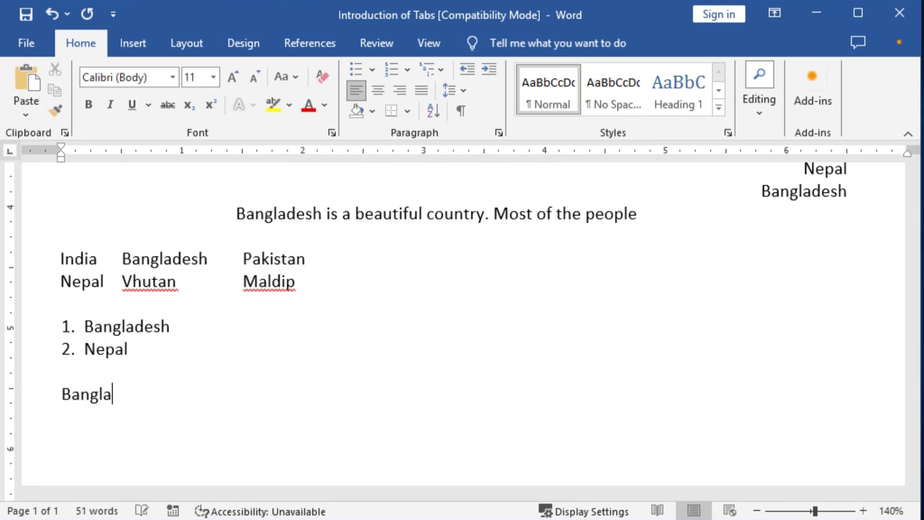
type("desh")
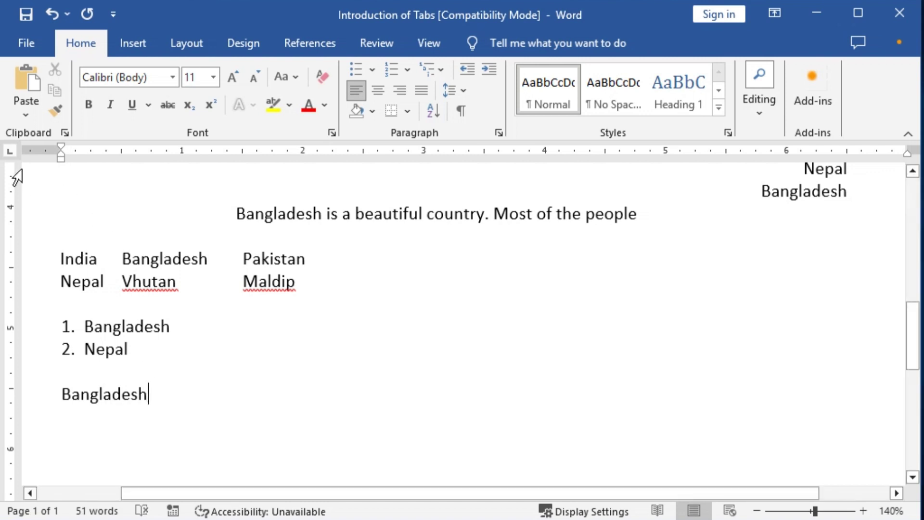
left_click(181, 154)
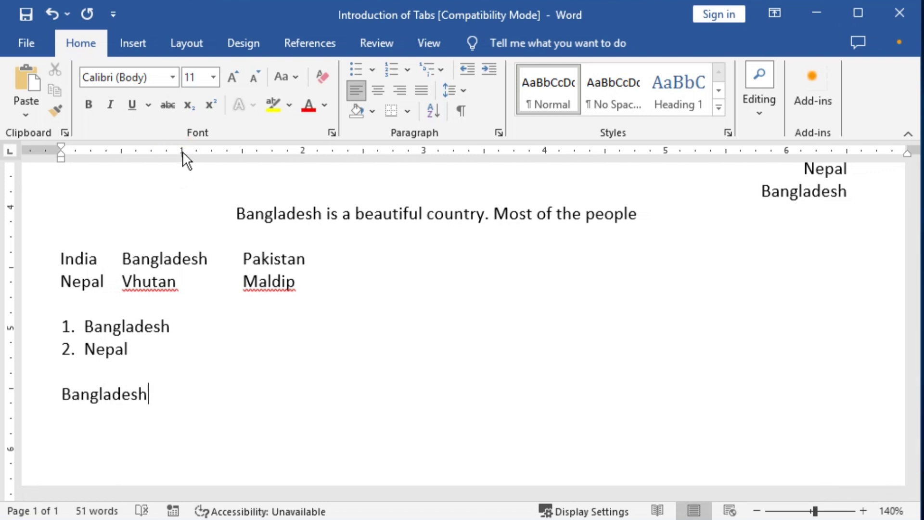
left_click_drag(183, 151, 192, 200)
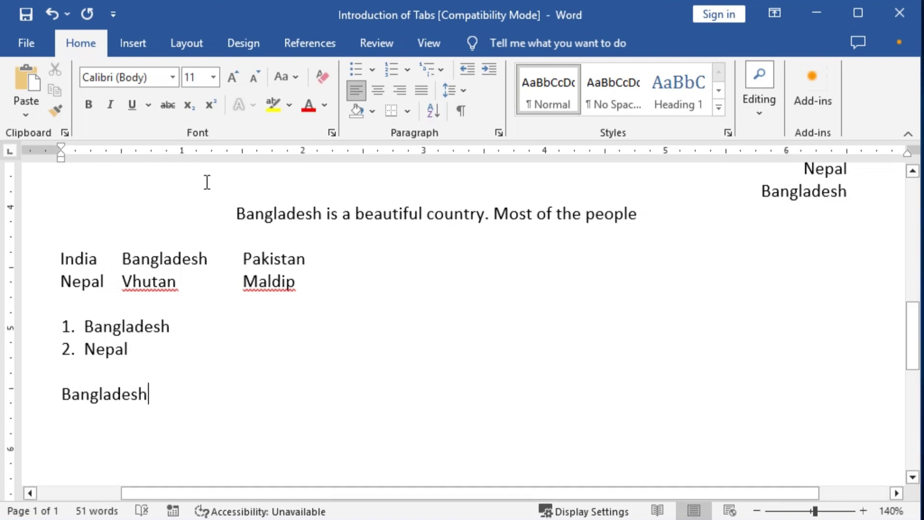
Place a left tab stop at 1" and open its Tabs dialog
left_click(183, 152)
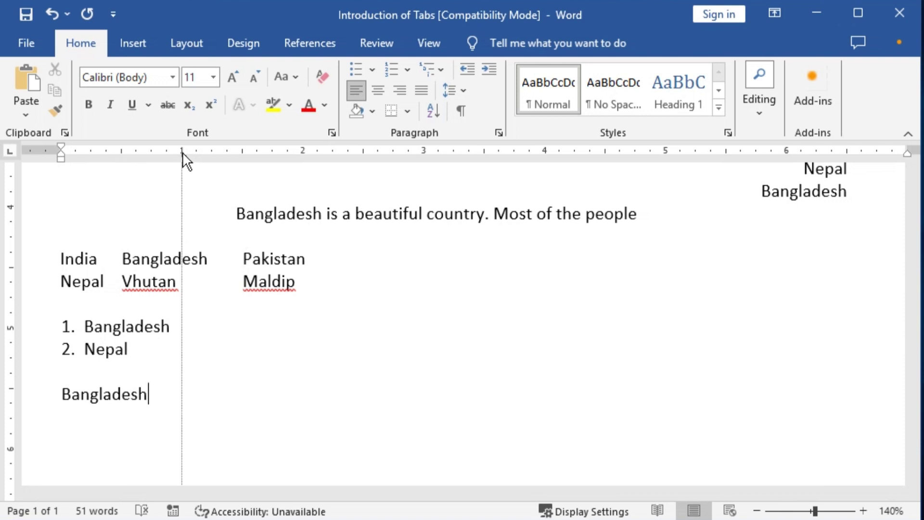
double_click(183, 153)
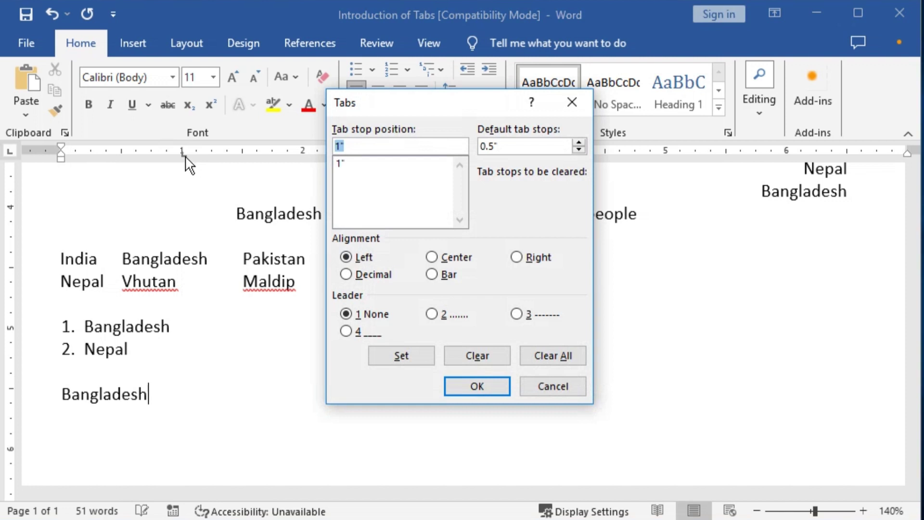
left_click_drag(441, 108, 363, 122)
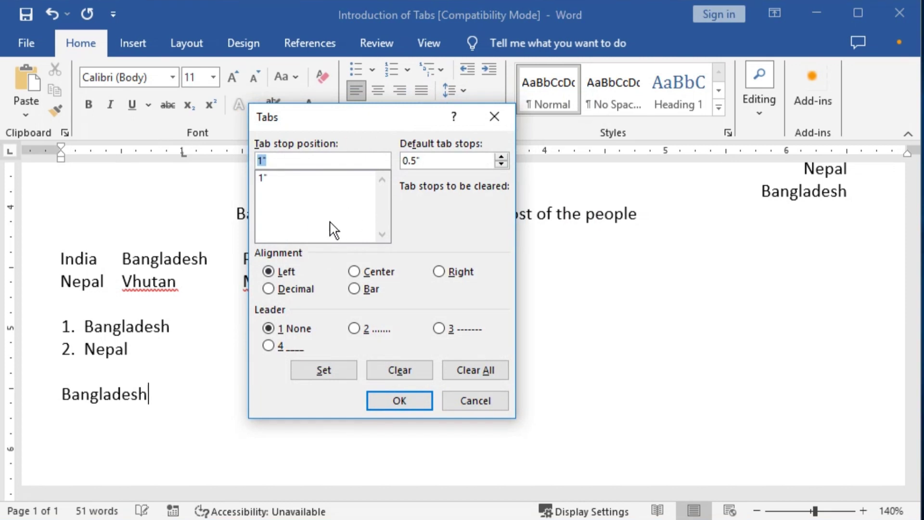
left_click_drag(385, 124, 377, 101)
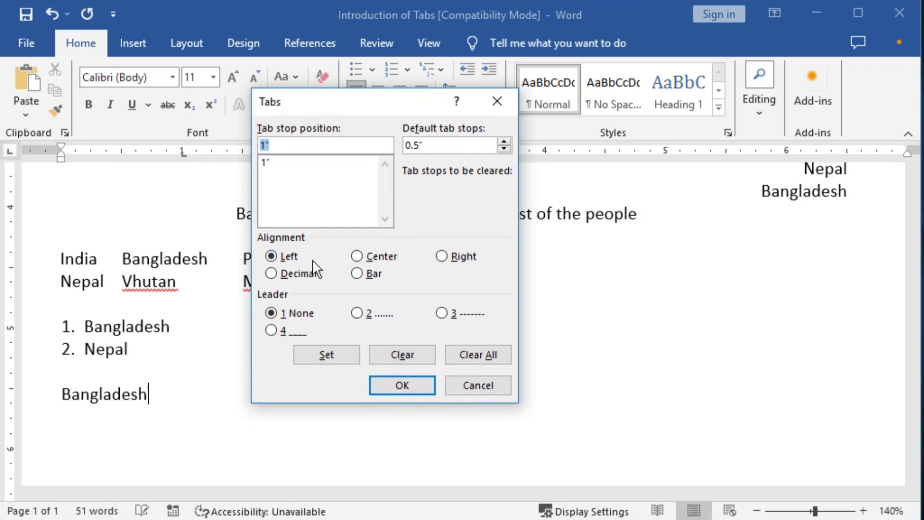
Review the Tabs dialog's alignment options and cancel it without applying changes
type("r")
left_click_drag(260, 245, 270, 247)
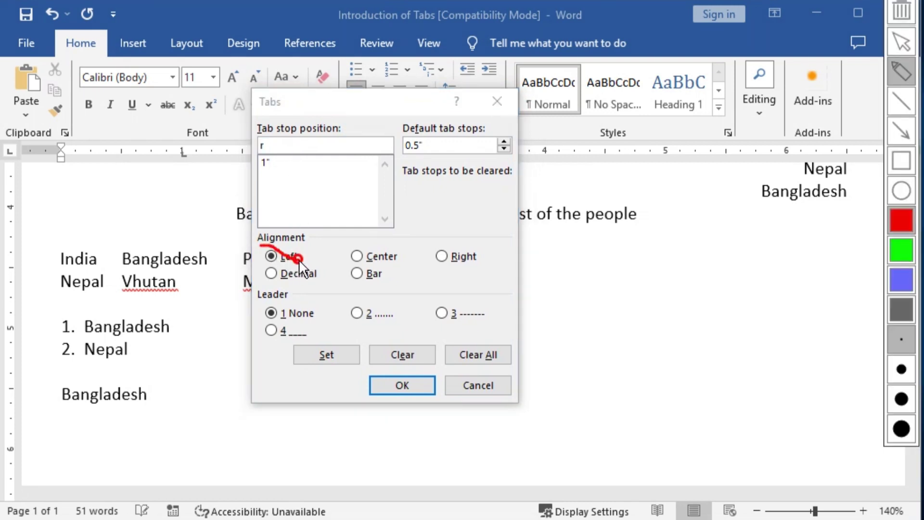
key("r")
mouse_move(343, 241)
left_mouse_down()
mouse_move(399, 273)
mouse_move(489, 272)
left_mouse_up()
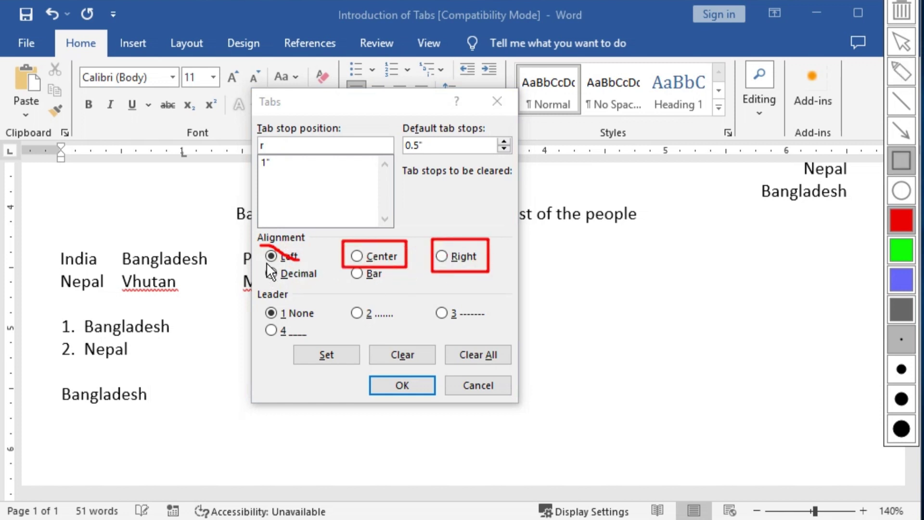
mouse_move(263, 262)
left_mouse_down()
mouse_move(324, 284)
mouse_move(408, 285)
left_mouse_up()
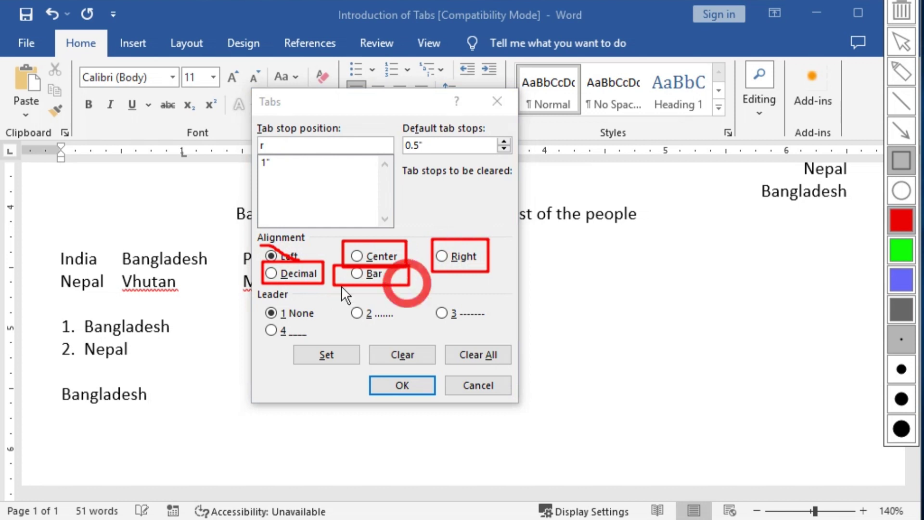
left_click_drag(2, 137, 21, 171)
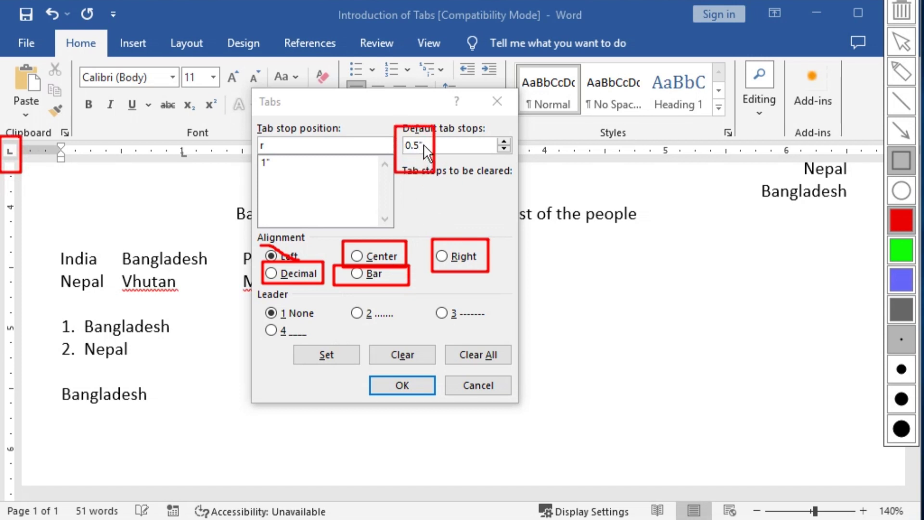
left_click(478, 354)
left_click(478, 385)
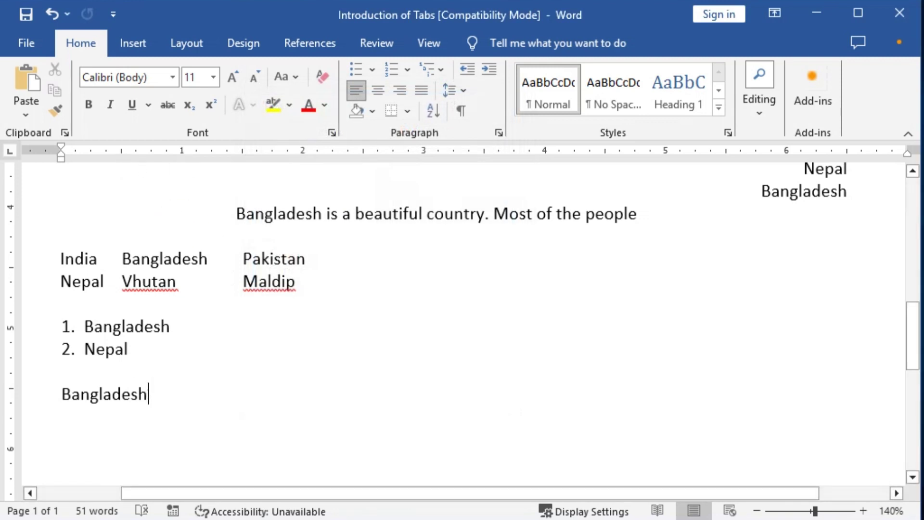
Tab past Bangladesh and add another left tab stop further along the ruler
key("Tab")
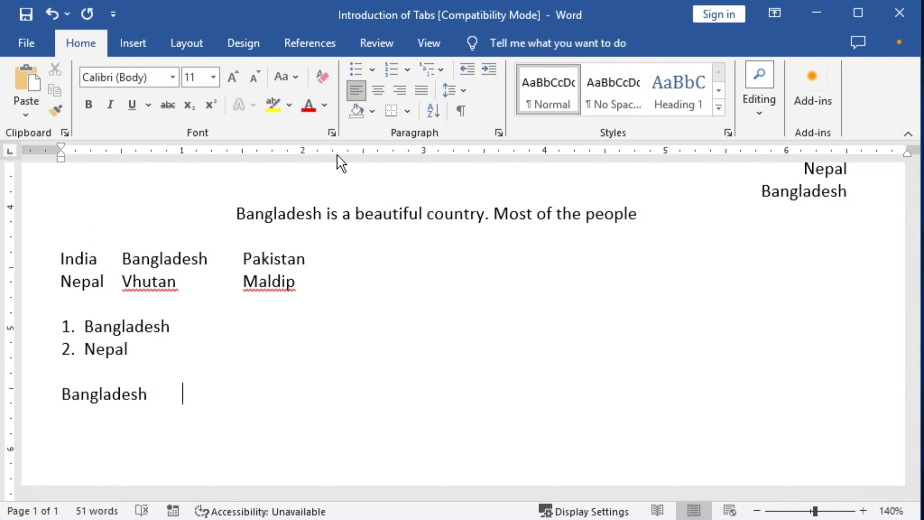
left_click(205, 152)
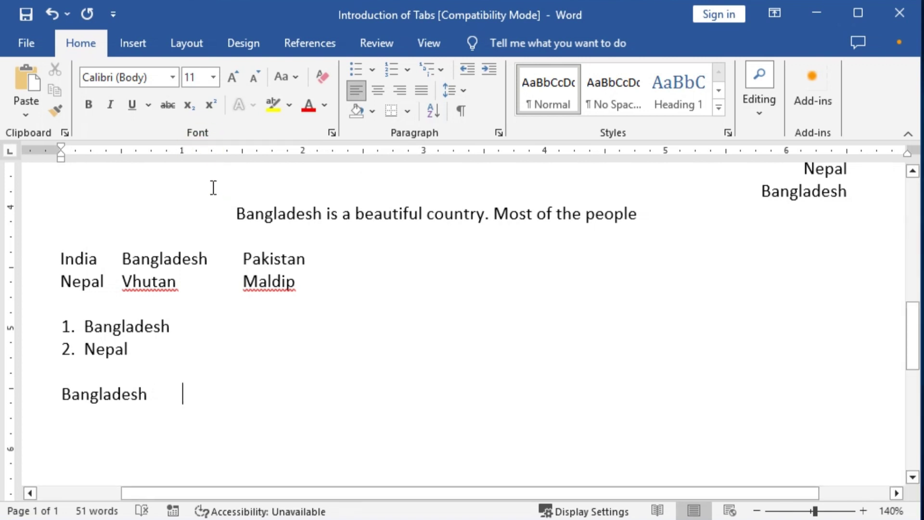
left_click(115, 13)
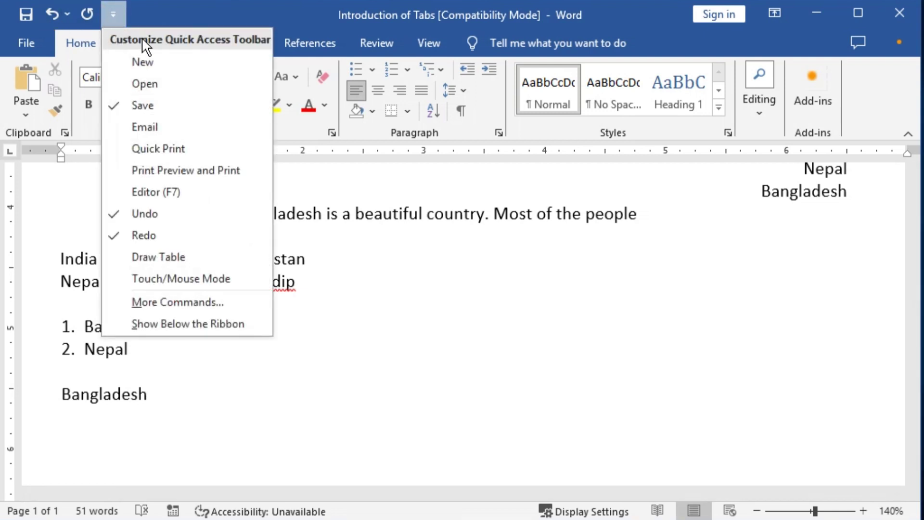
key("Escape")
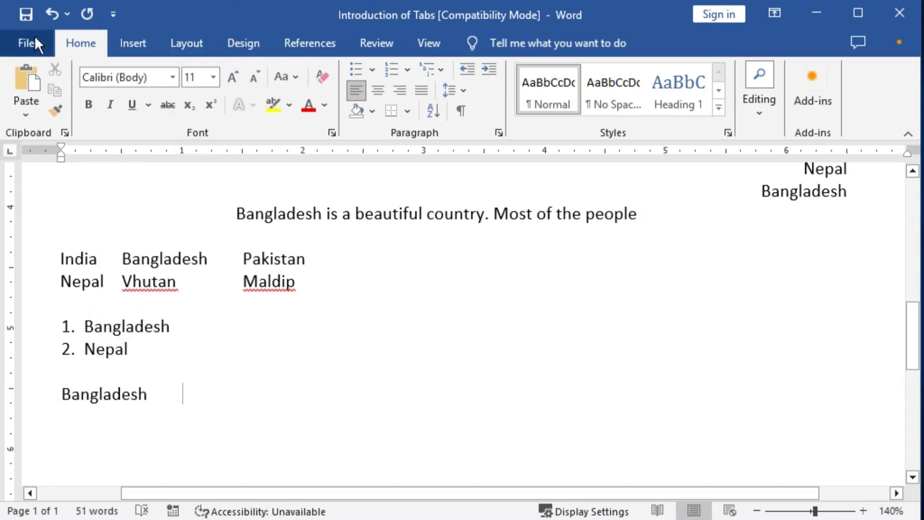
Open Word Options to the Quick Access Toolbar settings
left_click(32, 39)
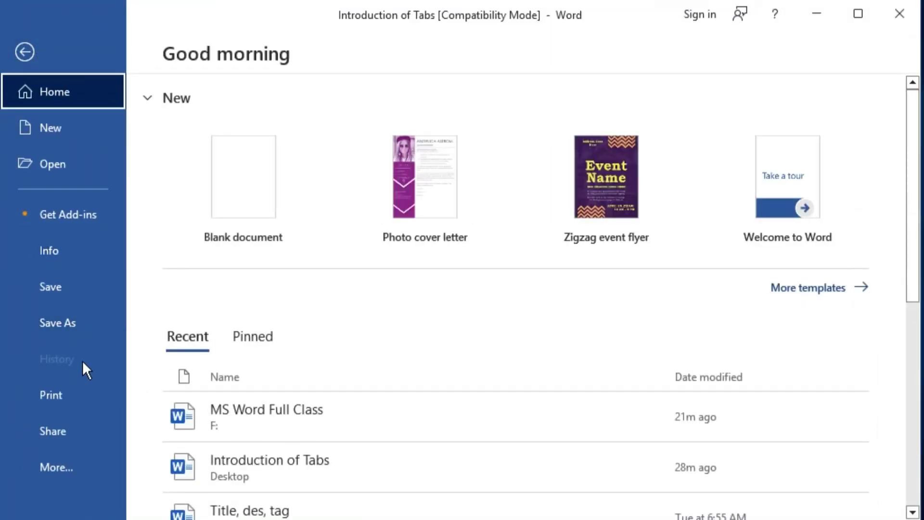
left_click(69, 476)
left_click(168, 463)
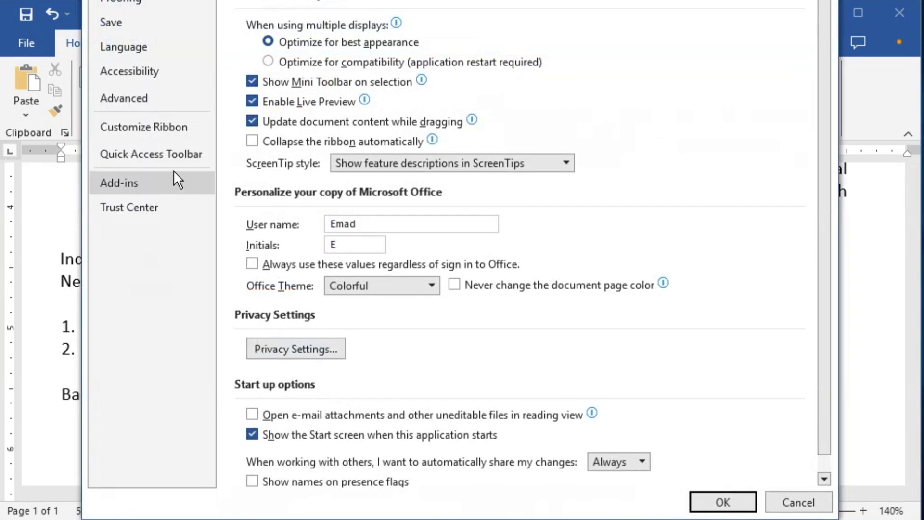
left_click(163, 152)
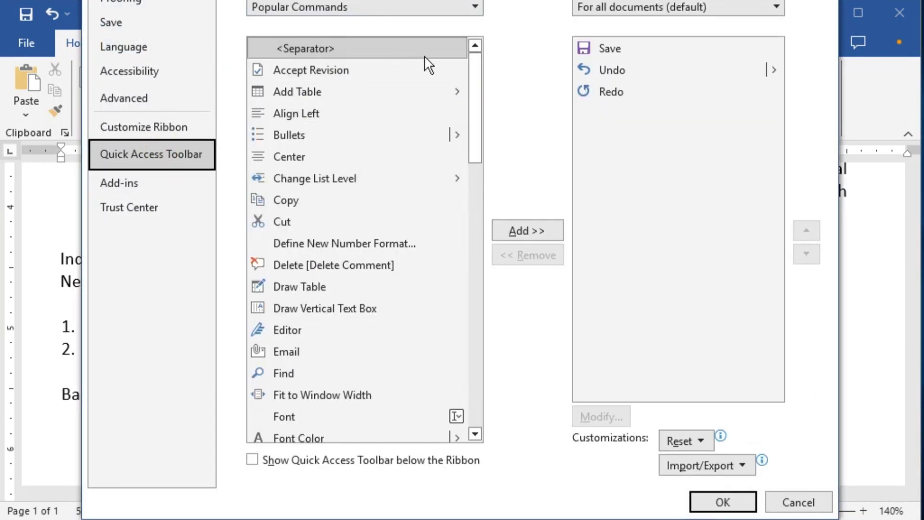
left_click(402, 7)
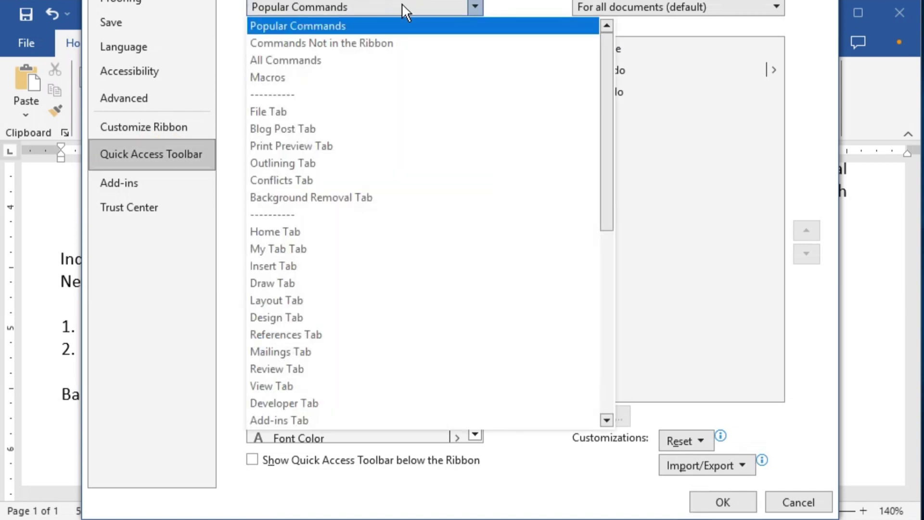
key("Escape")
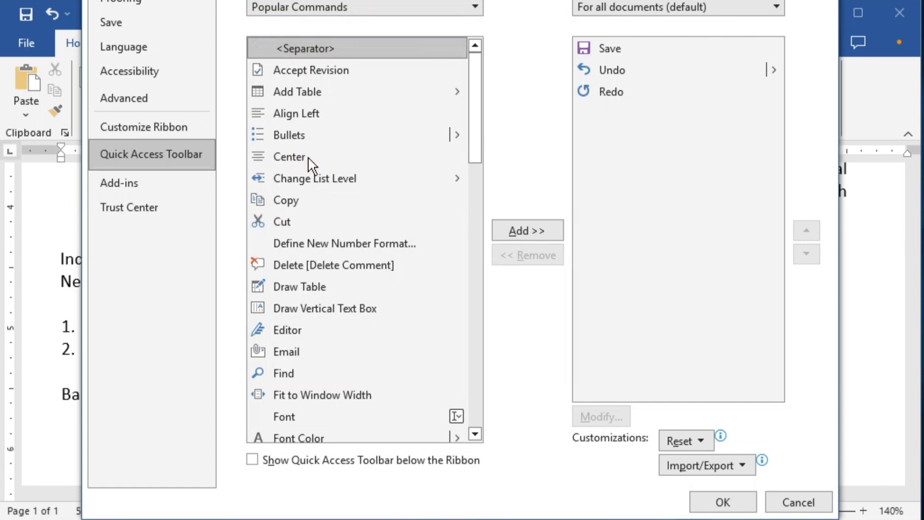
Add the Tabs command from All Commands to the Quick Access Toolbar and confirm
left_click(288, 243)
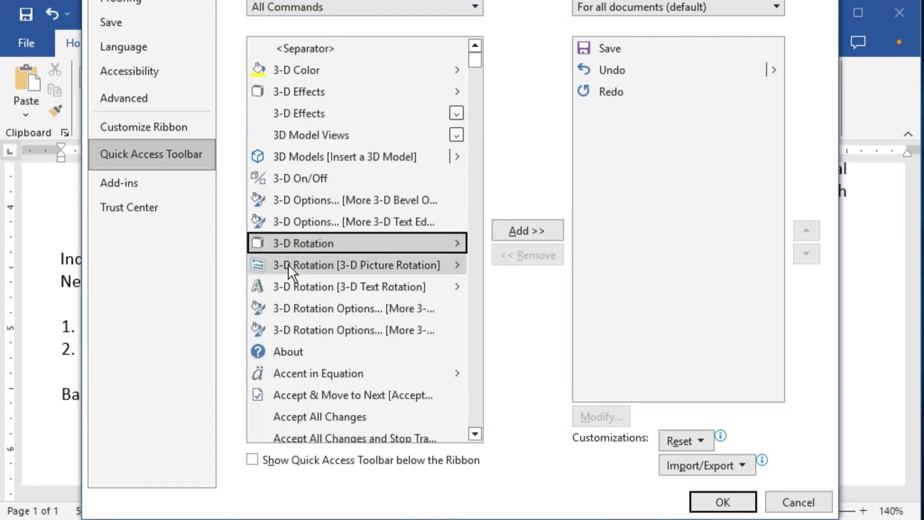
key("t")
scroll(329, 380, "down", 2)
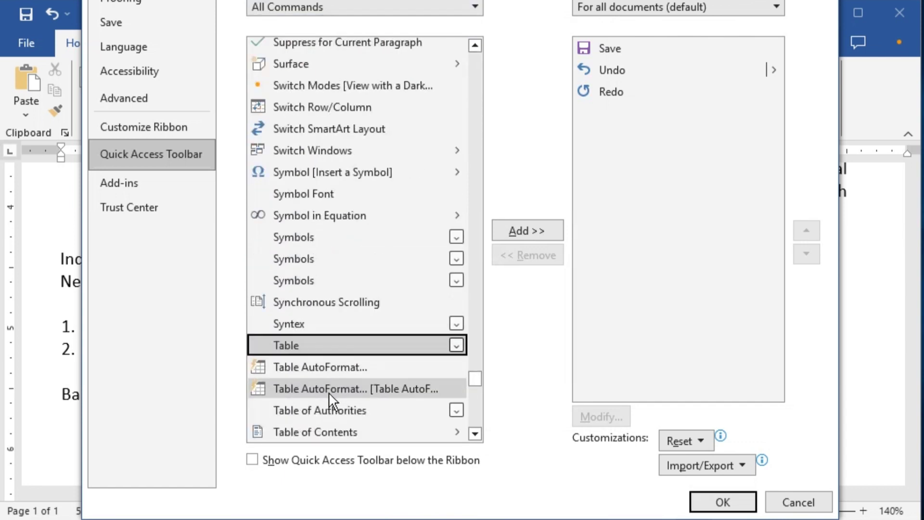
scroll(340, 383, "down", 4)
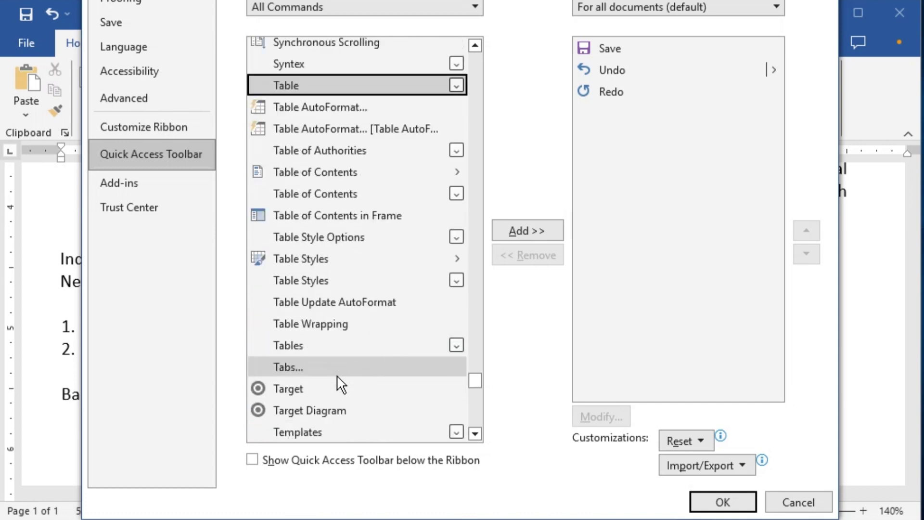
left_click(303, 324)
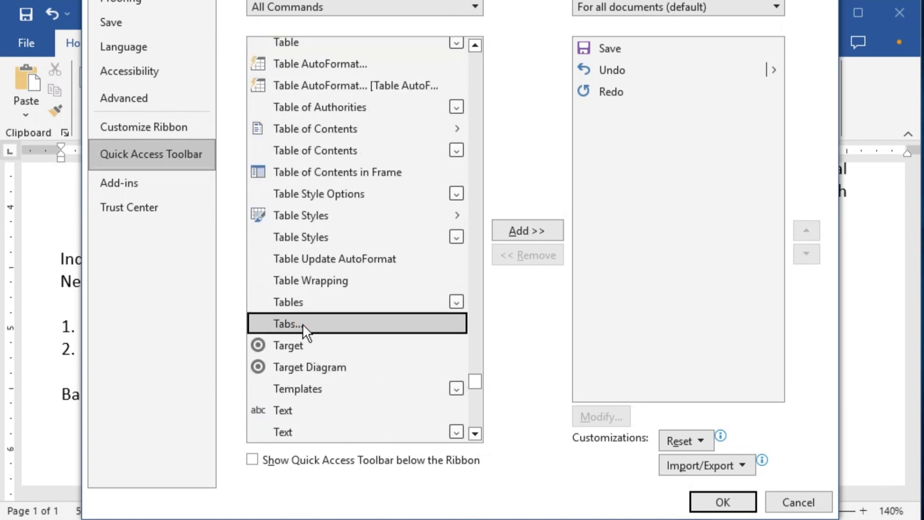
left_click(534, 229)
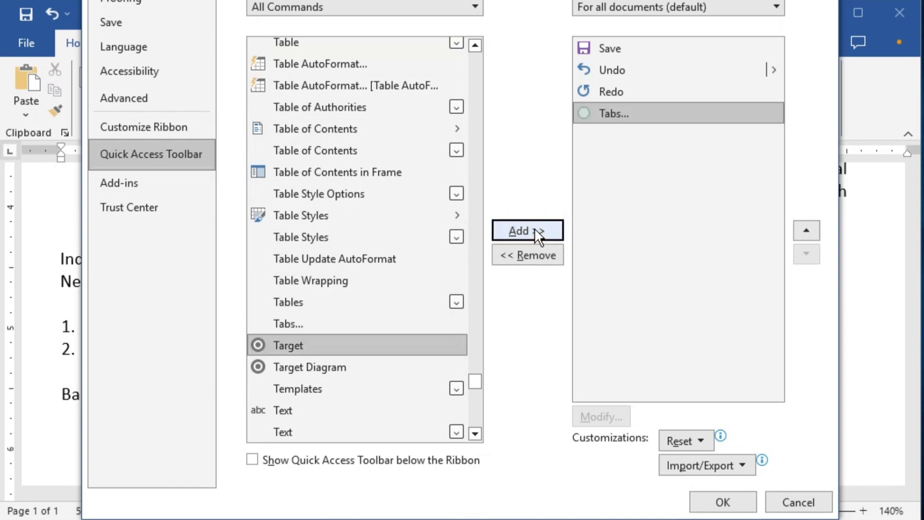
left_click(729, 502)
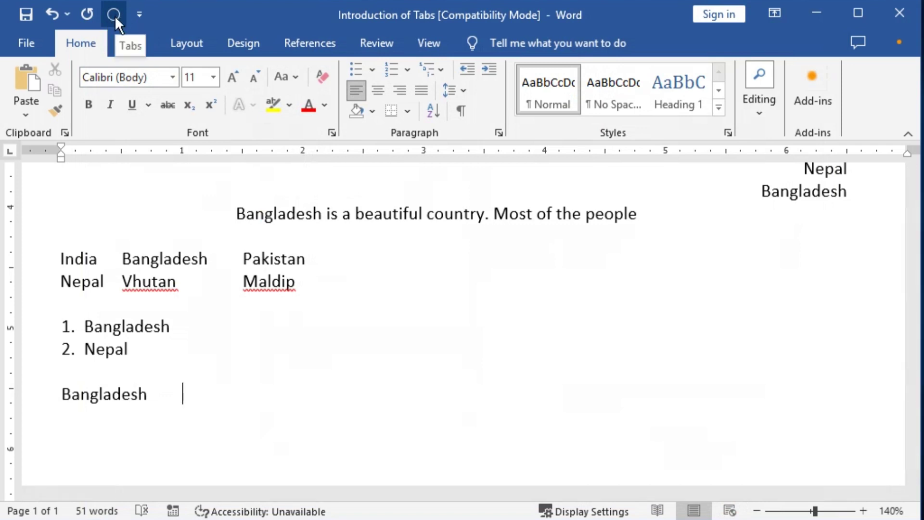
In the Tabs dialog, add left tab stops at 2, 4 and 6 inches
left_click(114, 15)
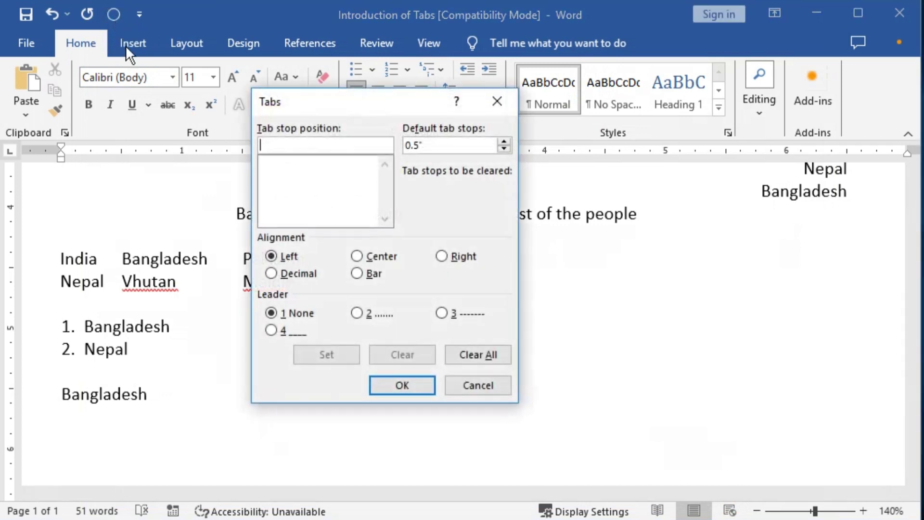
left_click_drag(370, 109, 388, 143)
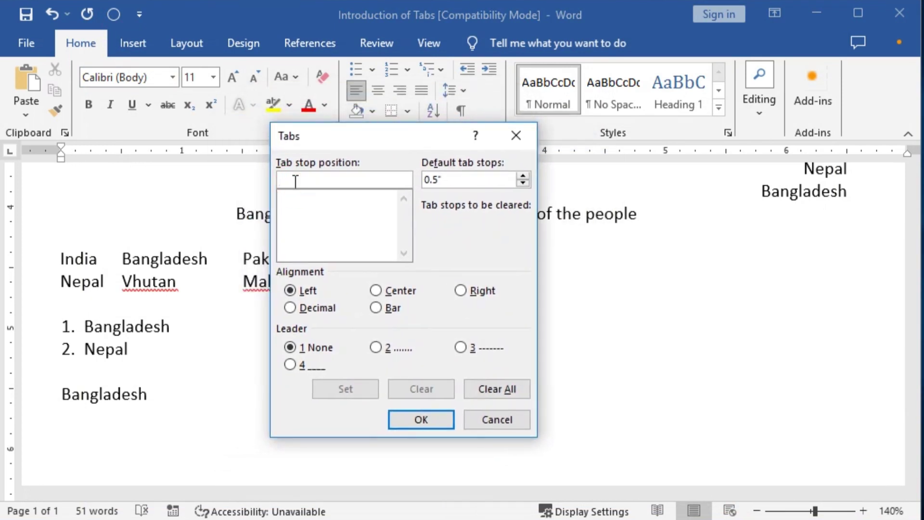
type("2")
left_click(348, 383)
type("4")
left_click(351, 392)
type("6")
left_click(351, 389)
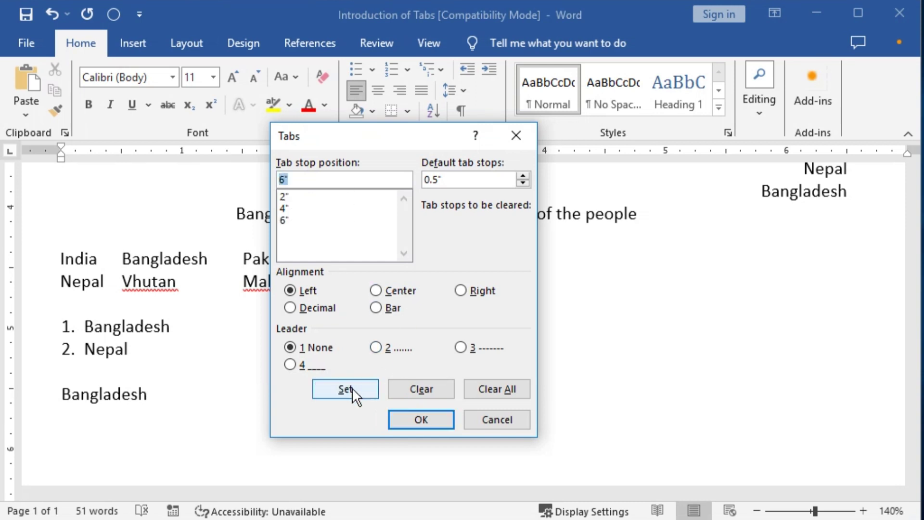
left_click(419, 419)
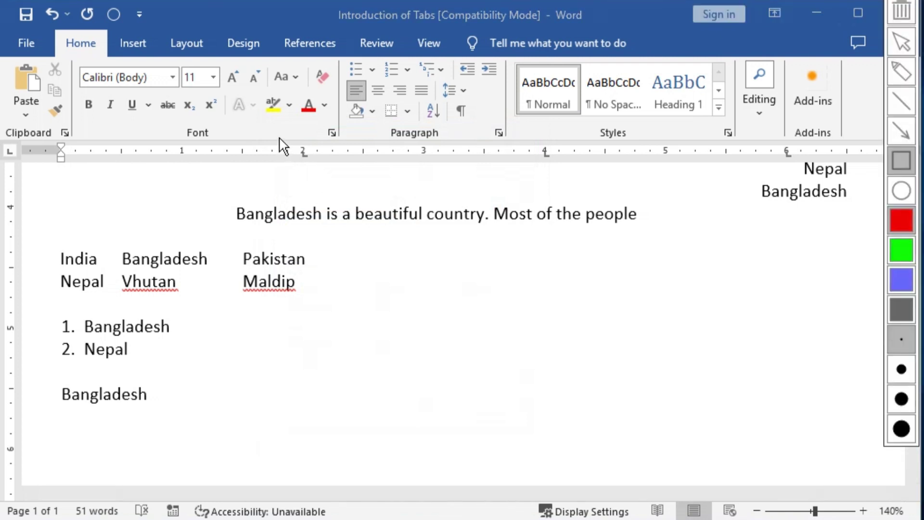
After Bangladesh, type Pakistan, Nepal and Maldip at the 2, 4 and 6 inch stops
left_click_drag(279, 138, 326, 171)
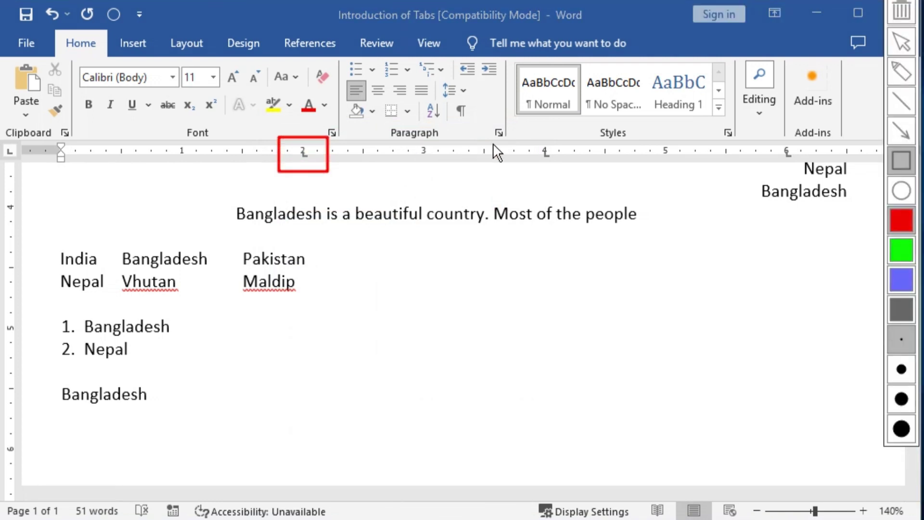
left_click_drag(554, 159, 559, 167)
left_click_drag(773, 140, 800, 170)
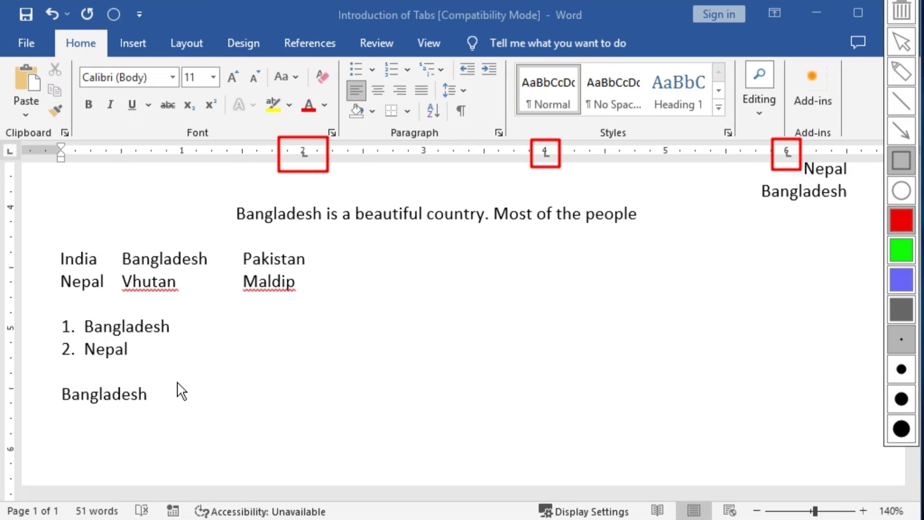
key("Escape")
left_click(150, 396)
key("Tab")
left_click(150, 396)
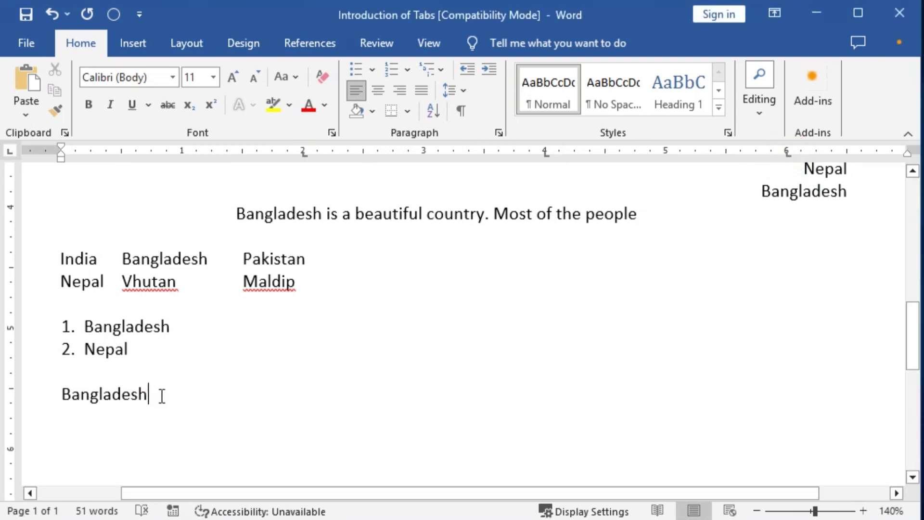
key("Tab")
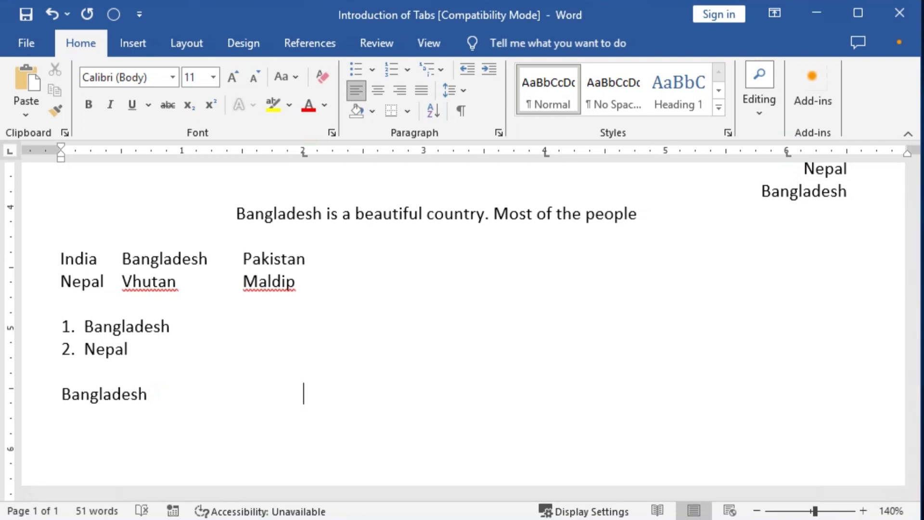
type("Pakista")
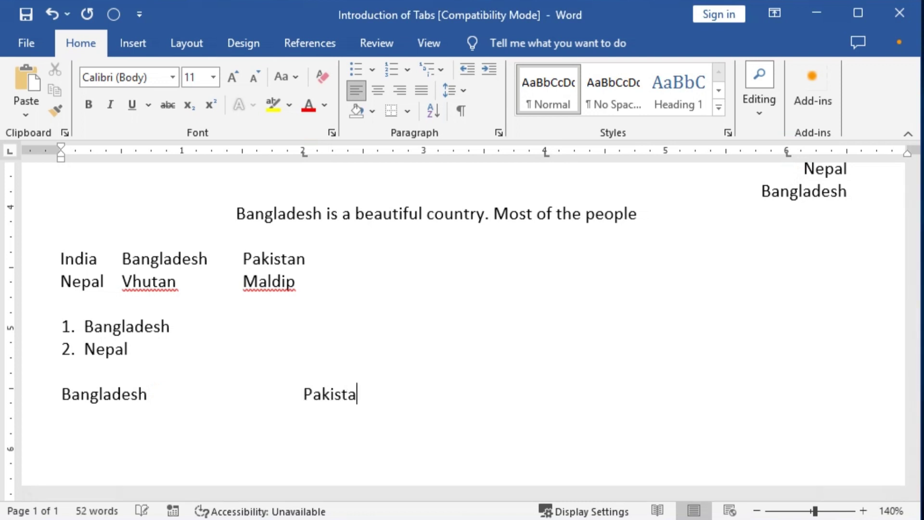
type("n")
key("Tab")
type("Nepa")
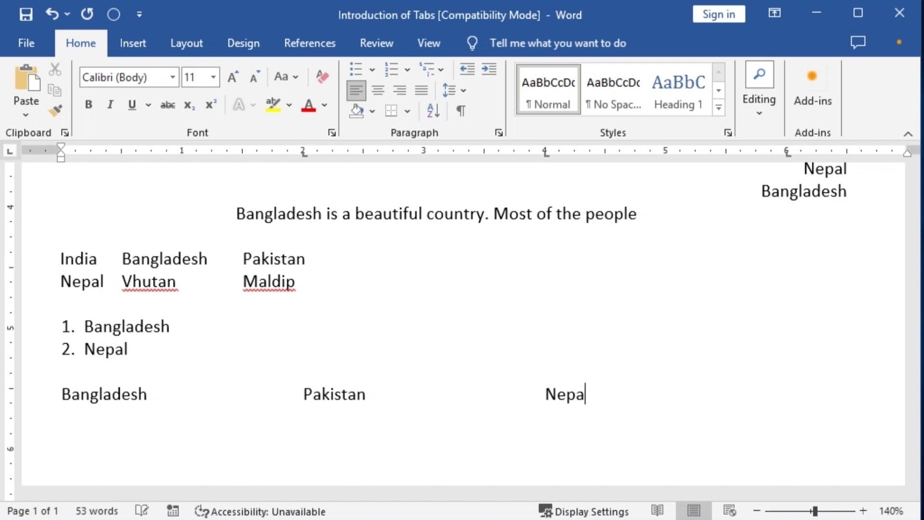
type("l")
key("Tab")
type("Maldip")
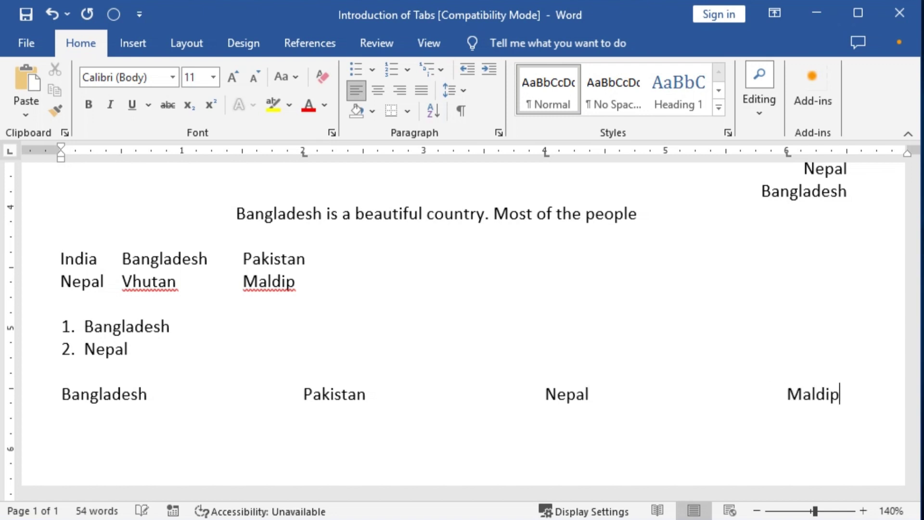
On a new line, clear all tab stops and set one centre tab at 3 inches
key("Return")
left_click(114, 15)
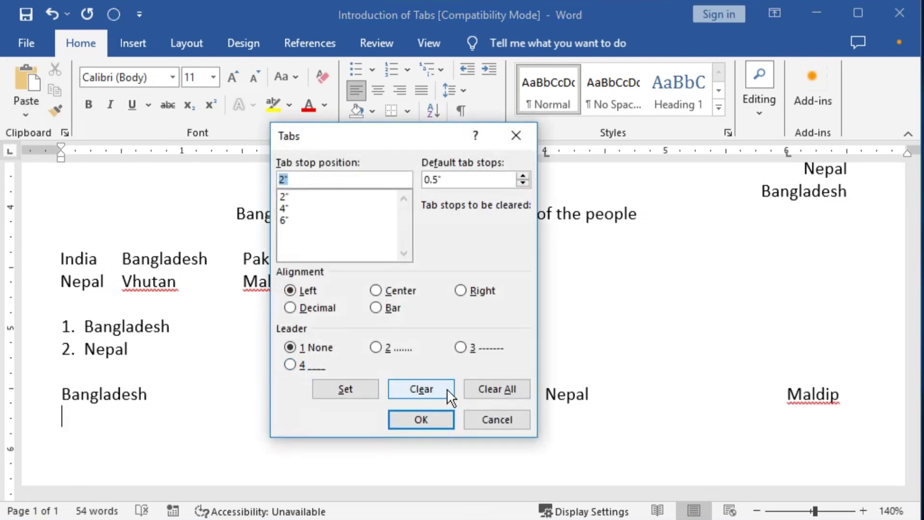
left_click(430, 387)
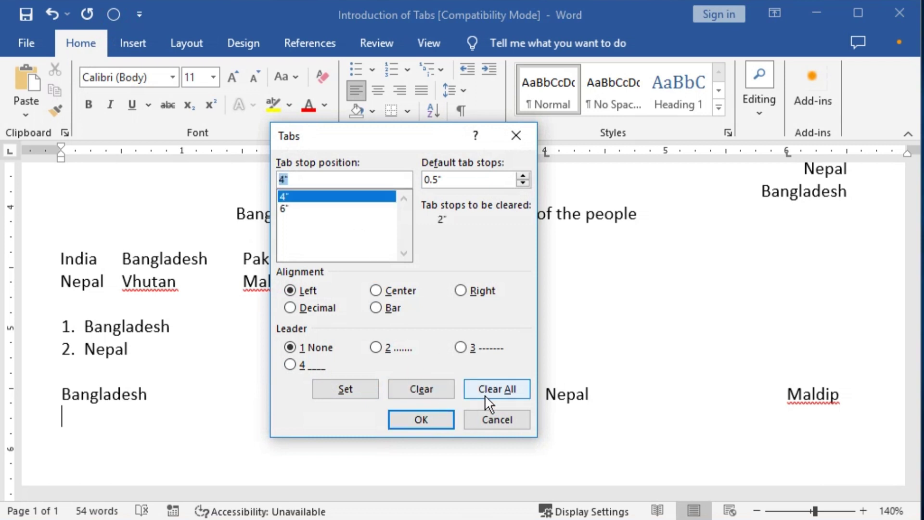
left_click(500, 389)
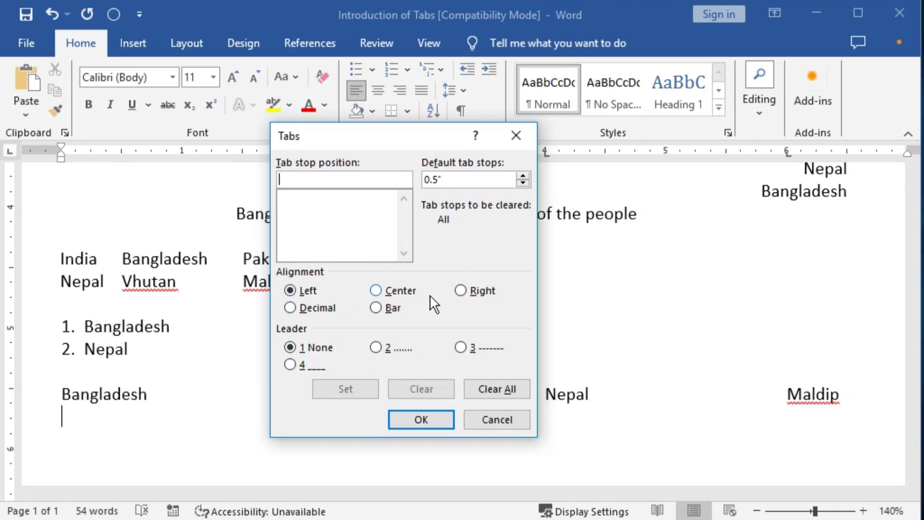
left_click(378, 291)
left_click(314, 181)
type("3")
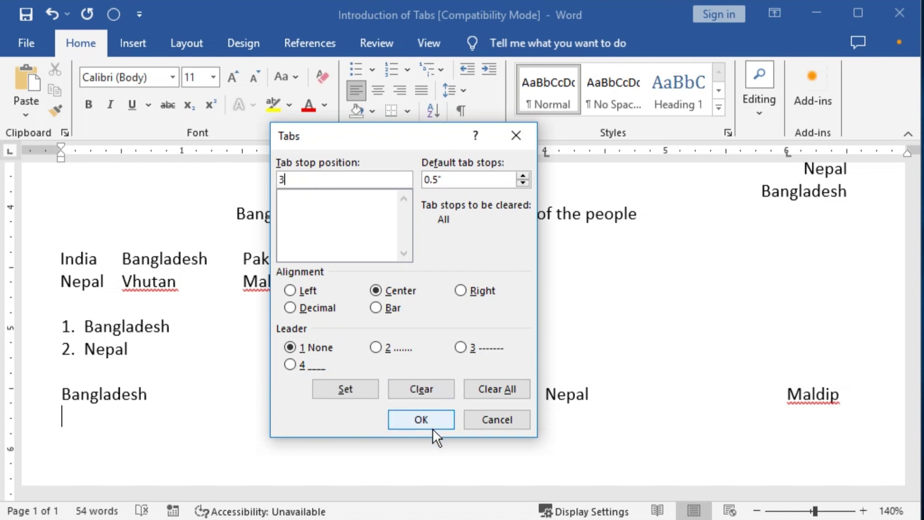
left_click(427, 421)
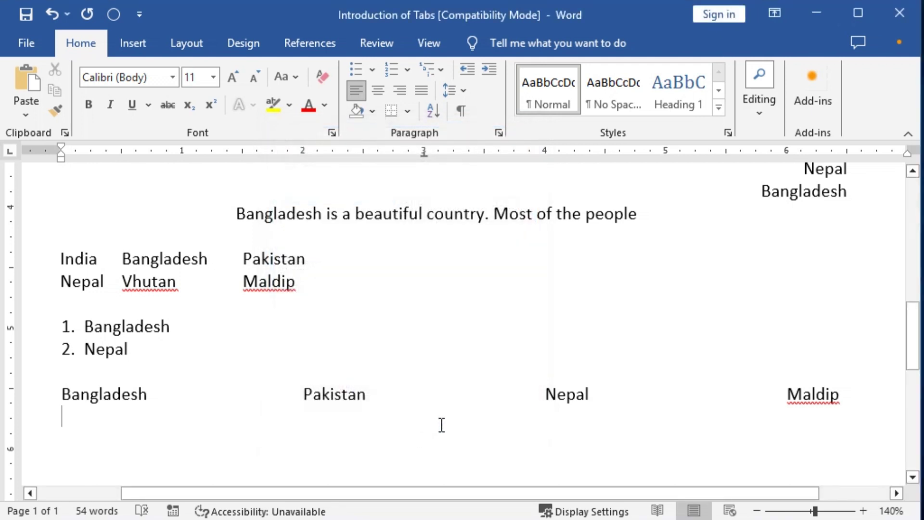
Type Bangladesh, Nepal, Pakistan and Vhutan on separate lines at the 3-inch centre tab
key("Tab")
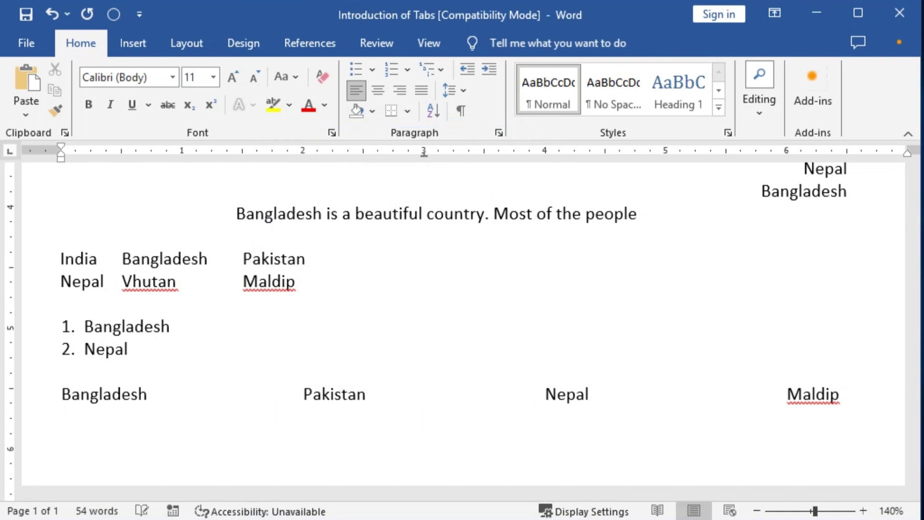
left_click(424, 154)
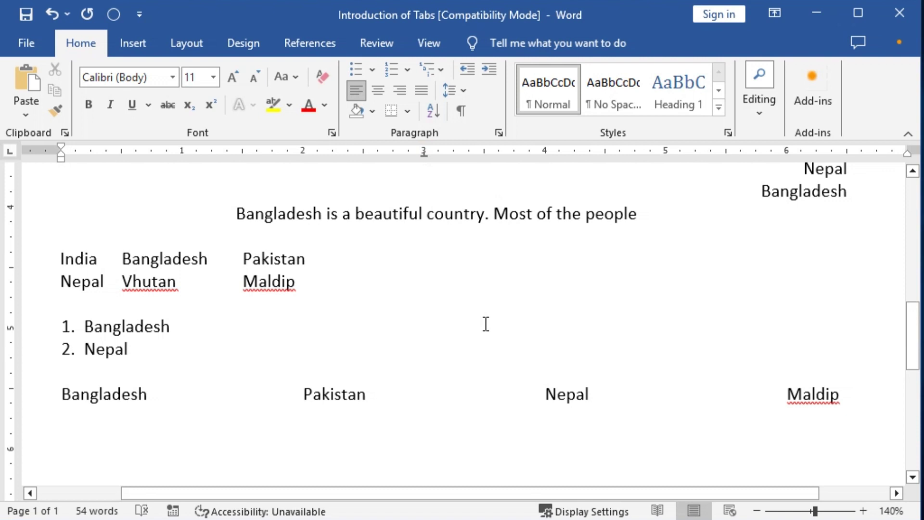
type("Bangladesh")
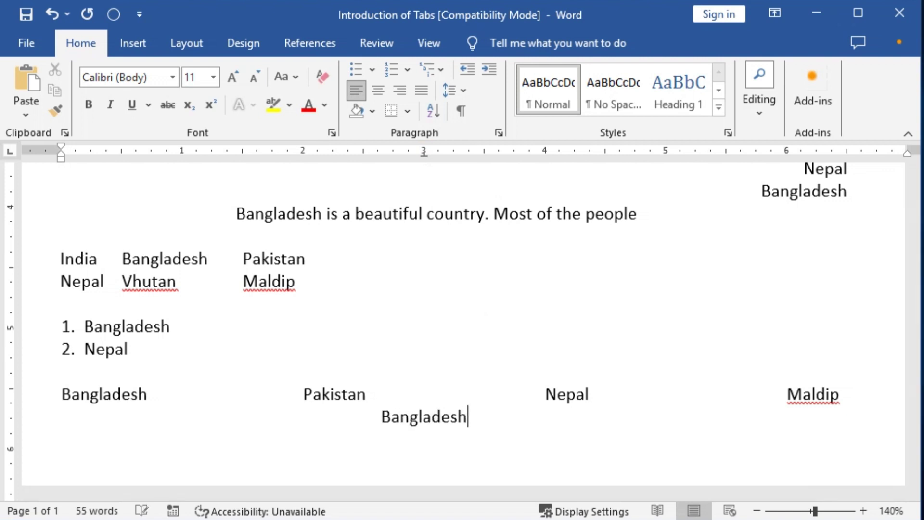
key("Return")
key("Tab")
type("Nepal")
key("Return")
key("Tab")
type("Pakistan")
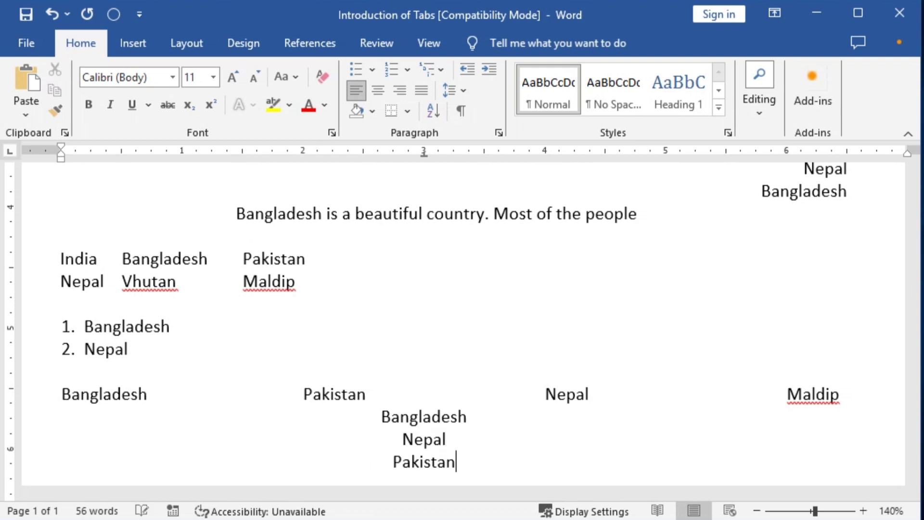
key("Return")
key("Tab")
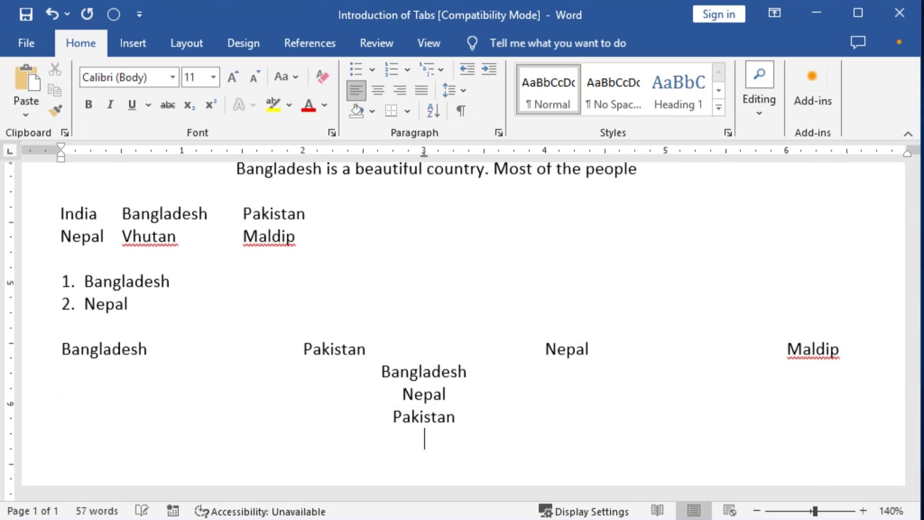
type("Vhutan")
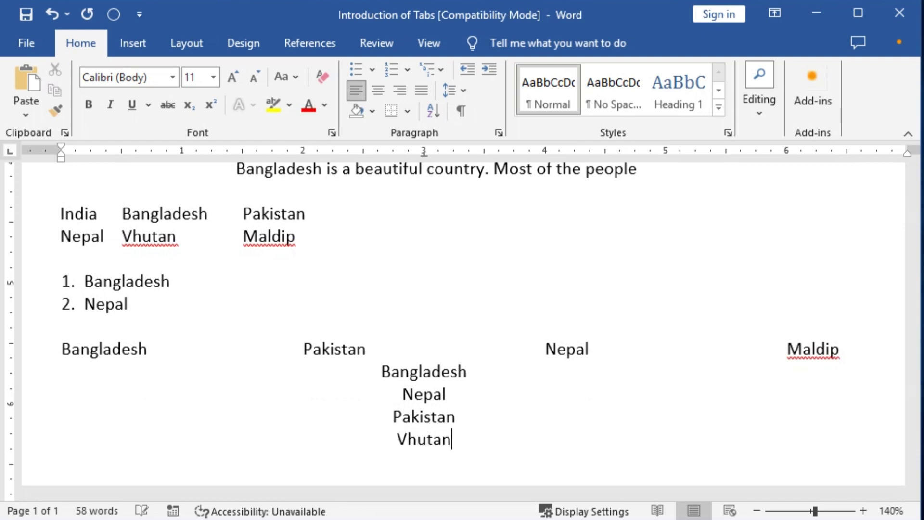
key("Return")
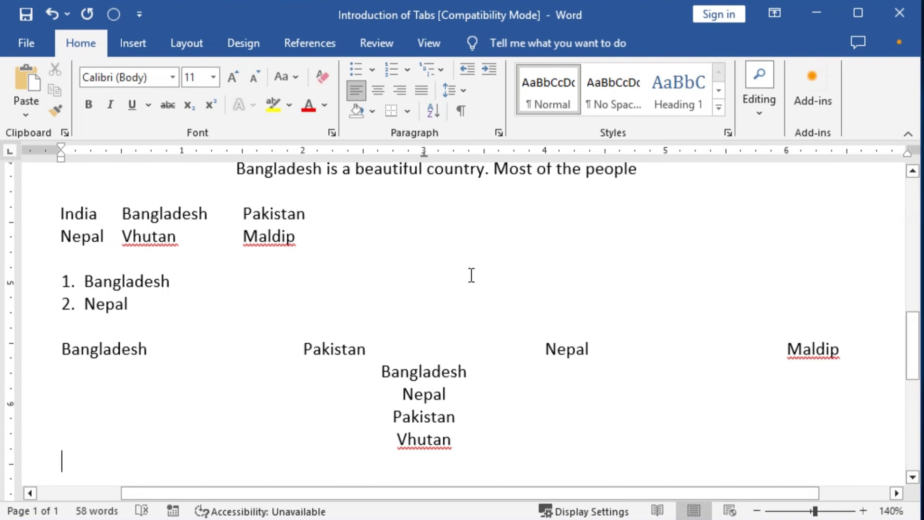
double_click(423, 154)
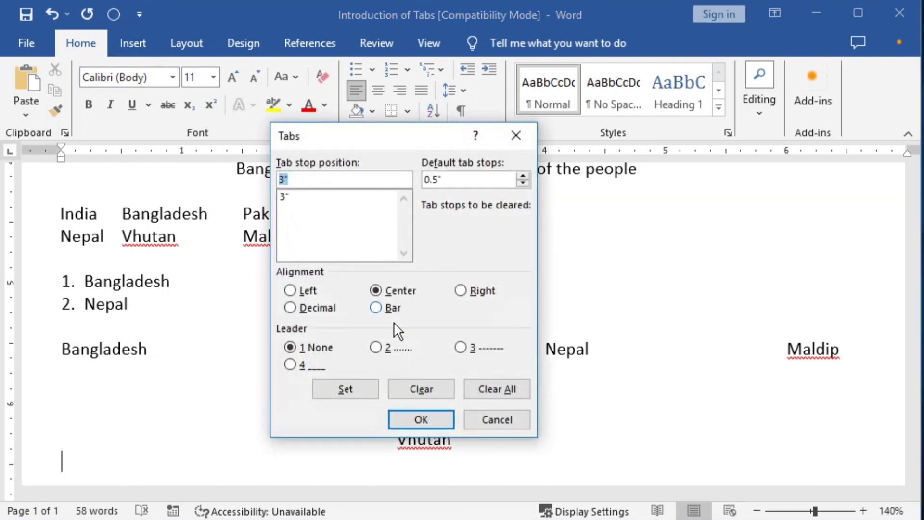
left_click(462, 292)
double_click(294, 180)
left_click(311, 310)
left_click(380, 310)
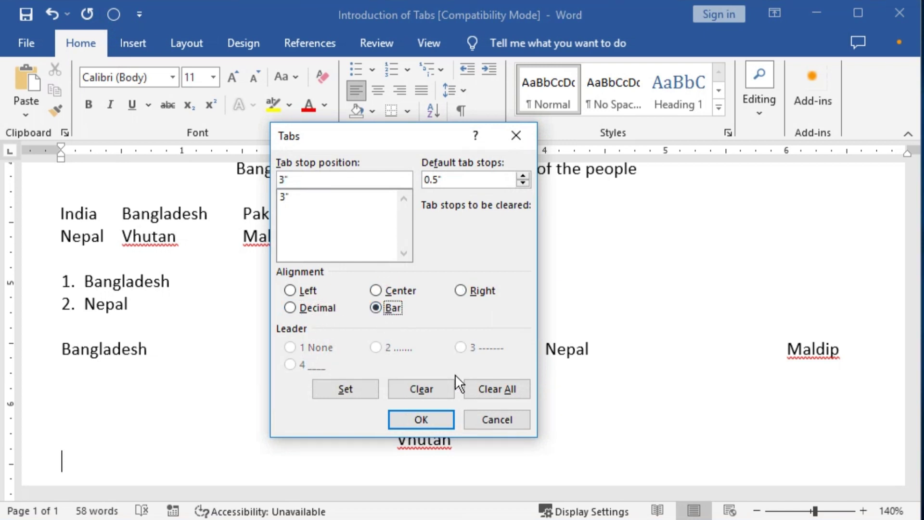
left_click(498, 390)
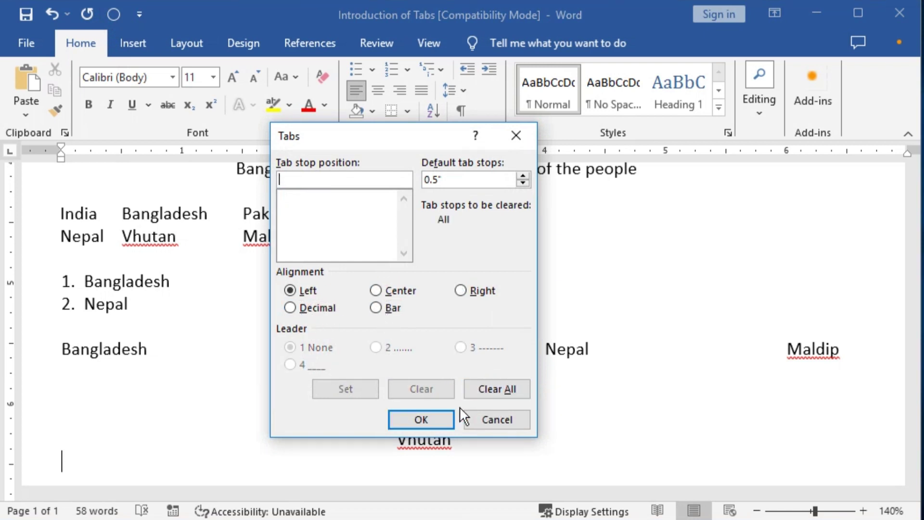
left_click(496, 419)
scroll(473, 406, "down", 3)
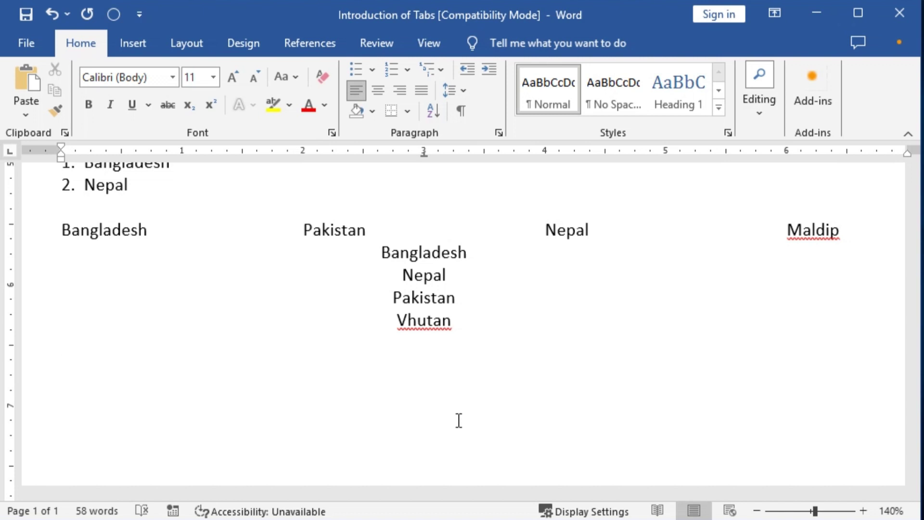
Insert a page break, then type the Name, Father's Name, Address and Religion lines with the person's details
key("ctrl+Return")
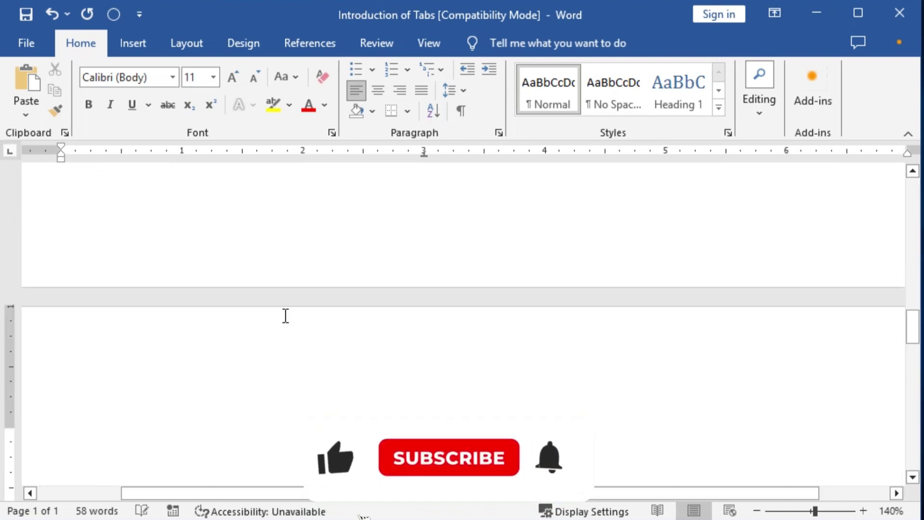
scroll(295, 326, "down", 3)
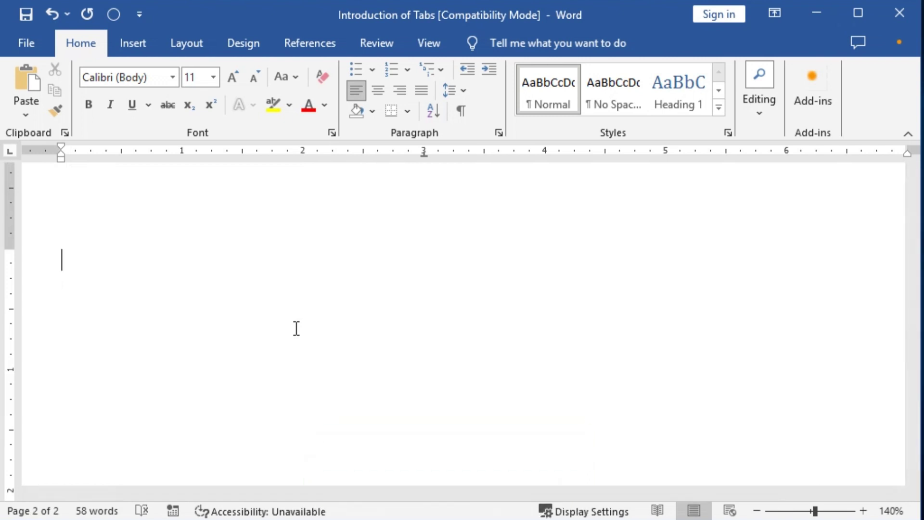
type("Name")
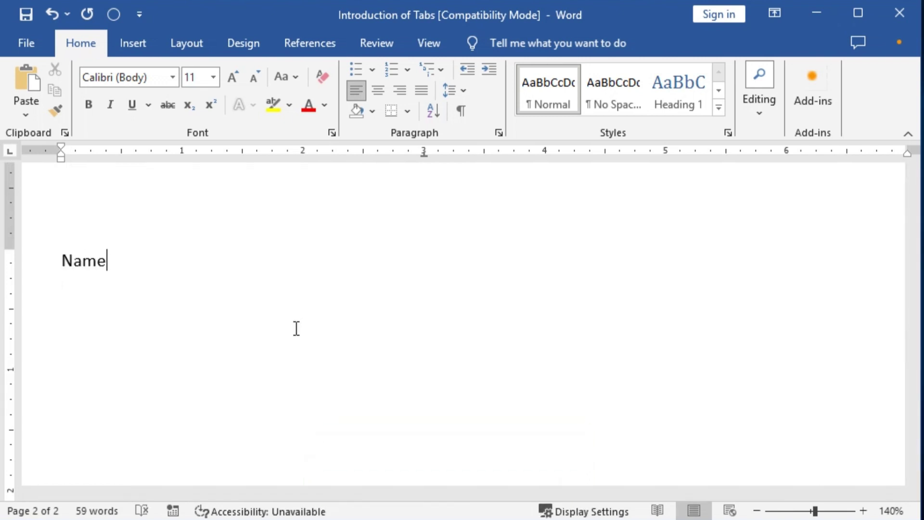
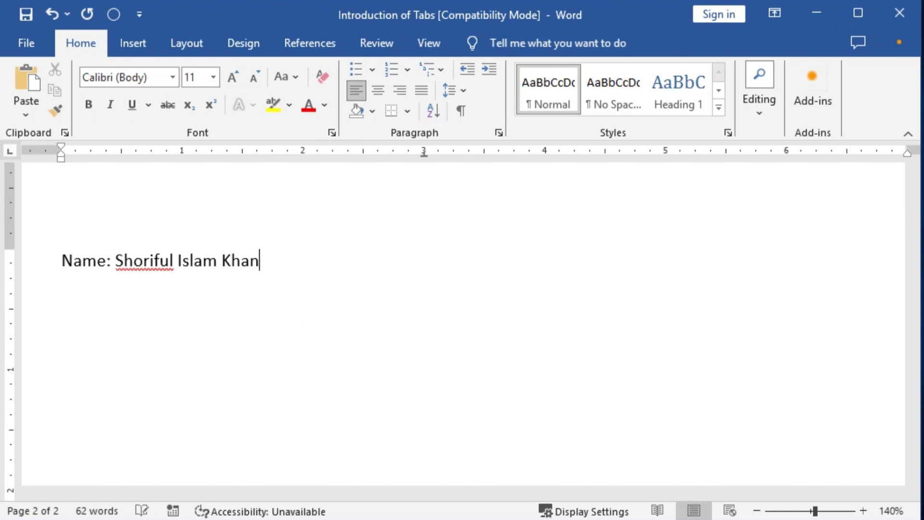
key("Return")
type("Father")
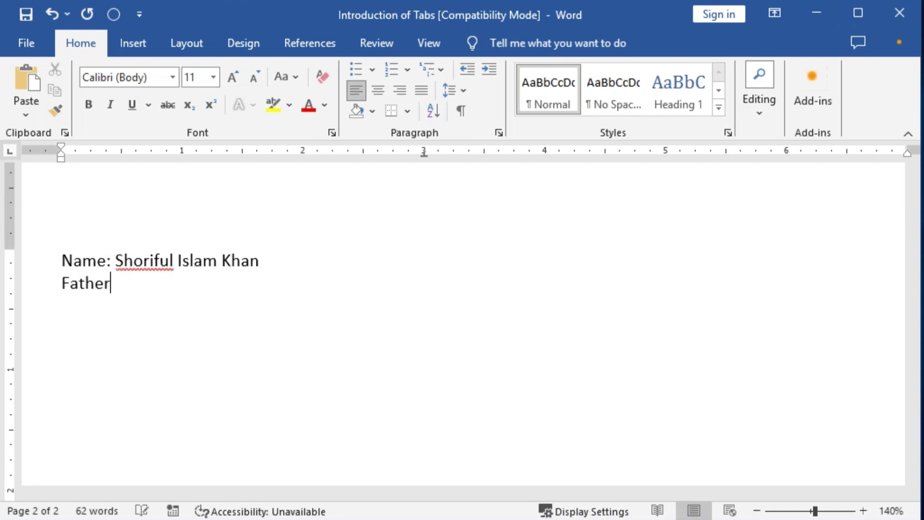
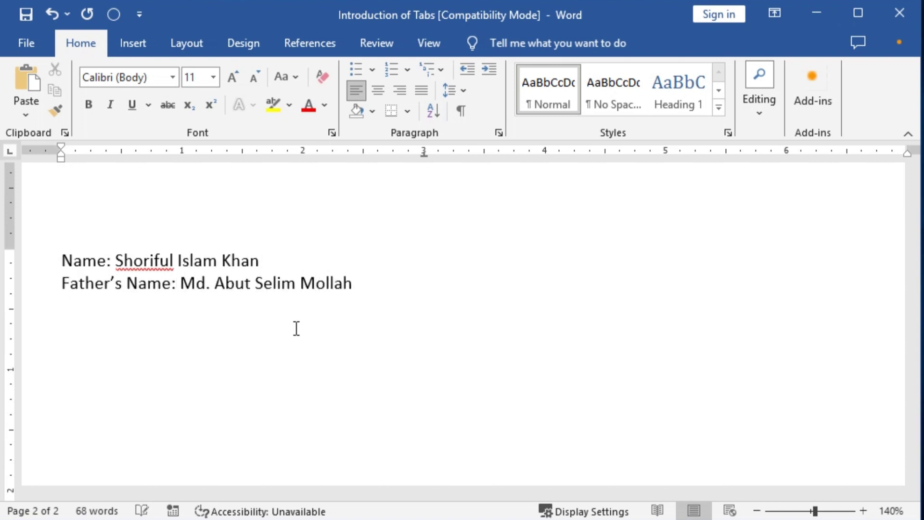
key("Return")
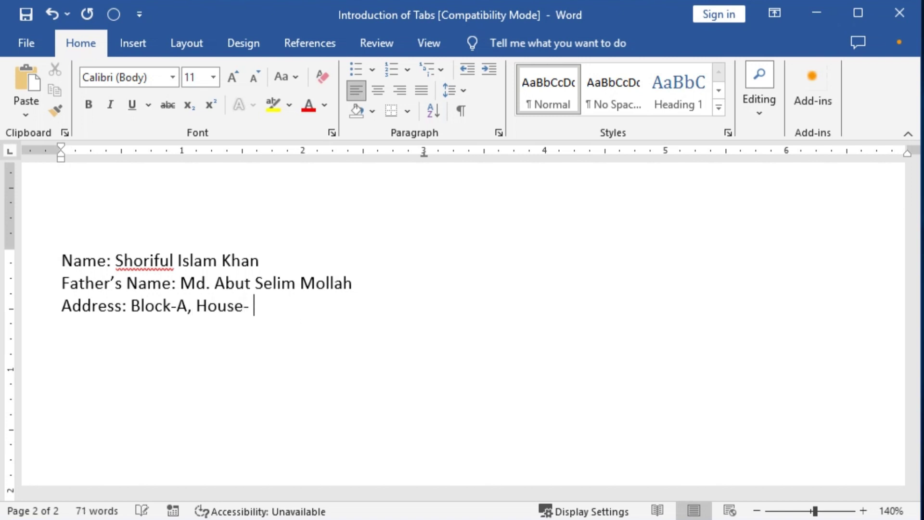
key("Return")
type("Religion: Islam")
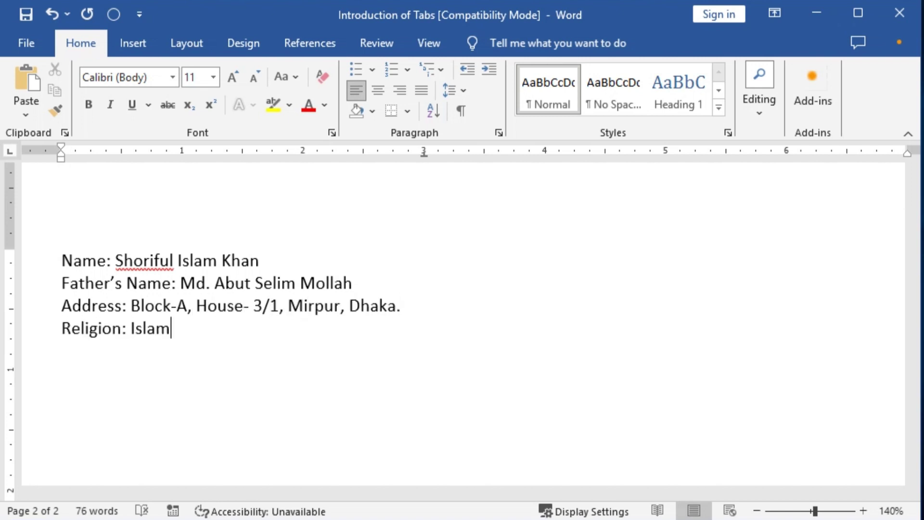
type(".")
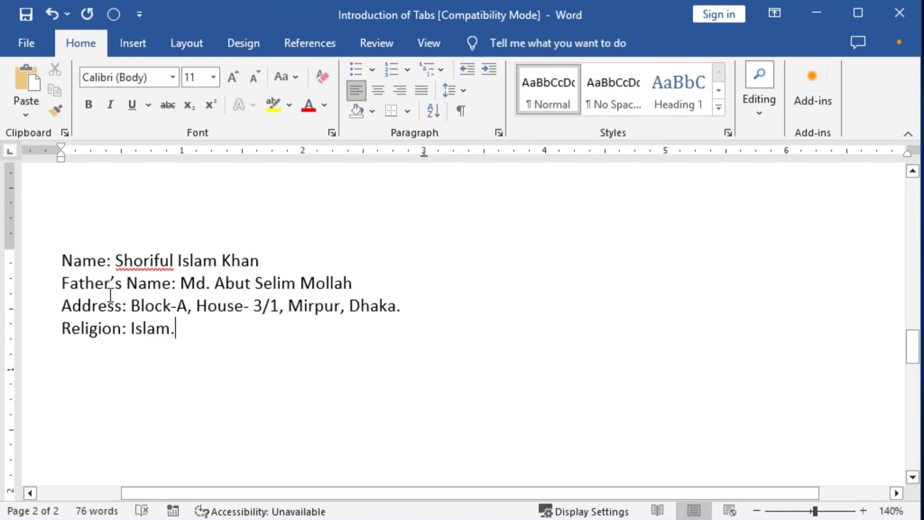
Set 1.5 line spacing on the four personal-info lines
left_click(109, 264)
left_click_drag(116, 261, 148, 345)
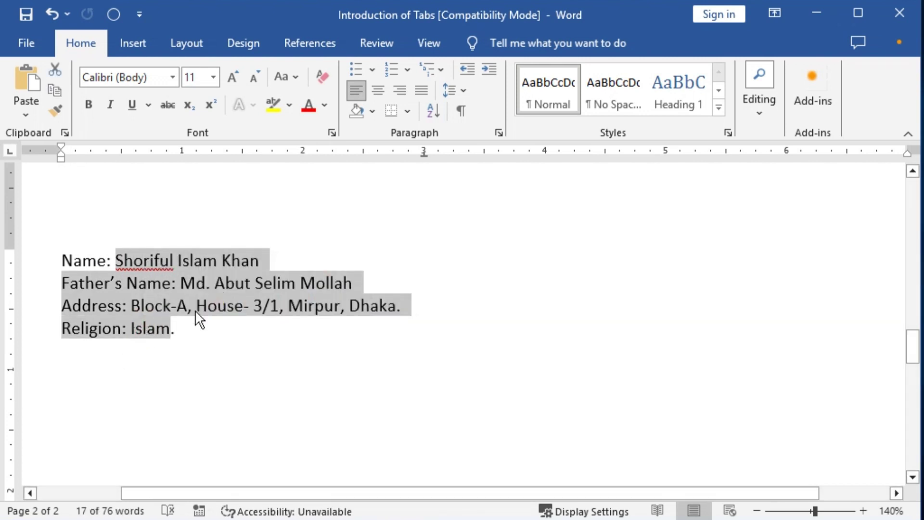
key("ctrl+2")
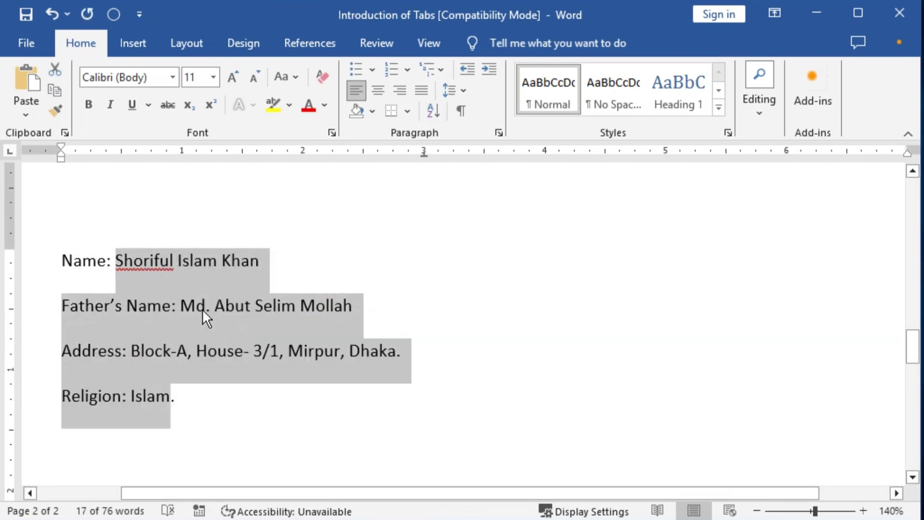
key("ctrl+5")
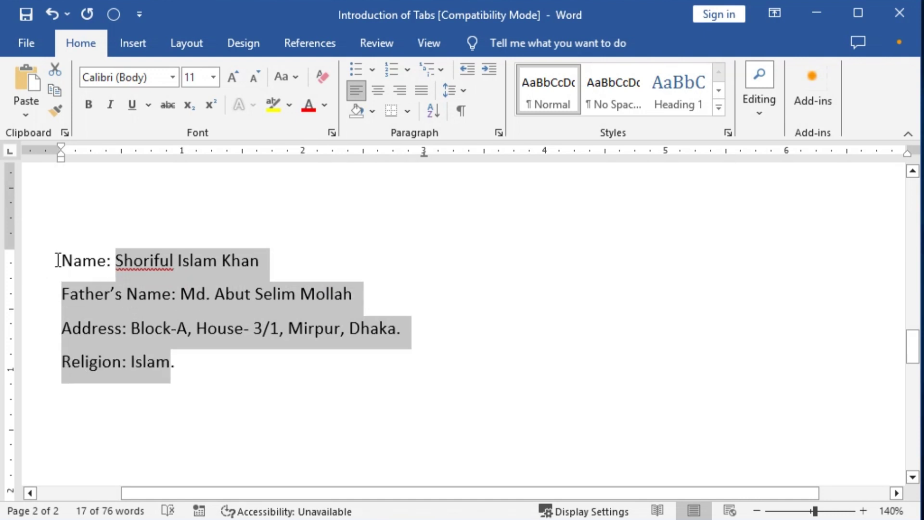
Set the four personal-info lines to 13-point font size
left_click_drag(58, 260, 186, 353)
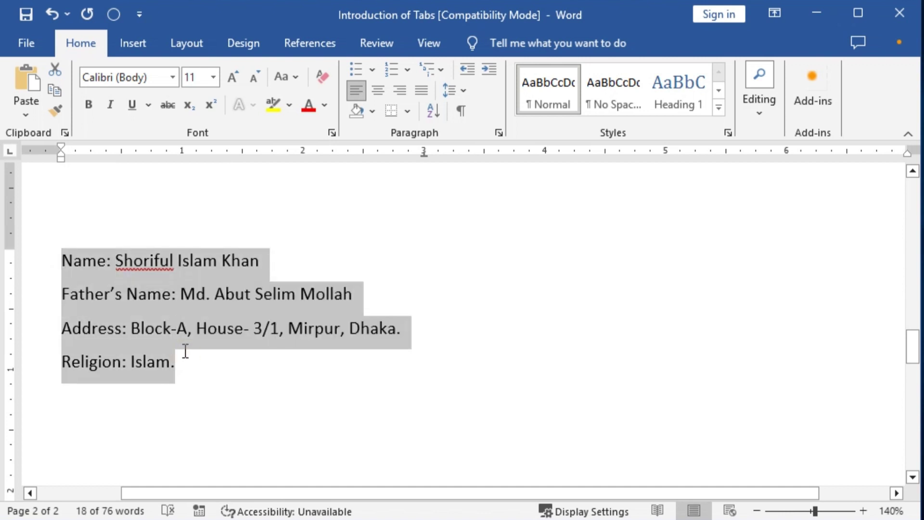
key("ctrl+bracketright")
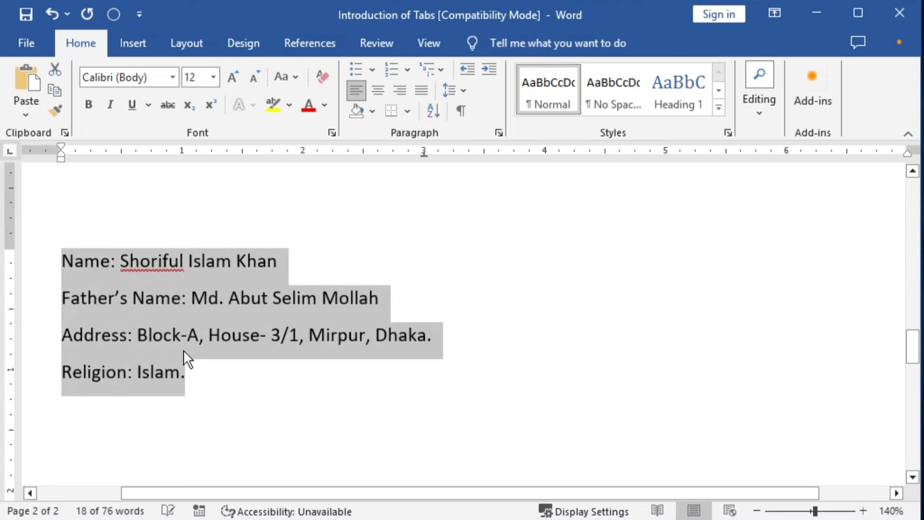
key("ctrl+bracketright")
key("ctrl+bracketright")
key("ctrl+bracketright")
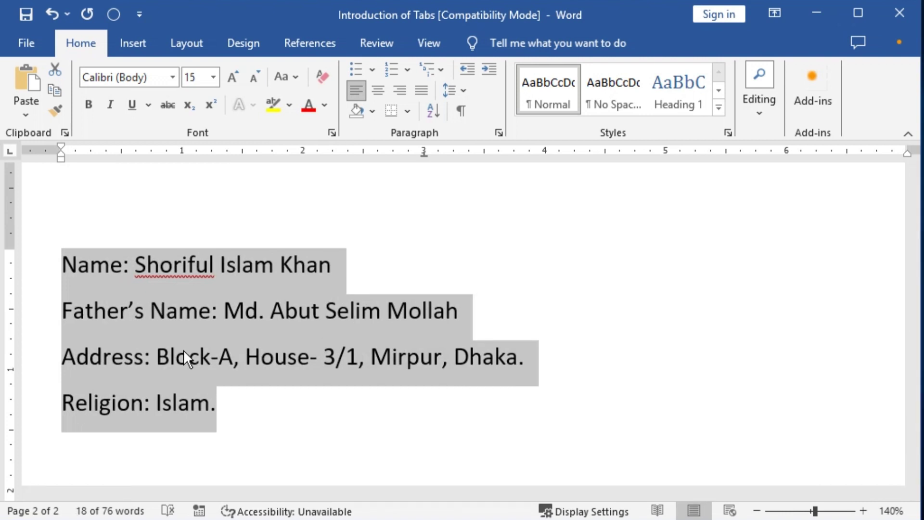
key("ctrl+bracketleft")
key("ctrl+bracketleft")
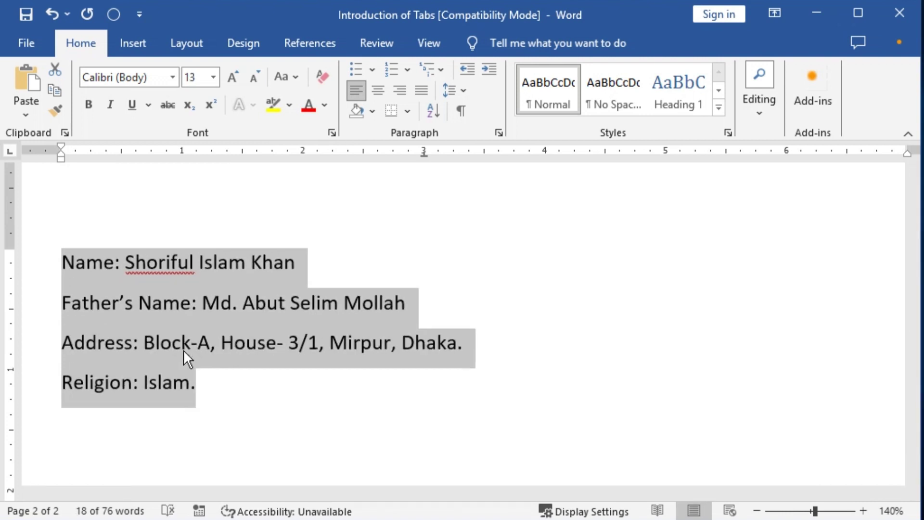
Insert a tab before the colon after Name, then delete it again
left_click(117, 264)
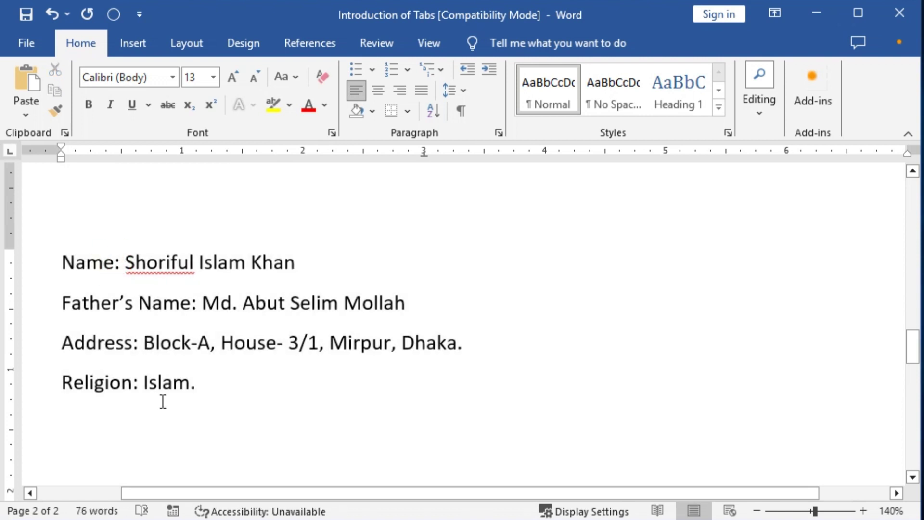
key("Left")
key("Tab")
key("Tab")
key("Tab")
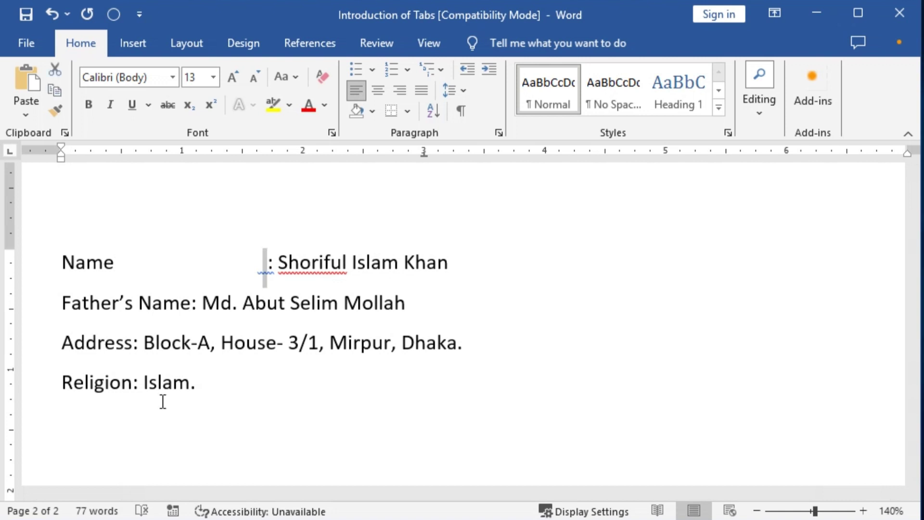
key("shift+Home")
key("shift+Right")
key("shift+Right")
key("shift+Right")
key("shift+Right")
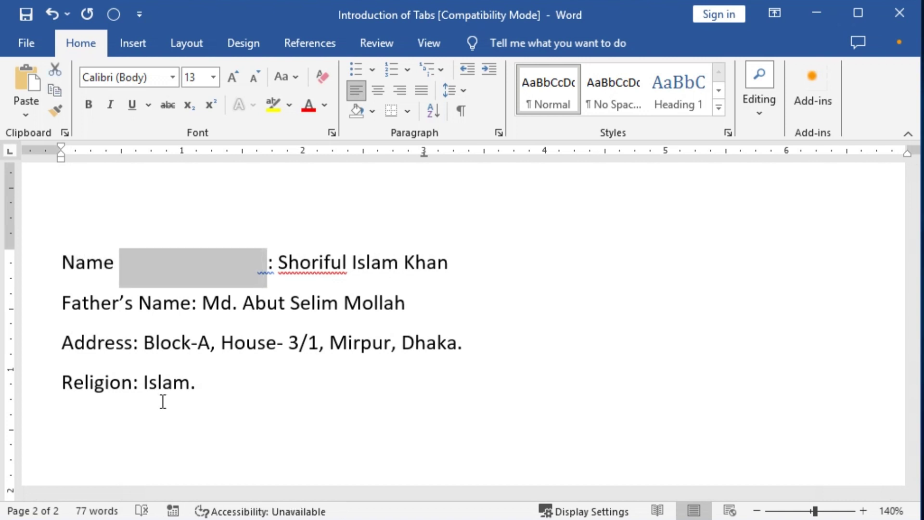
key("Delete")
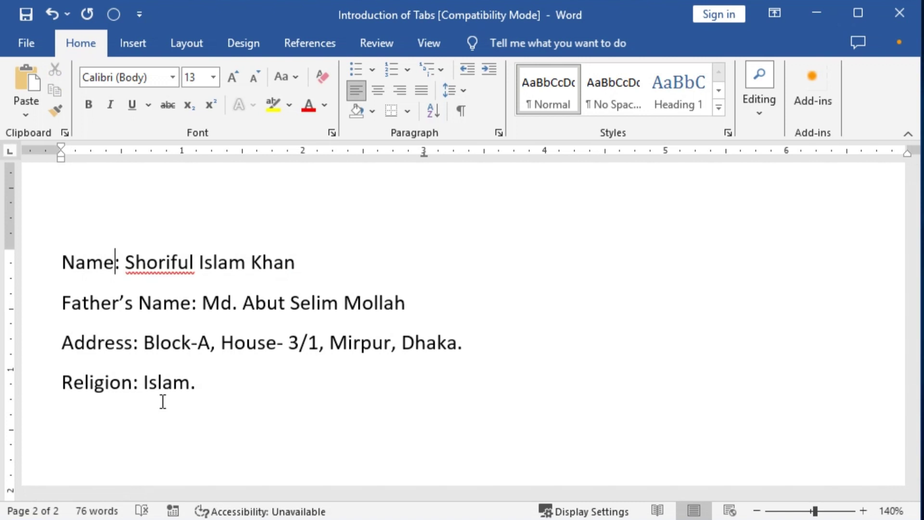
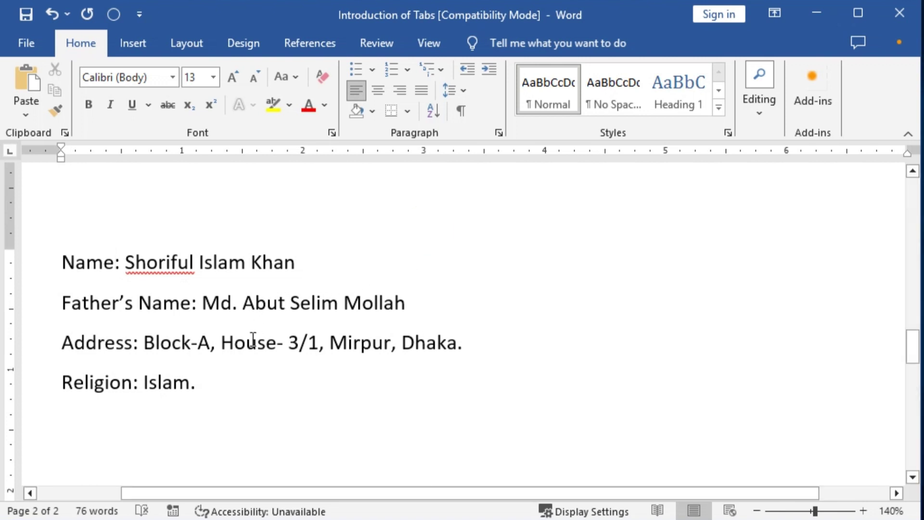
Clear all existing tab stops from the four personal-detail lines, then reselect them
left_click(212, 378, "shift")
key("shift+Right")
key("shift+Right")
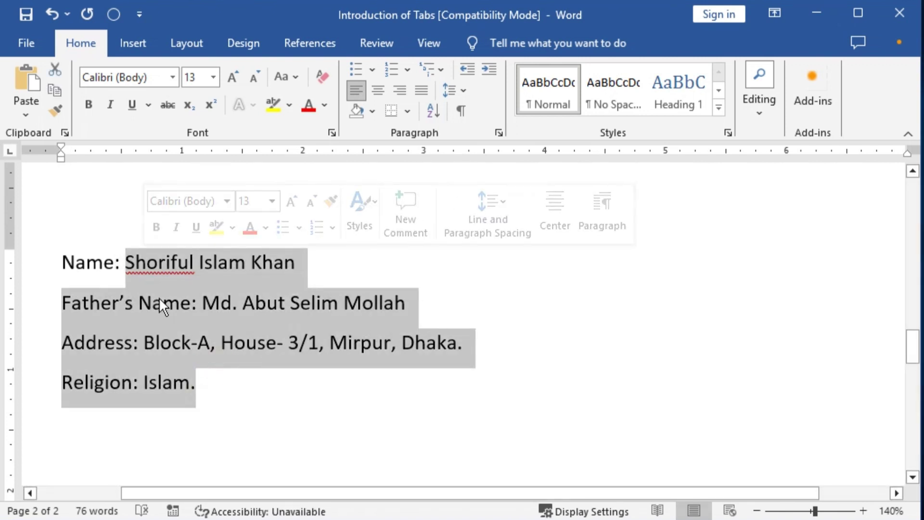
left_click(119, 16)
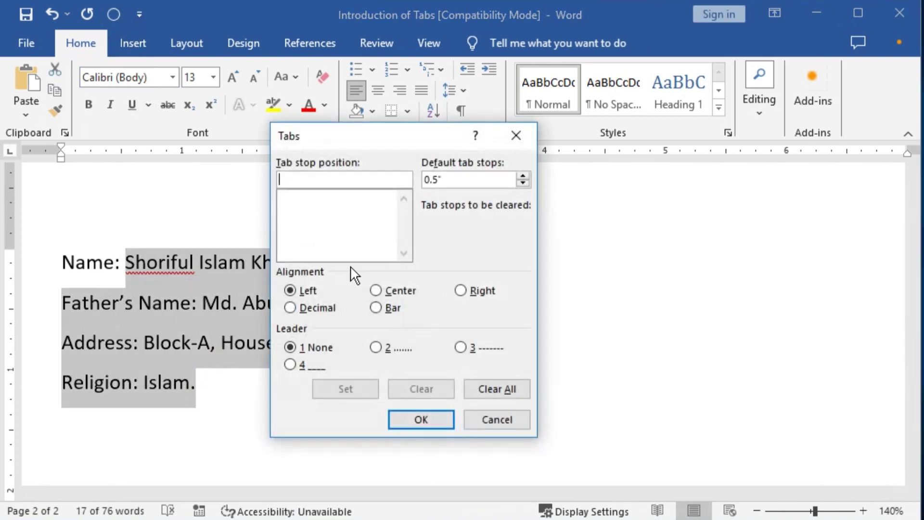
left_click(492, 390)
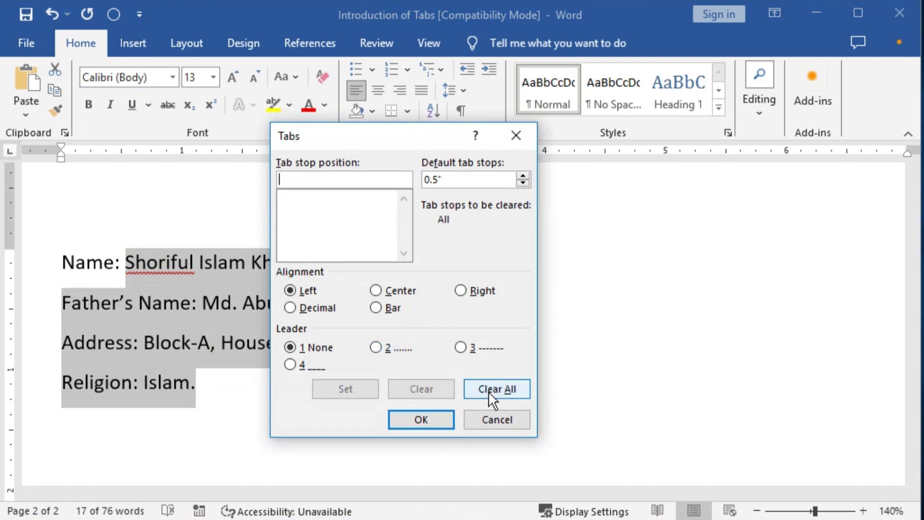
left_click(431, 419)
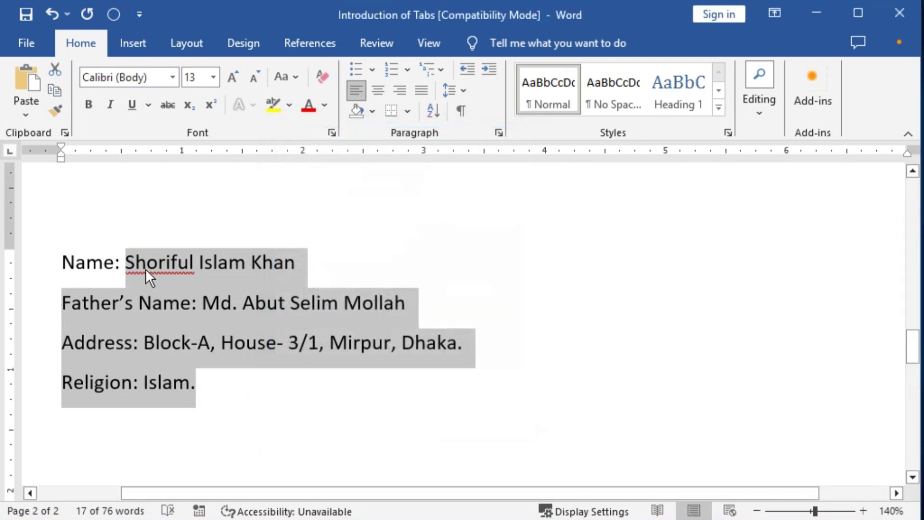
left_click(119, 263)
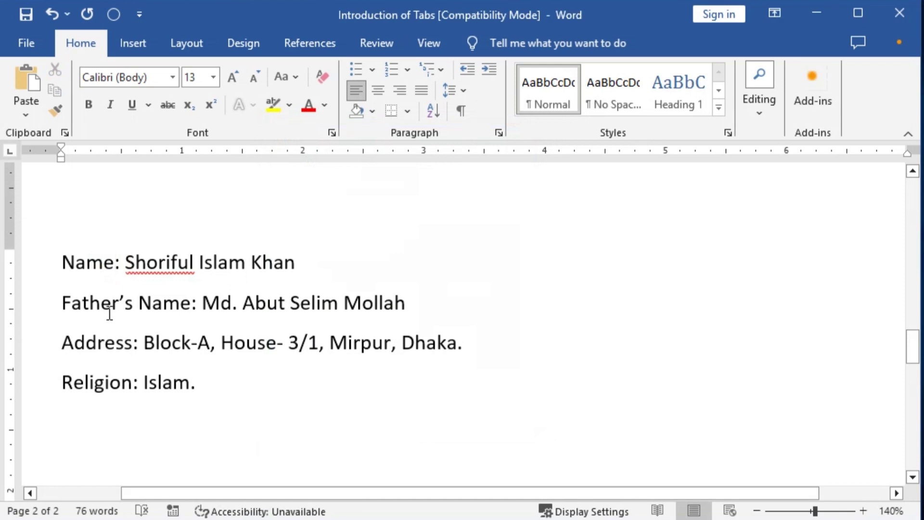
key("Tab")
key("Tab")
key("Tab")
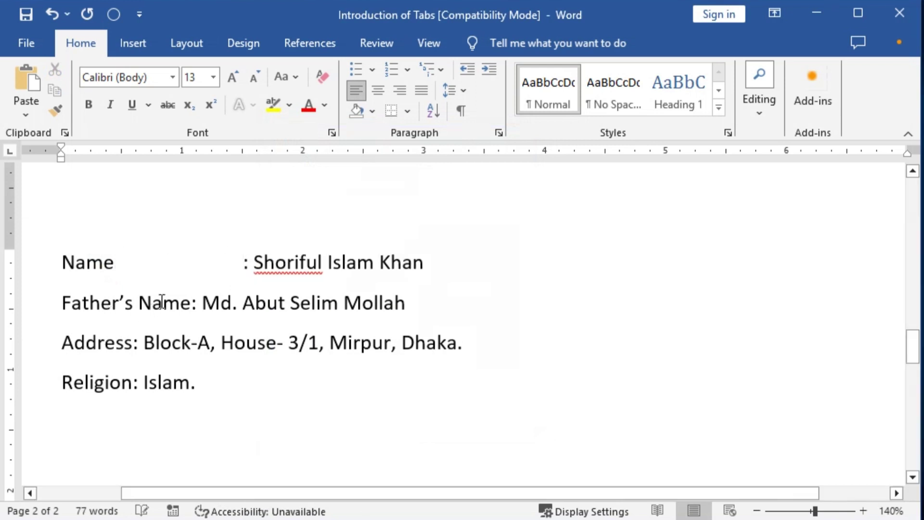
key("BackSpace")
key("BackSpace")
key("BackSpace")
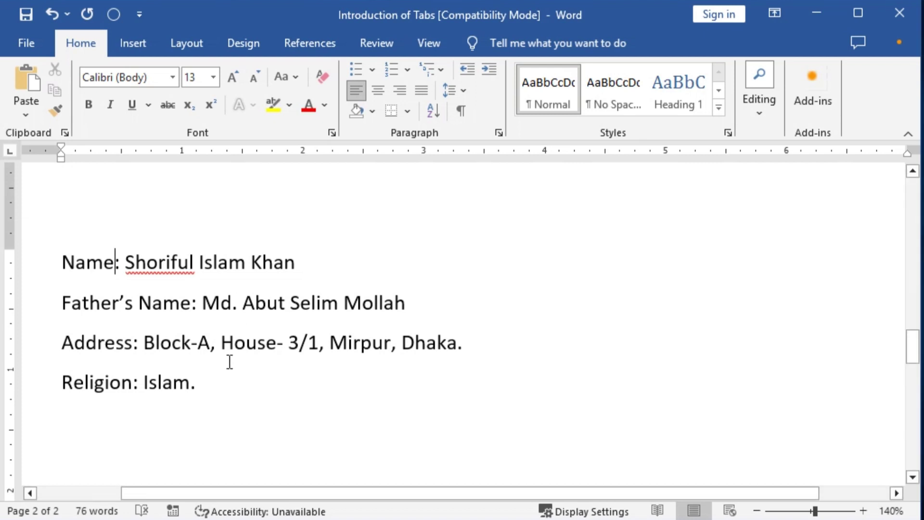
left_click(191, 382, "shift")
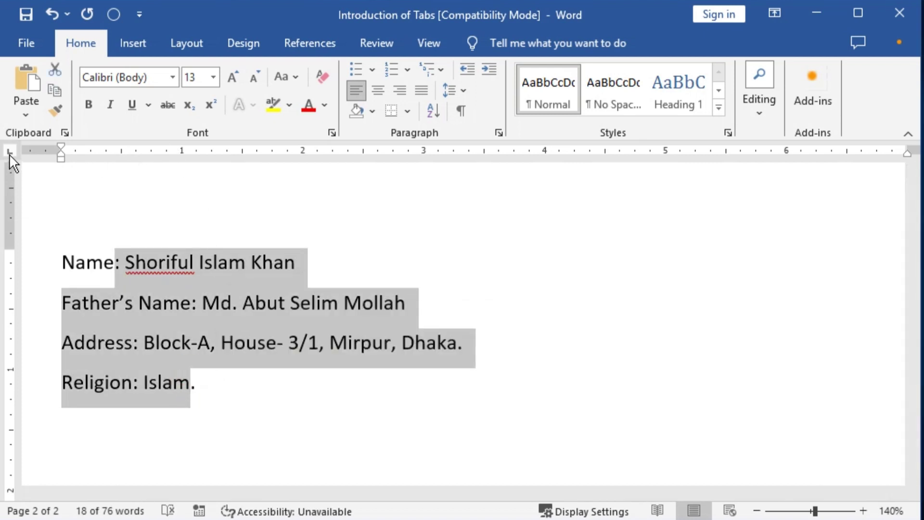
Add a left tab stop at about 1.6" and align the Name and Father's Name colons
left_click(242, 152)
mouse_move(242, 152)
left_mouse_down()
mouse_move(206, 154)
mouse_move(253, 154)
left_mouse_up()
left_click(116, 277)
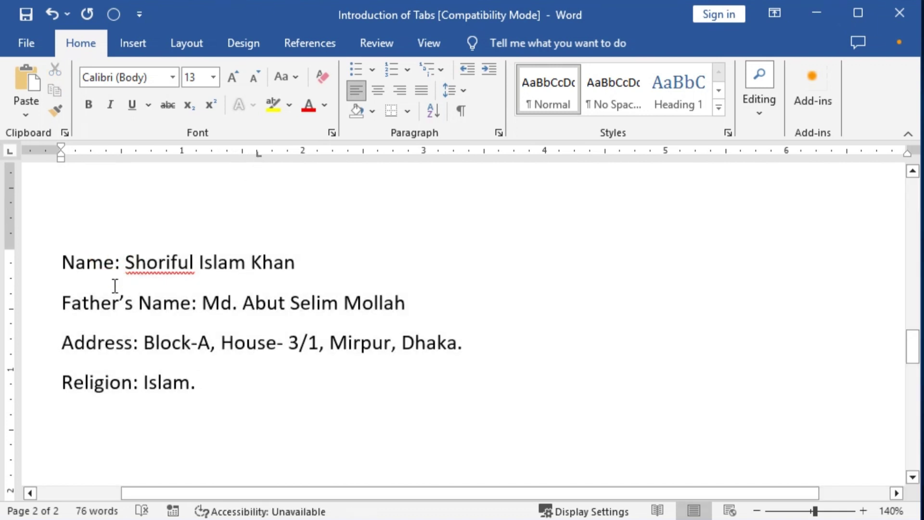
key("Tab")
left_click(112, 303)
key("Right")
key("Right")
key("Right")
key("Right")
key("Right")
key("Right")
key("Right")
key("Right")
key("Right")
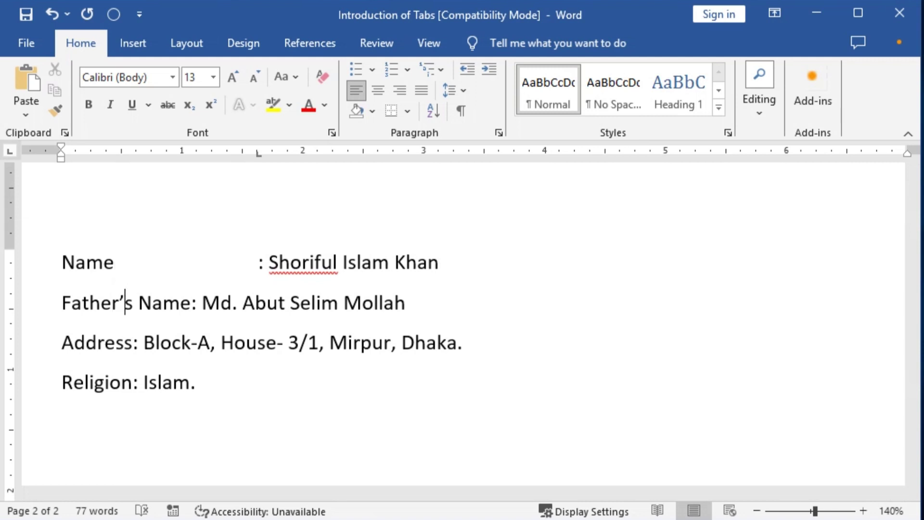
key("Tab")
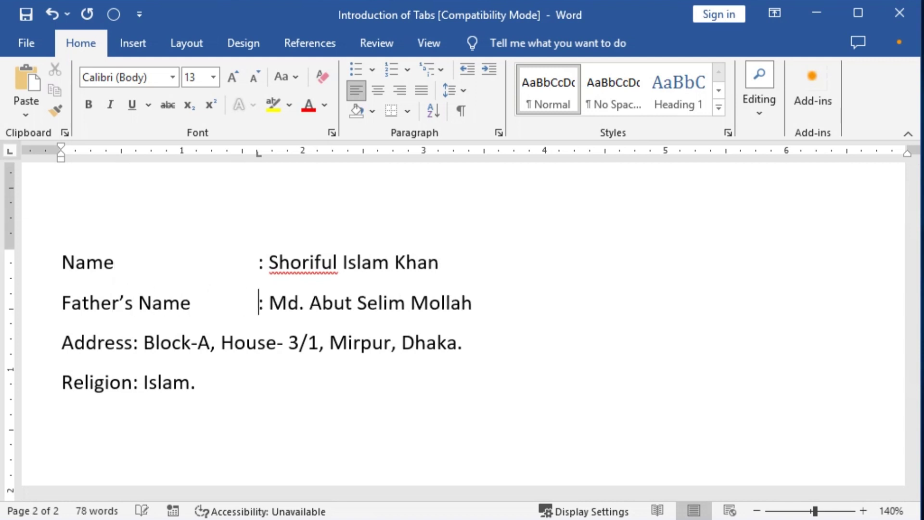
Align the Address and Religion colons at the tab stop and start a line below
key("Down")
key("Left")
key("Left")
key("Left")
key("Left")
key("Left")
key("Left")
key("Left")
key("Left")
key("Left")
key("Left")
key("Left")
key("Left")
key("Left")
key("Left")
key("Tab")
key("Left")
key("Down")
key("Tab")
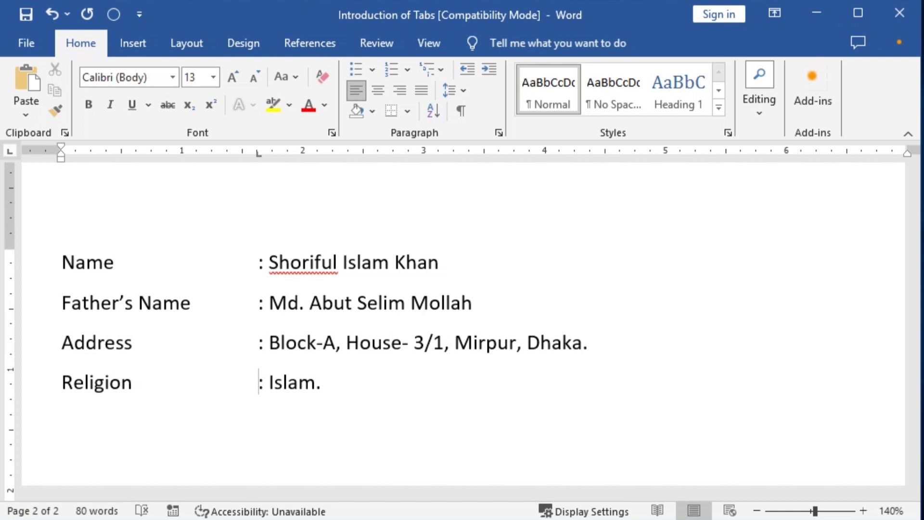
key("shift+Up")
key("shift+Up")
key("shift+Up")
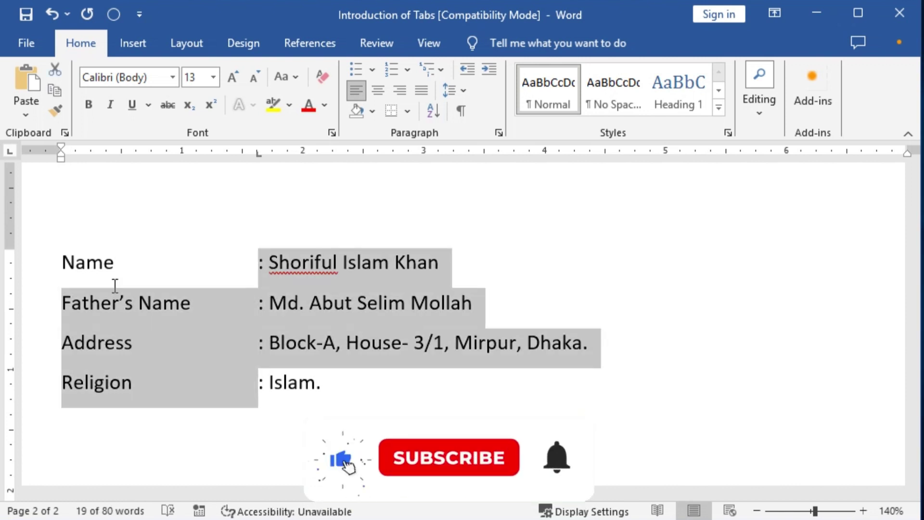
key("ctrl+End")
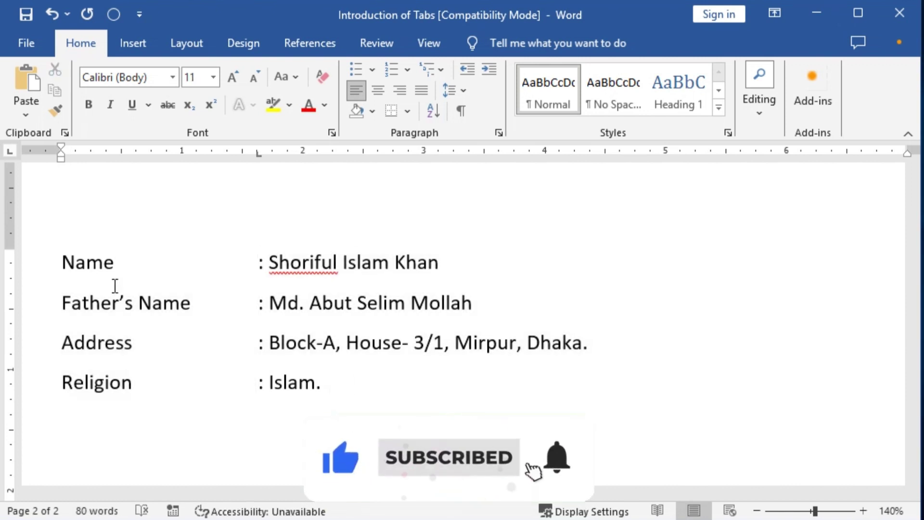
key("Return")
key("Return")
Insert a three-column, one-row table below the personal details
scroll(122, 288, "down", 2)
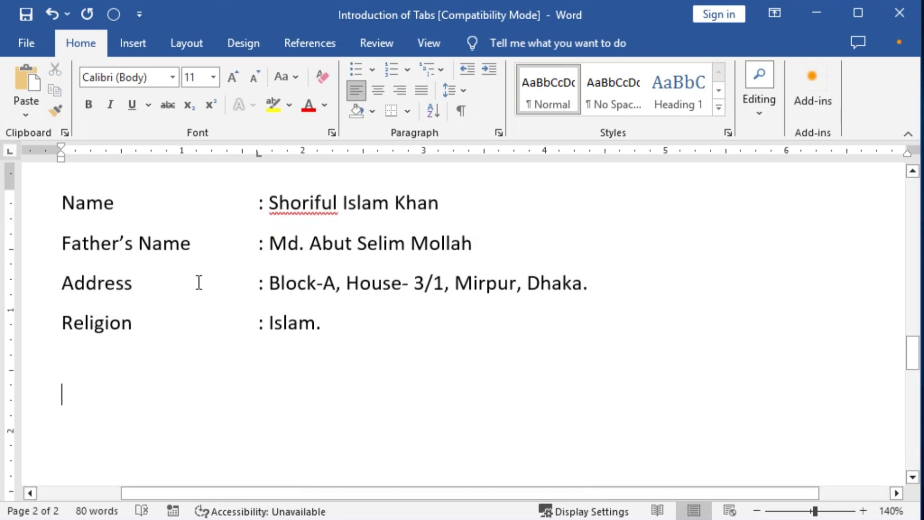
left_click(132, 42)
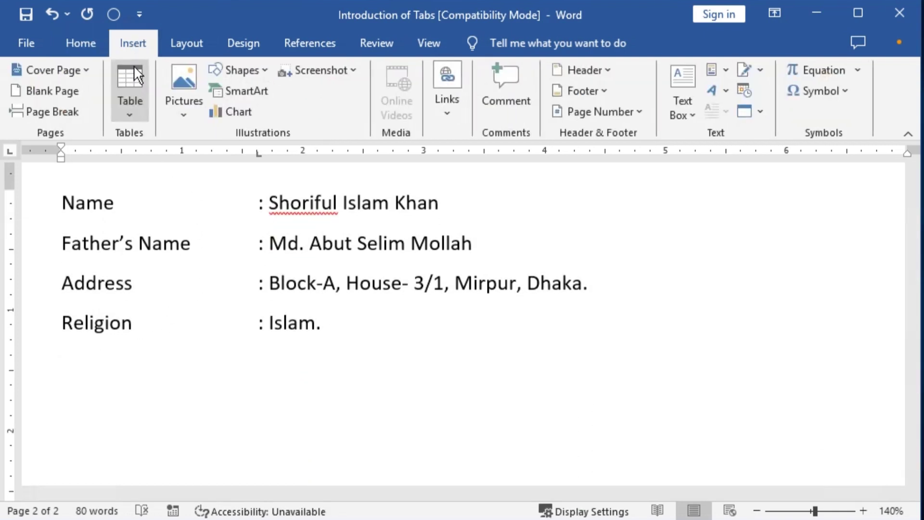
left_click(137, 111)
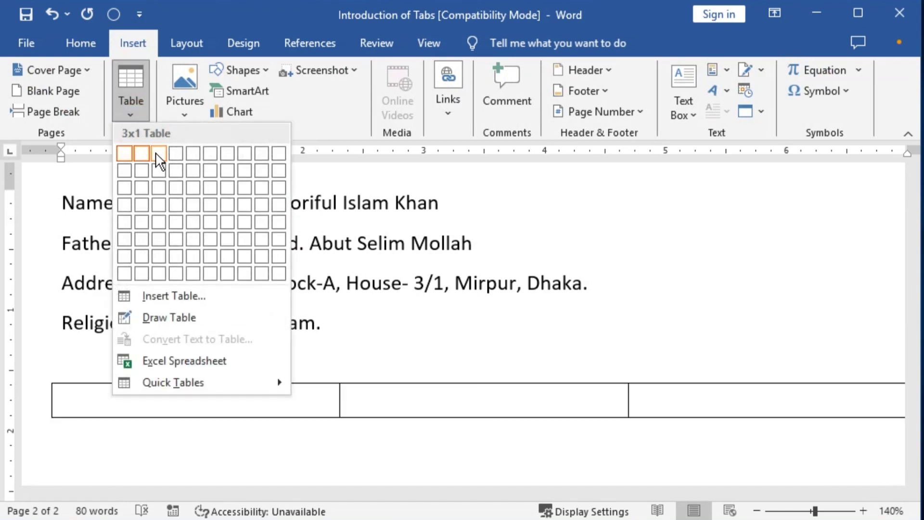
left_click(158, 153)
Type the headers SL. No., Name and Position into the three cells
scroll(483, 357, "down", 2, "ctrl")
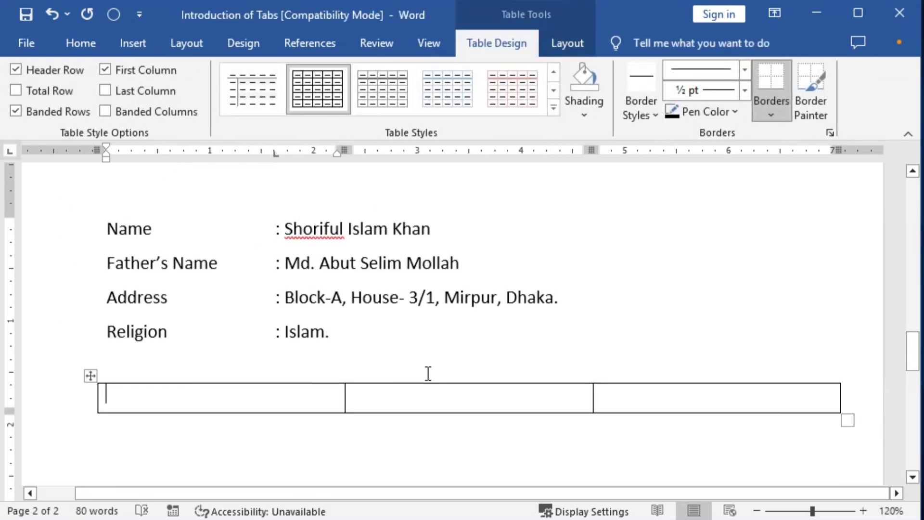
type("S")
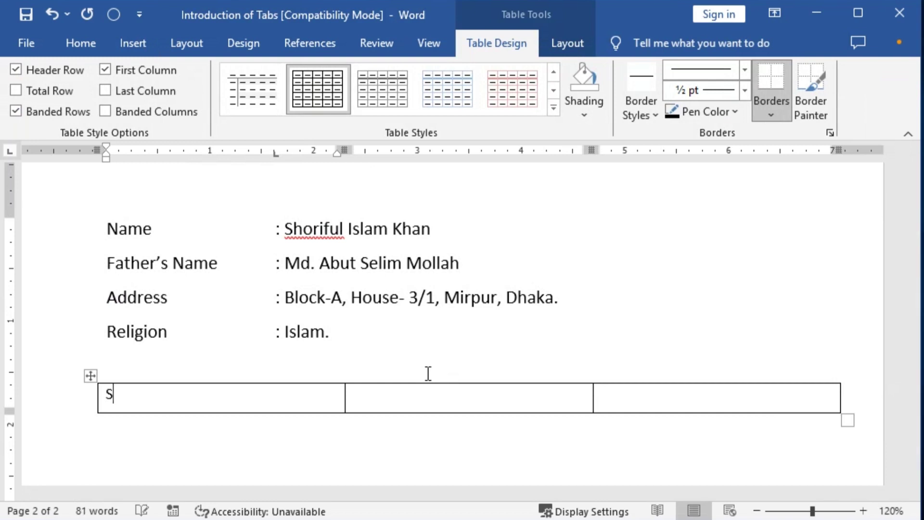
type("L. No.")
key("Tab")
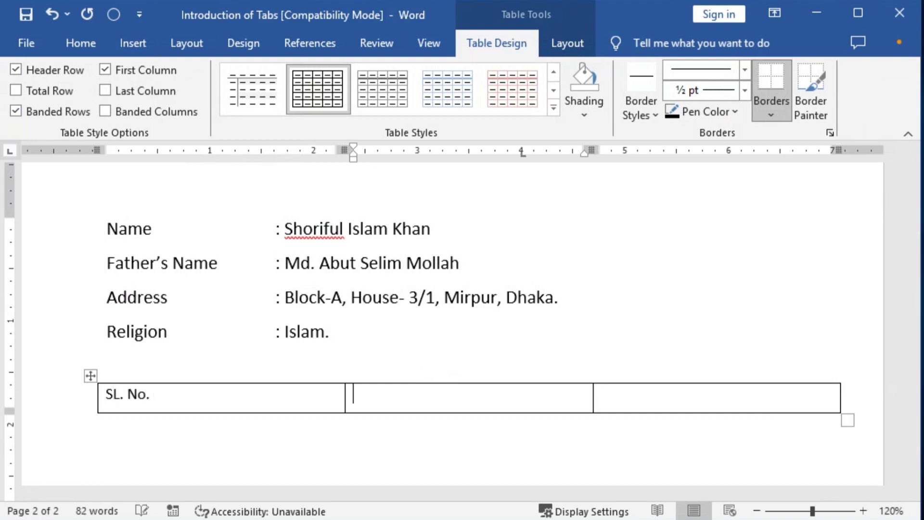
type("Name")
key("Tab")
type("P")
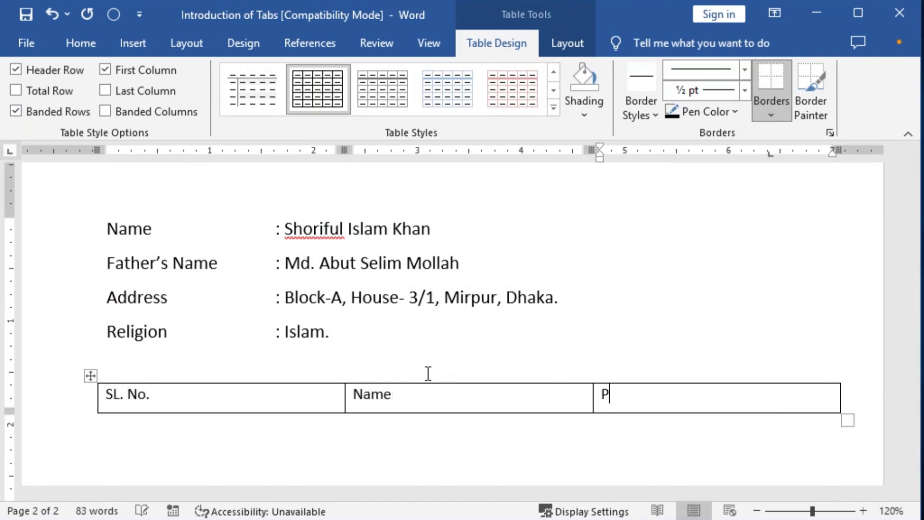
type("osition")
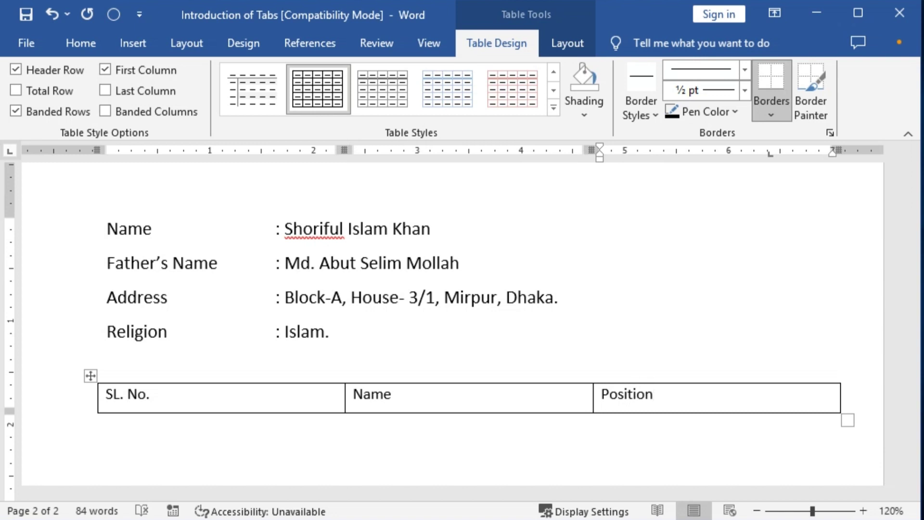
left_click(176, 393)
left_click(699, 400)
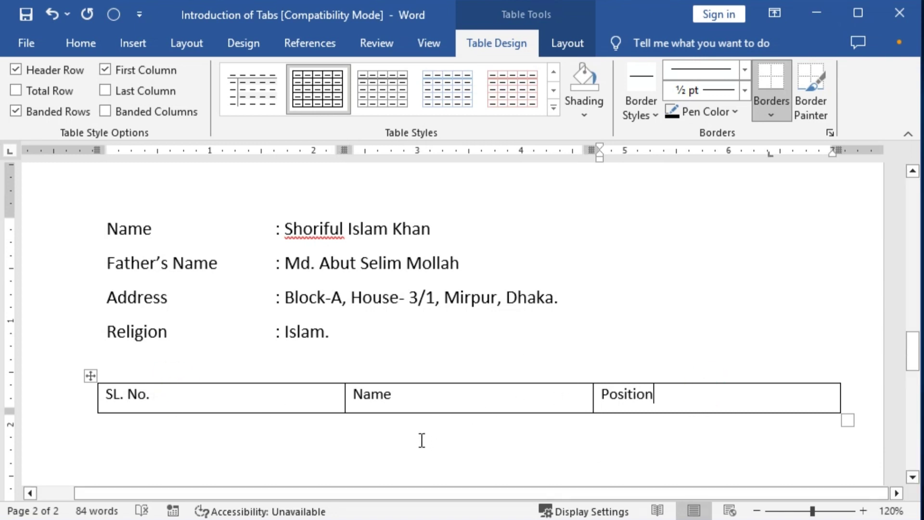
left_click(773, 396)
left_click(772, 396)
left_click(772, 395)
scroll(771, 396, "down", 3)
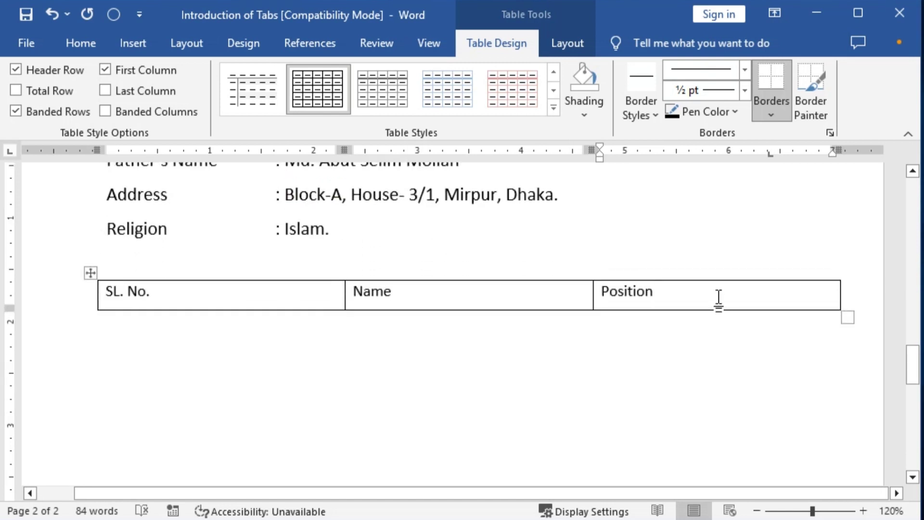
Add a new row below the table's header row
scroll(720, 292, "up", 2)
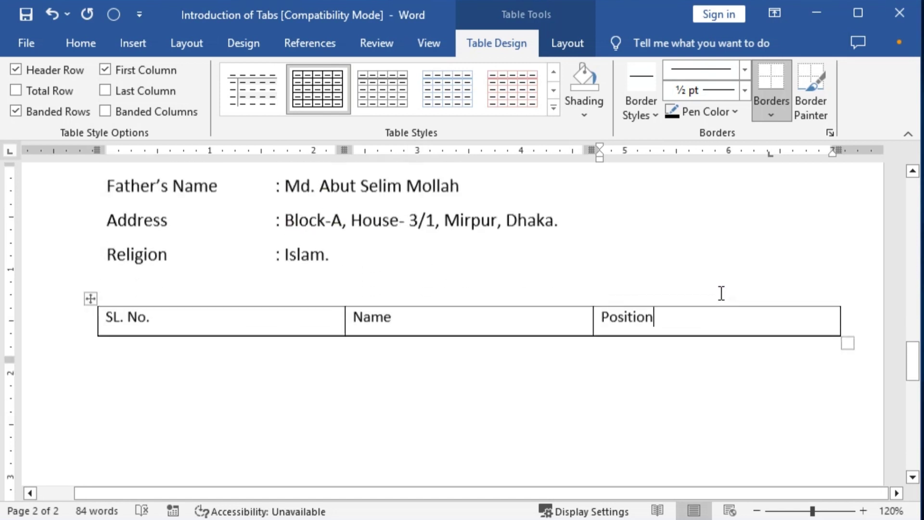
key("shift+F10")
mouse_move(726, 182)
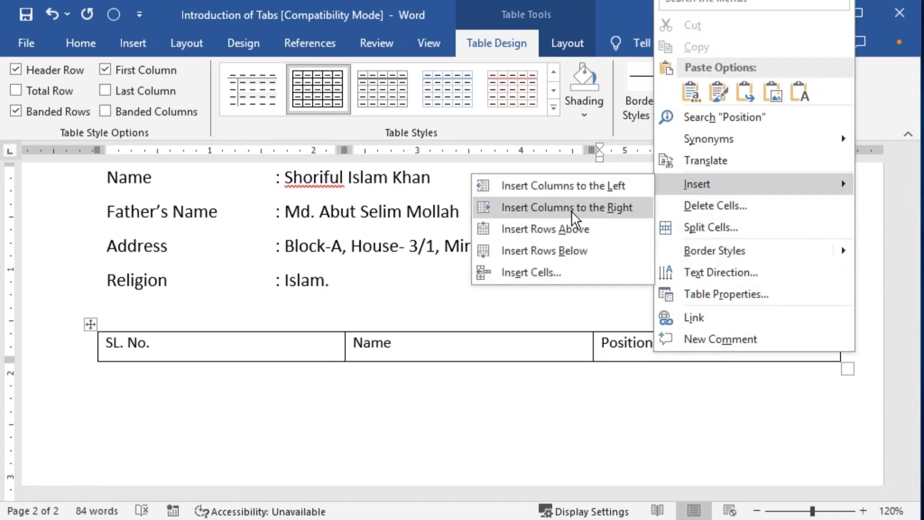
left_click(581, 250)
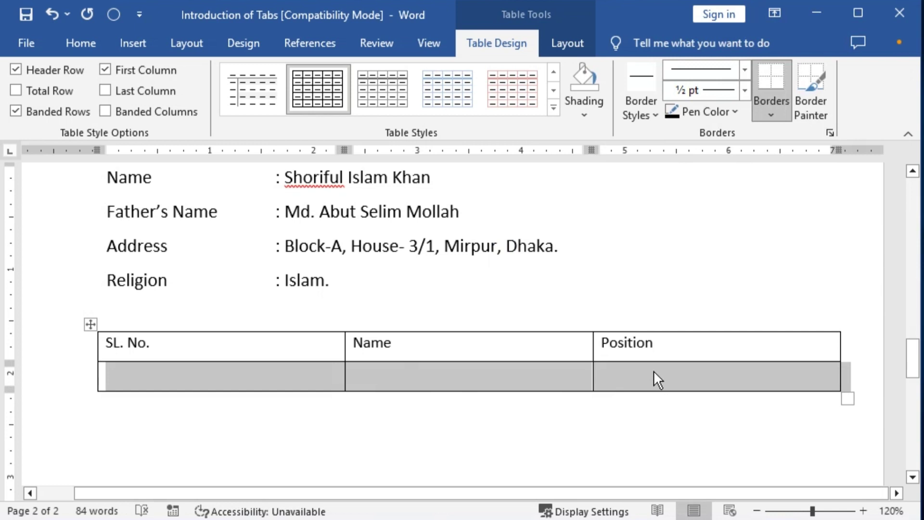
key("ctrl+z")
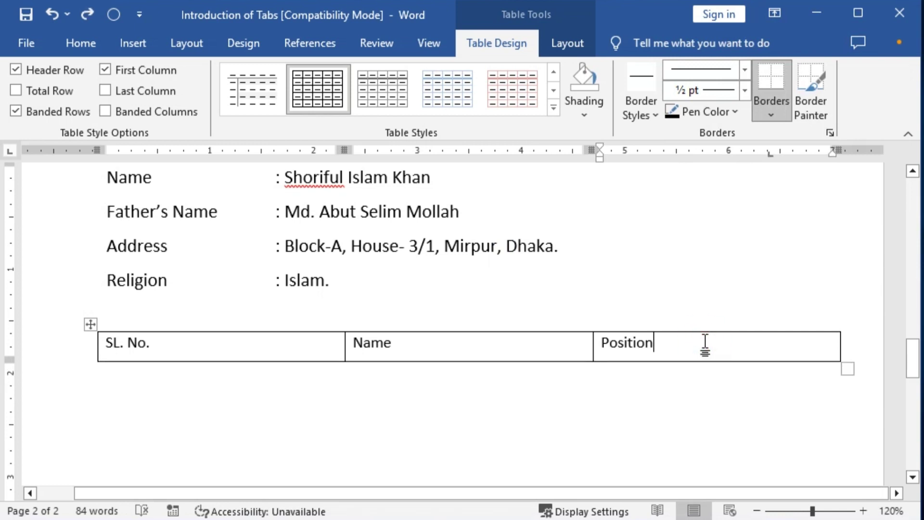
key("Tab")
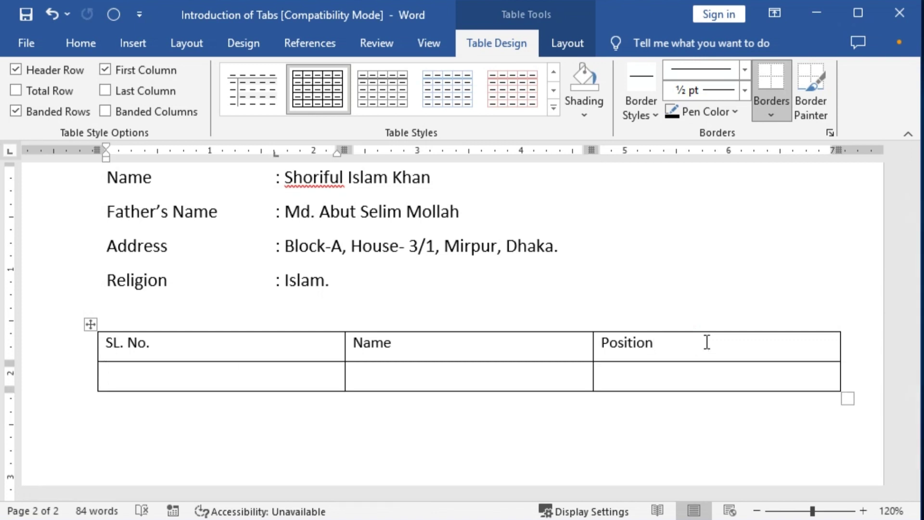
Fill the first row with 1., the person's name and CEO, then add another row
type("1.")
left_click(353, 373)
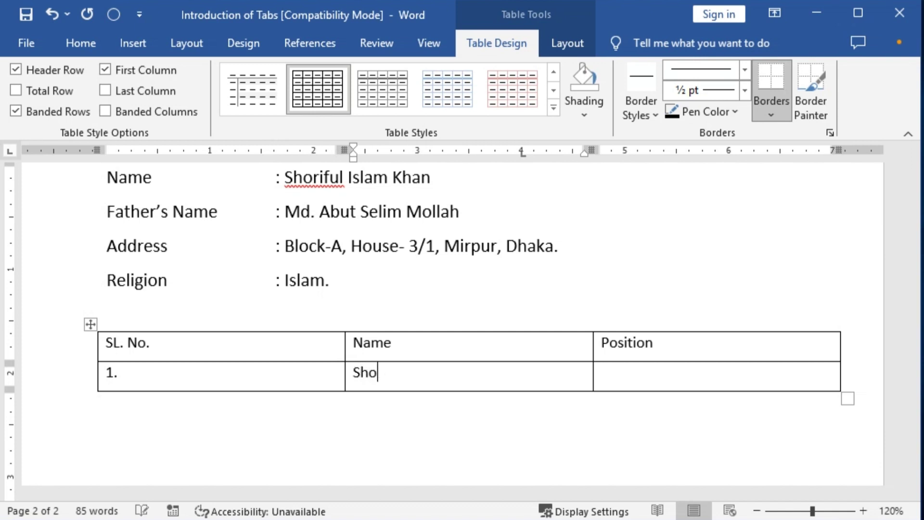
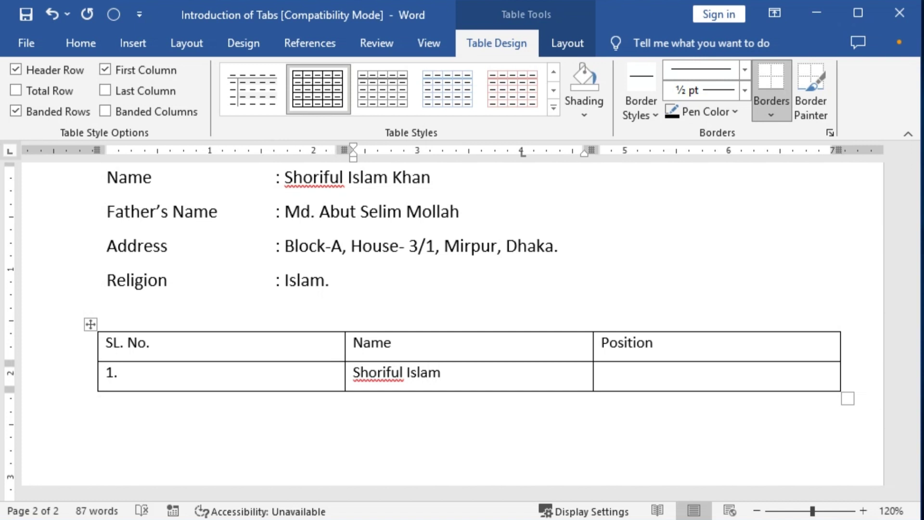
left_click(601, 373)
type("CEO")
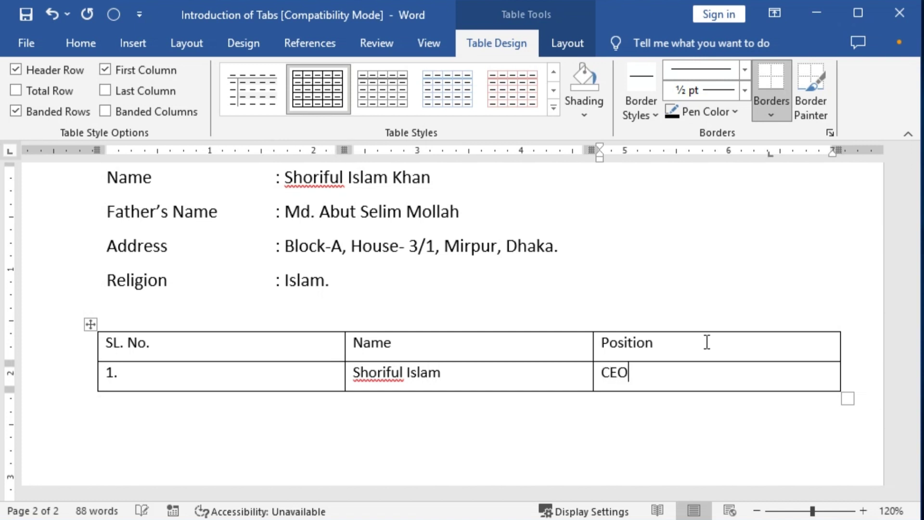
key("Tab")
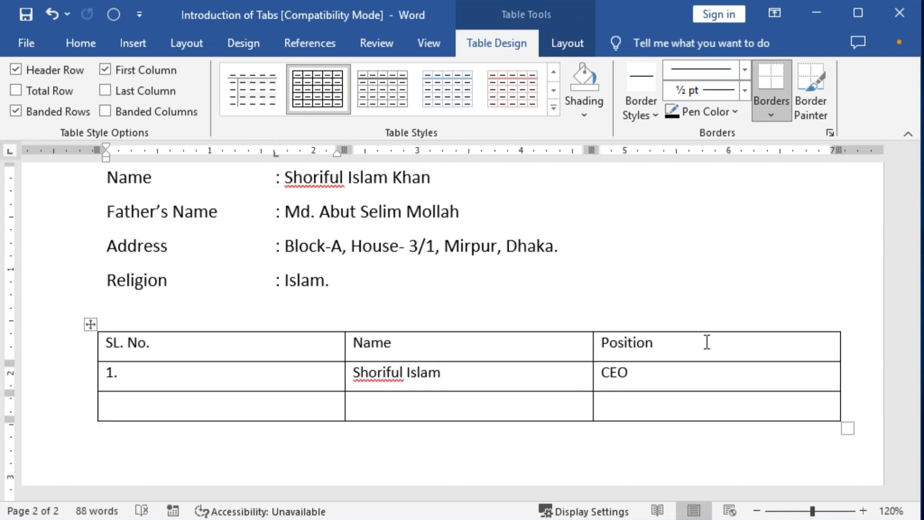
Fill the second row with 2., the person's name and MD, then add an empty row
type("2. Iftekhar")
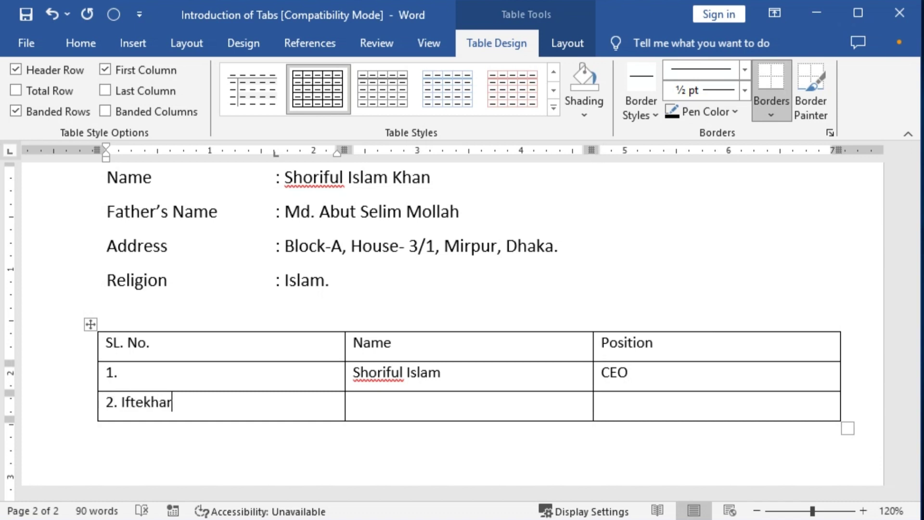
key("BackSpace")
key("BackSpace")
key("BackSpace")
key("BackSpace")
key("BackSpace")
key("BackSpace")
key("BackSpace")
key("BackSpace")
key("Tab")
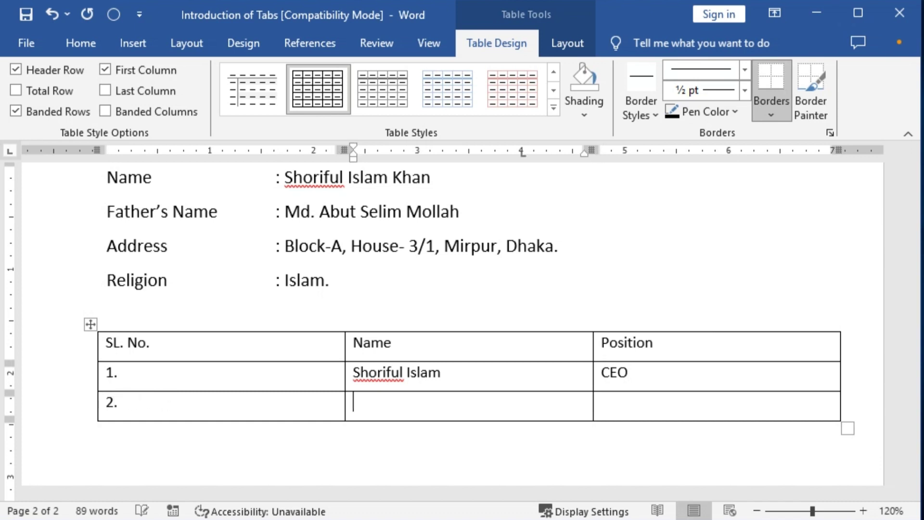
type("Iftekhar")
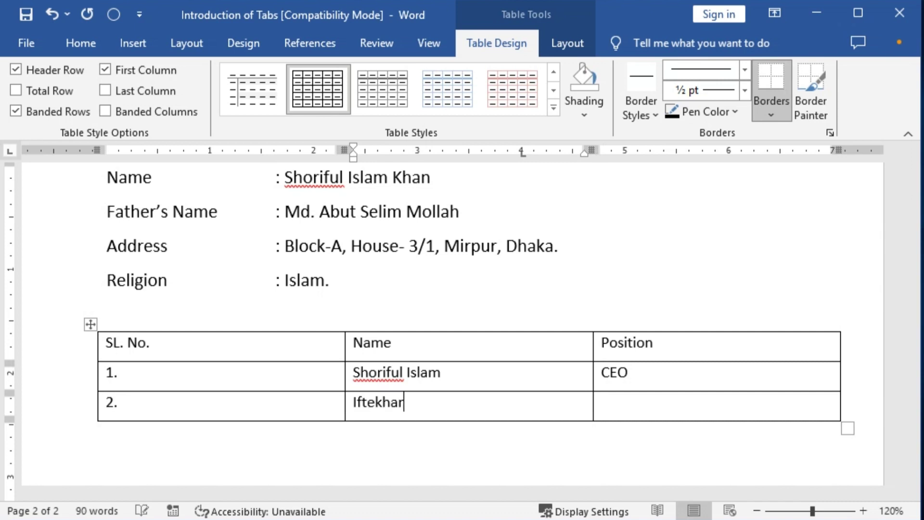
key("Tab")
type("MD")
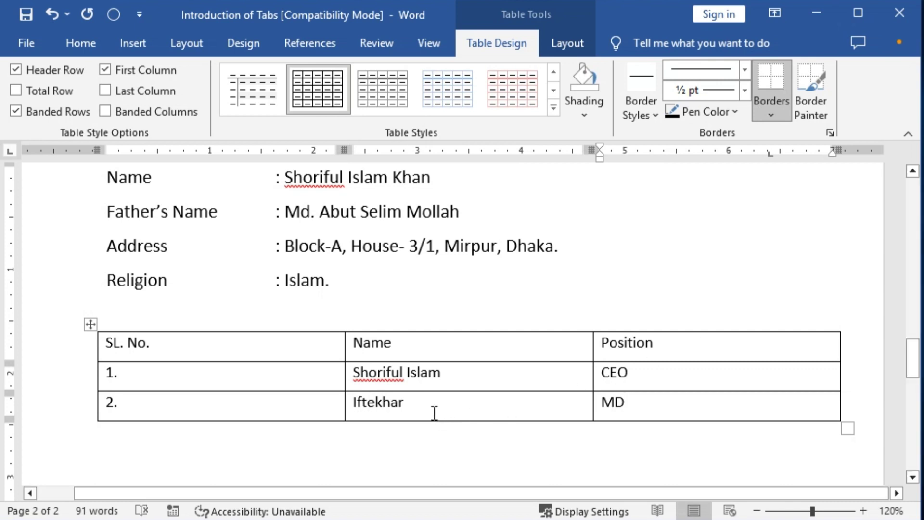
key("Tab")
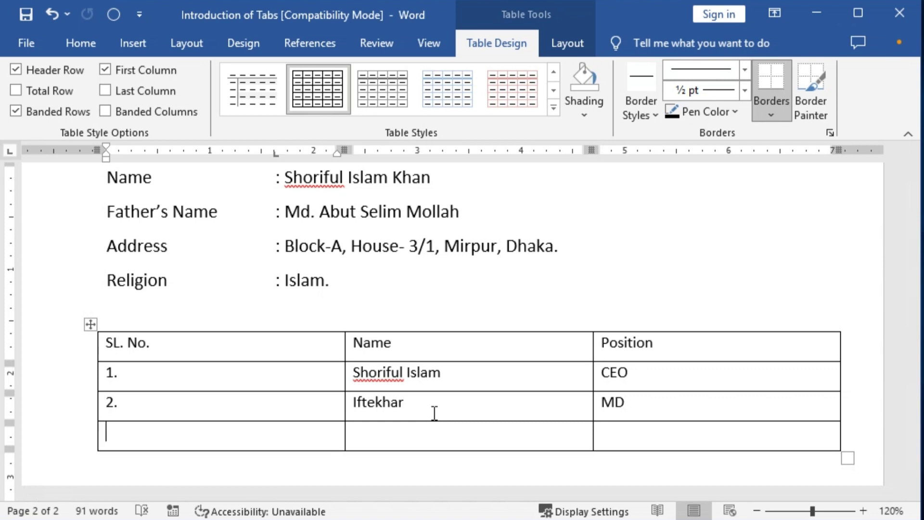
Move through the empty row's cells and back up into the first entry's name
key("Tab")
key("Tab")
key("shift+Tab")
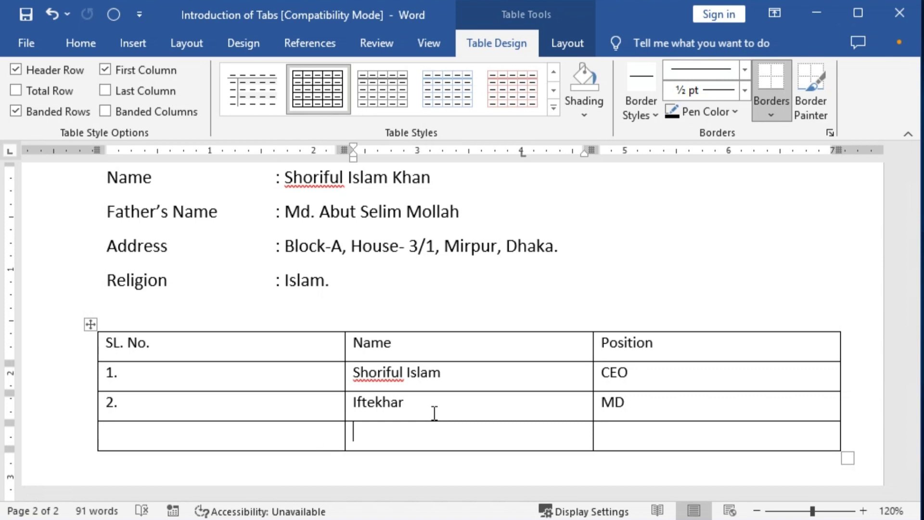
key("shift+Tab")
key("Tab")
key("Tab")
key("shift+Tab")
key("Tab")
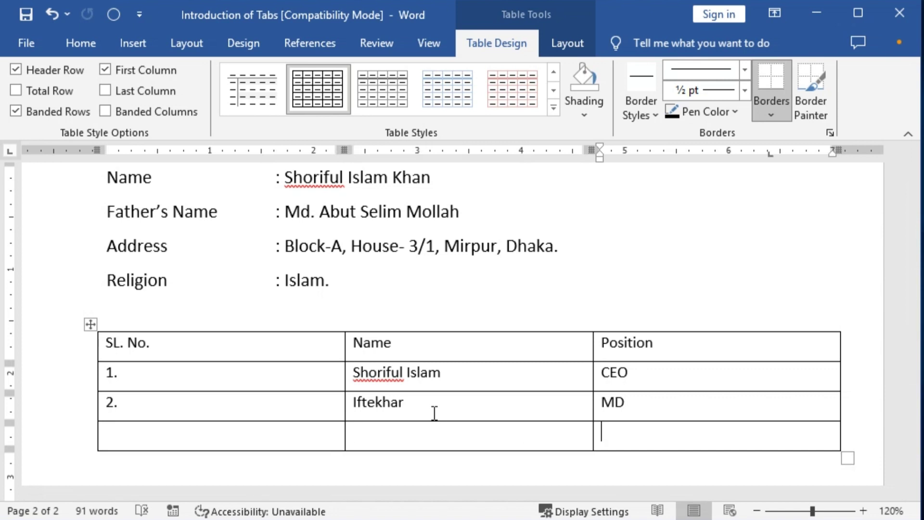
key("shift+Tab")
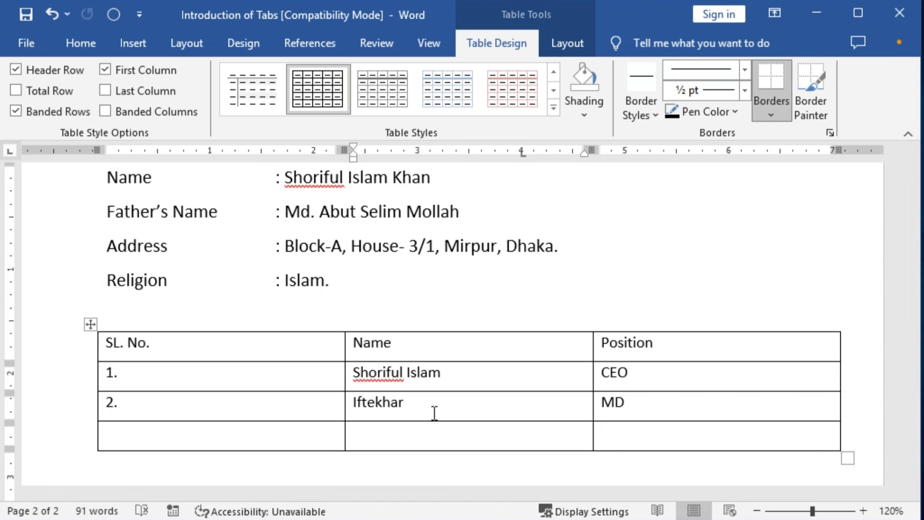
key("Up")
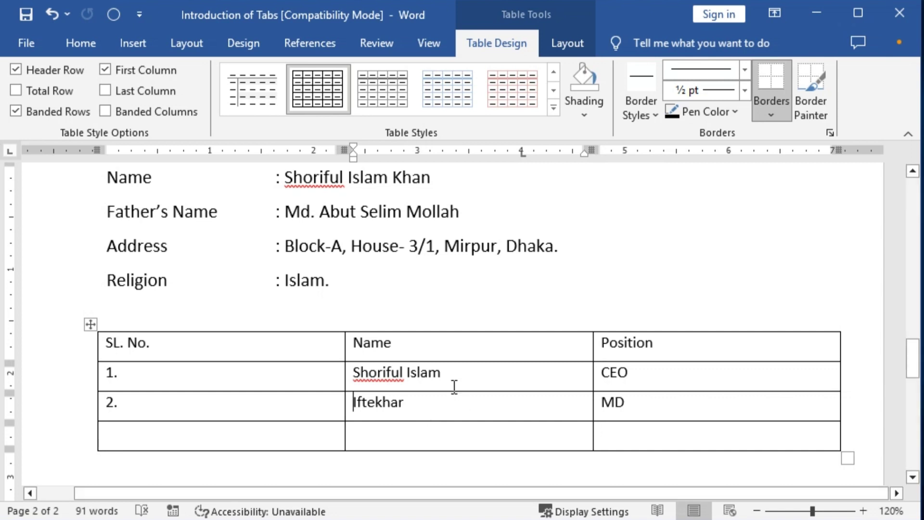
key("Up")
key("Right")
key("Right")
key("Right")
key("Right")
key("shift+Right")
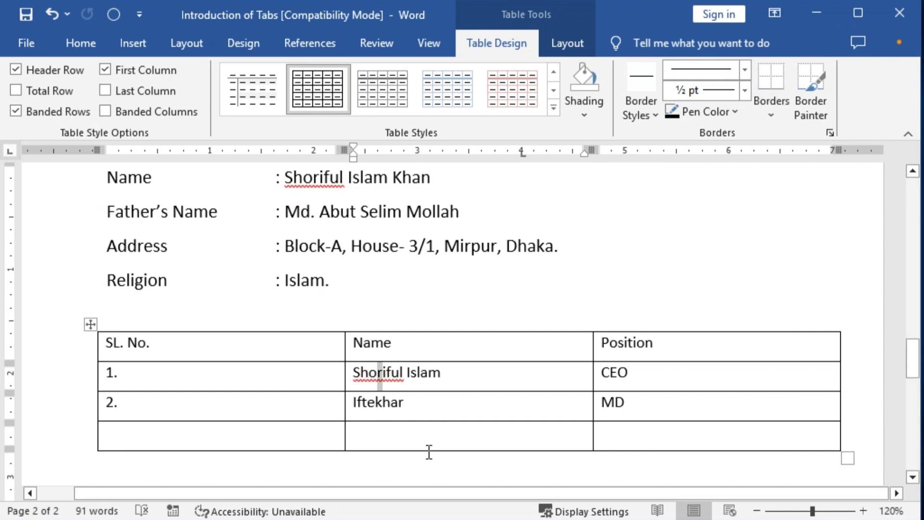
key("shift+Left")
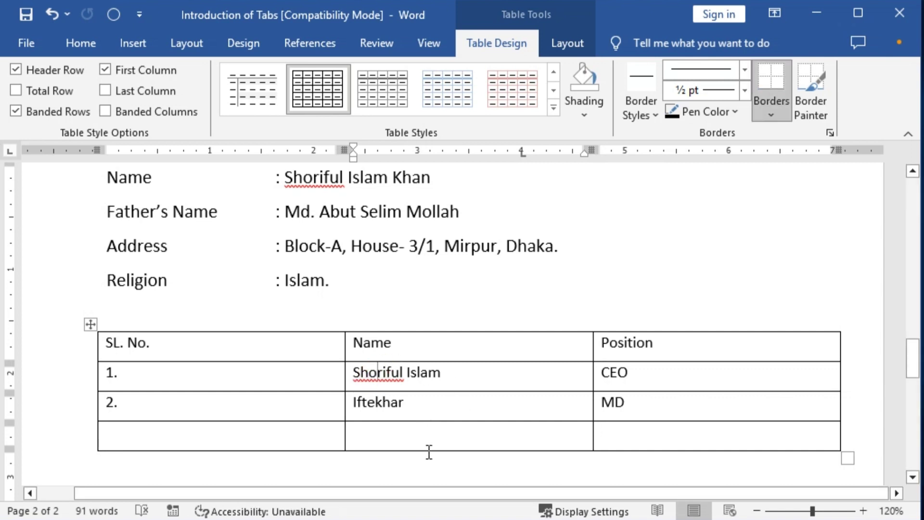
Check the first entry, moving between its name and CEO cells
key("Right")
key("Right")
scroll(429, 453, "up", 5, "ctrl")
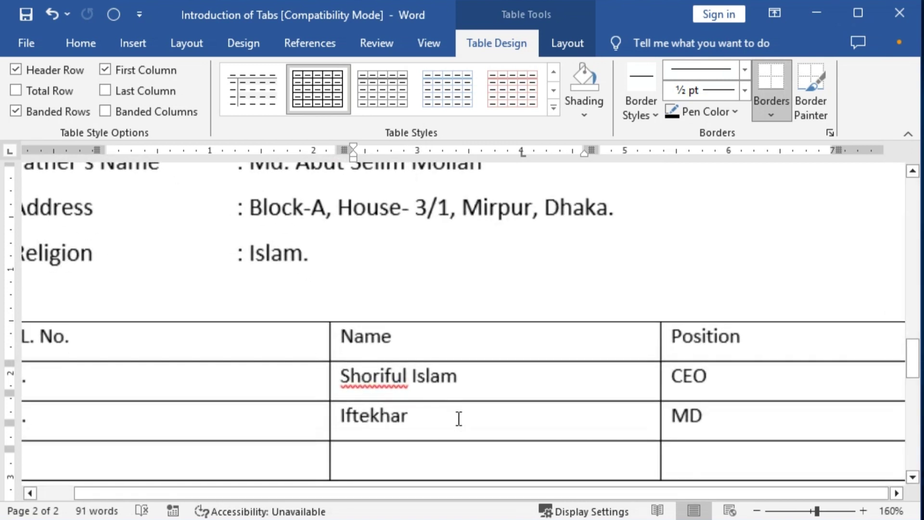
key("Right")
key("Right")
key("Right")
key("Right")
key("Right")
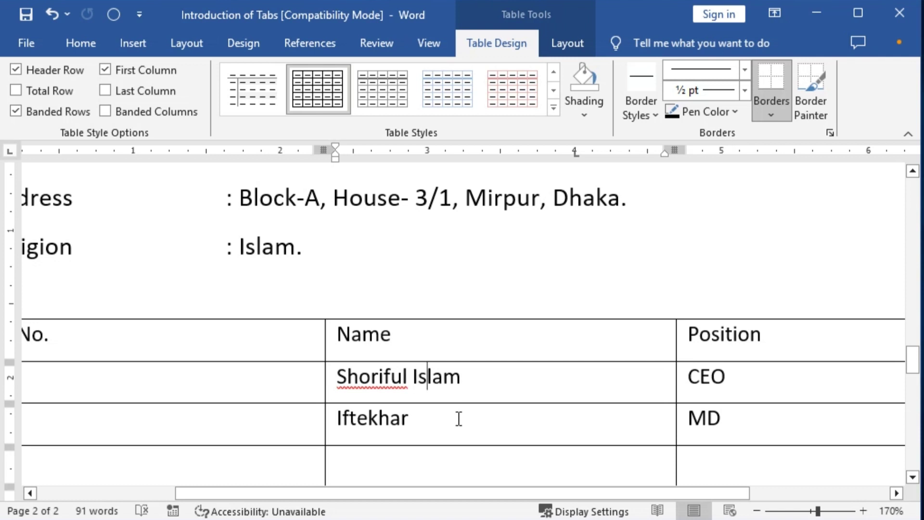
key("Tab")
key("shift+Tab")
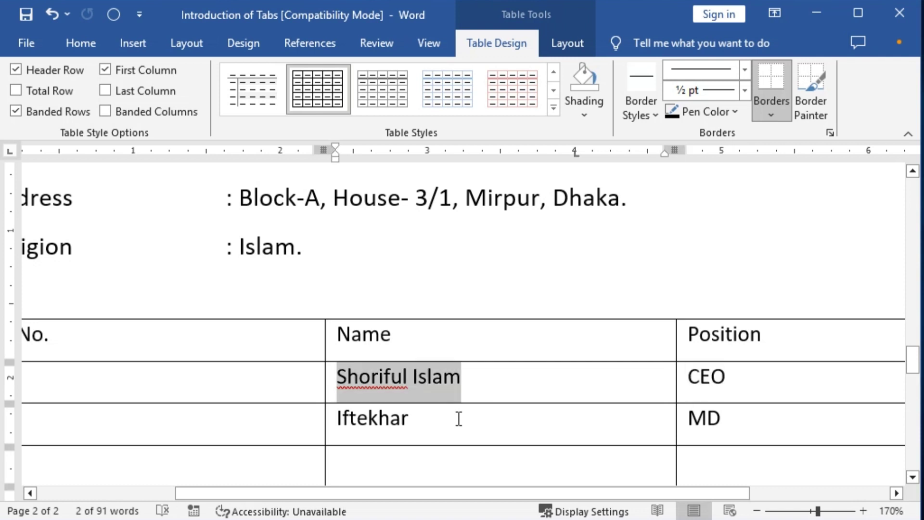
key("Tab")
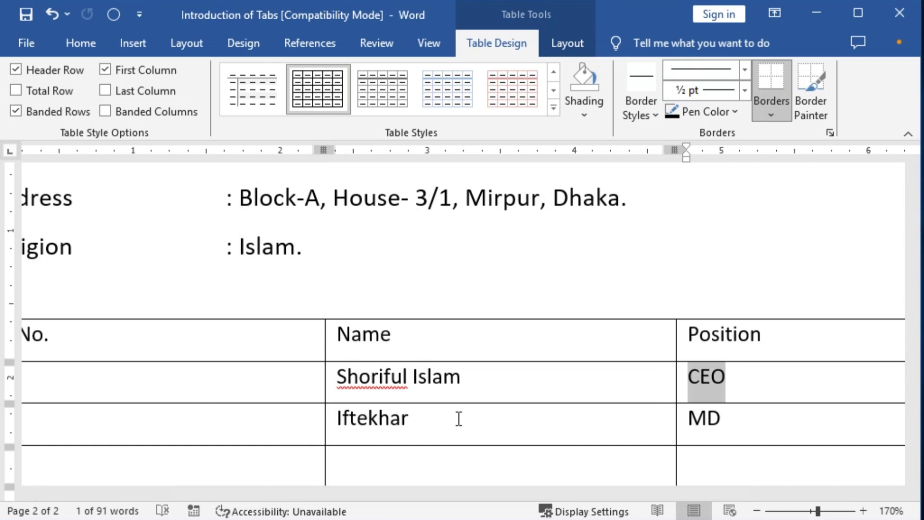
key("shift+Tab")
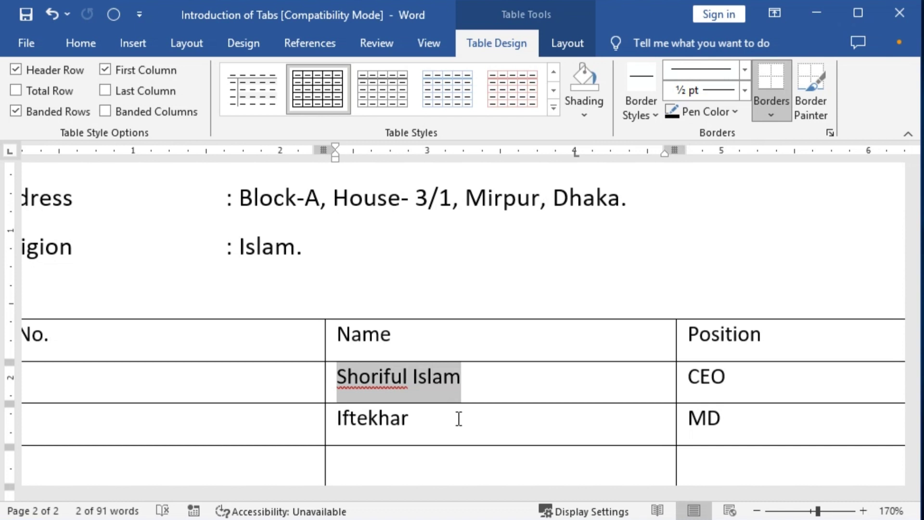
key("Tab")
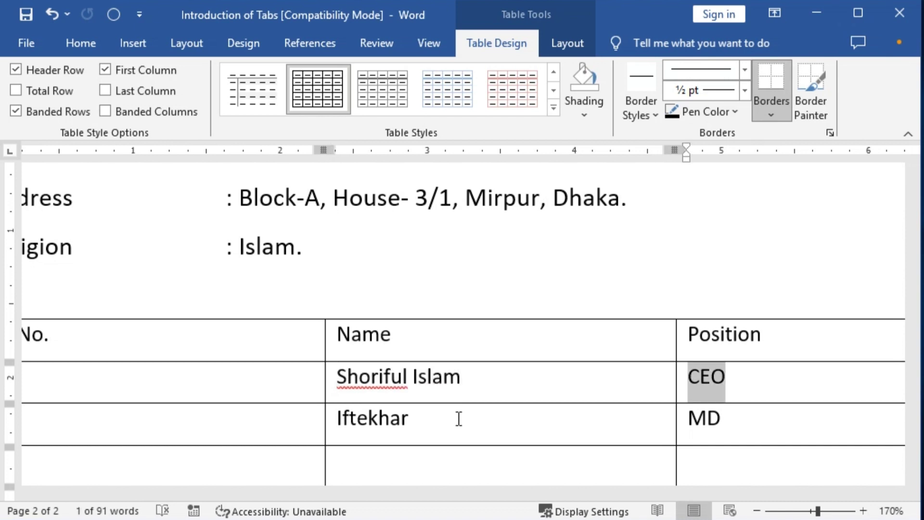
key("shift+Tab")
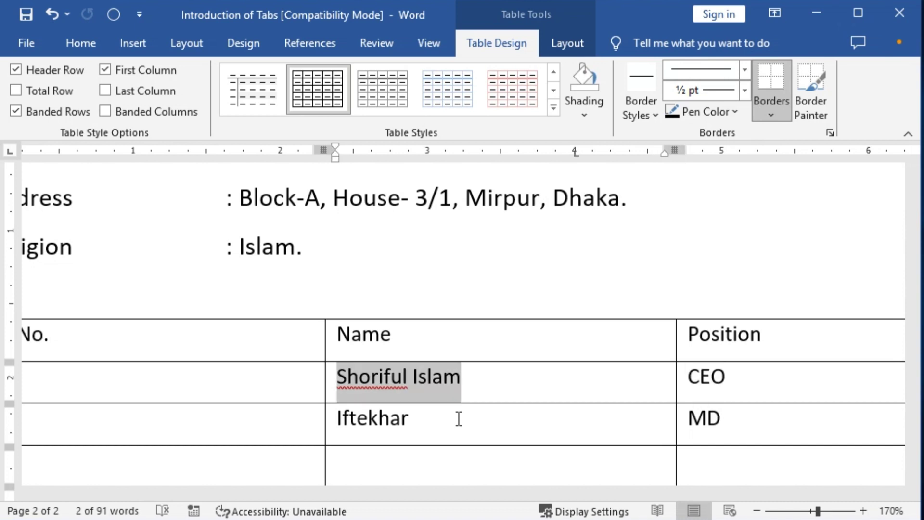
key("Tab")
key("shift+Tab")
key("Tab")
key("shift+Tab")
Move down through the MD entry and the empty row's cells to review the table
scroll(459, 419, "down", 2, "ctrl")
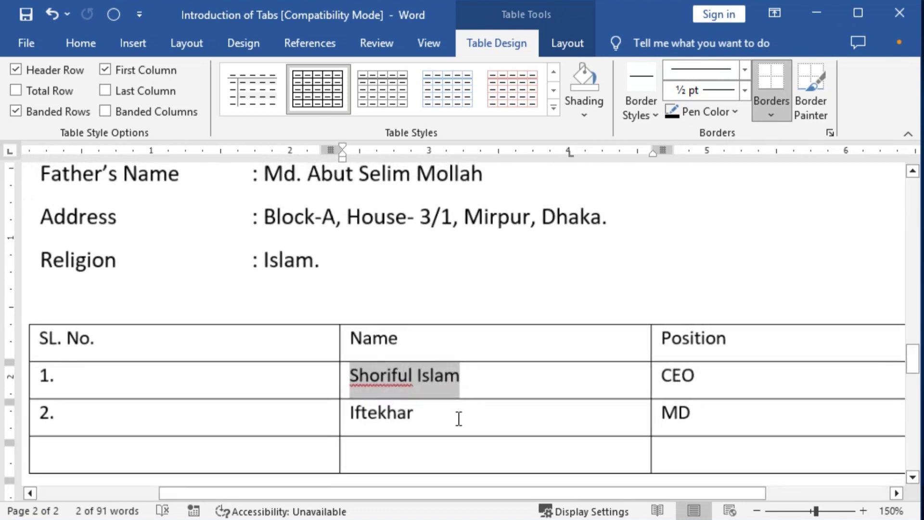
key("Tab")
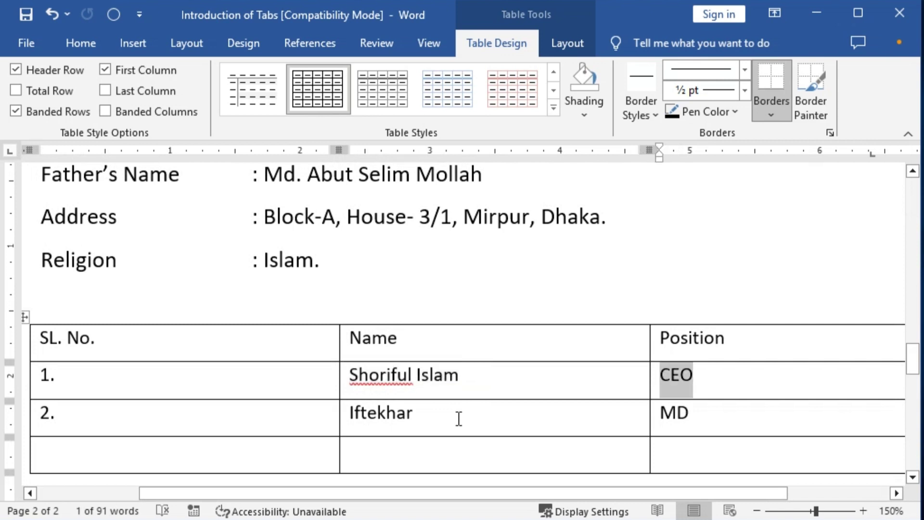
key("shift+Tab")
key("shift+Tab")
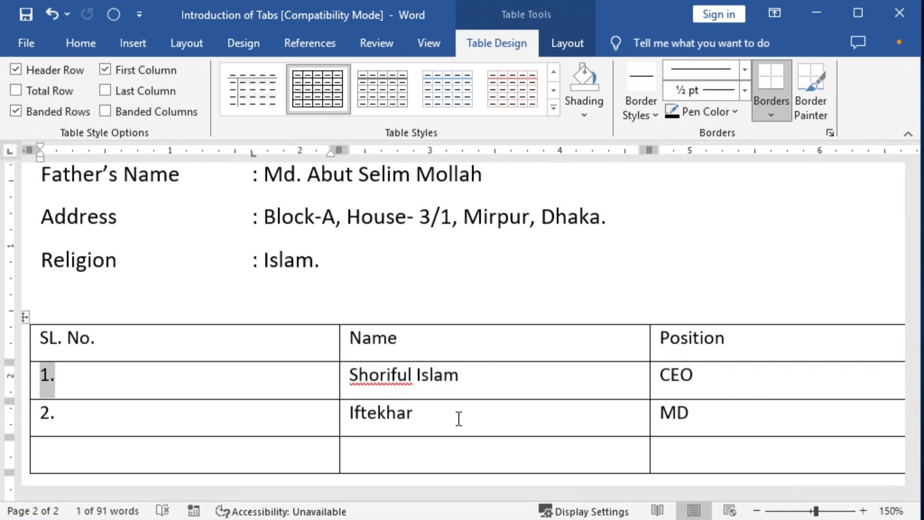
key("Tab")
key("Tab")
key("Down")
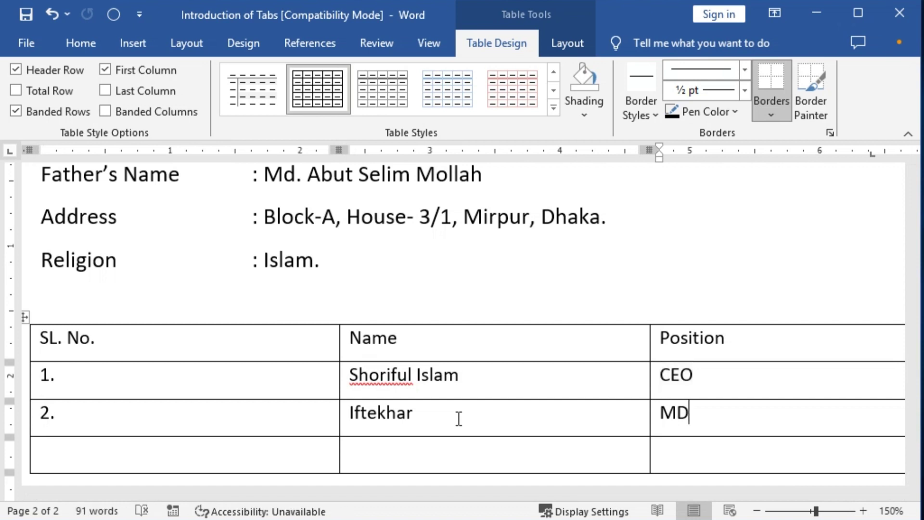
key("shift+Tab")
key("shift+Tab")
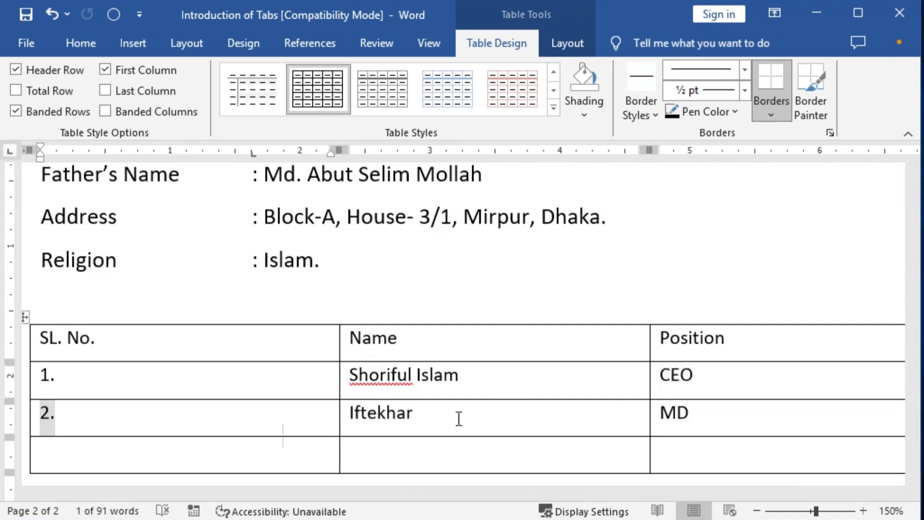
key("Down")
key("Tab")
key("Tab")
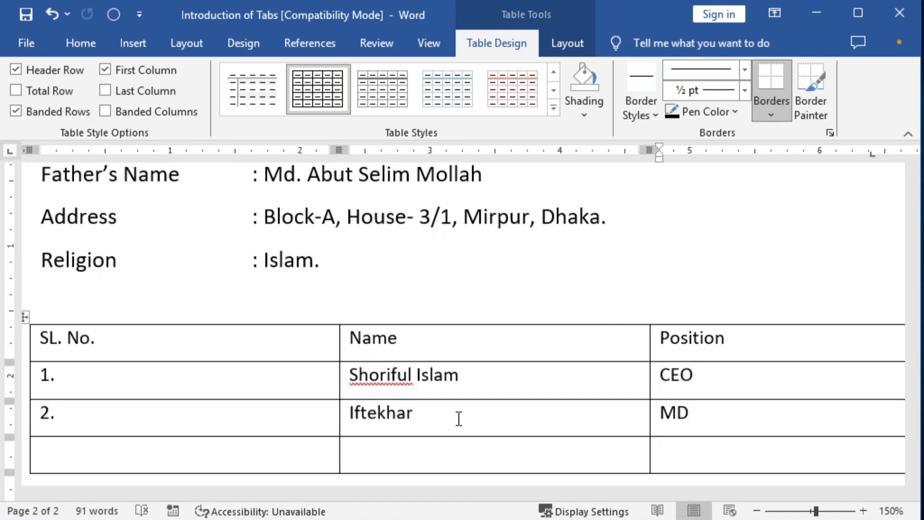
key("shift+Tab")
key("shift+Tab")
key("shift+Tab")
key("shift+Tab")
key("shift+Tab")
key("shift+Tab")
key("shift+Tab")
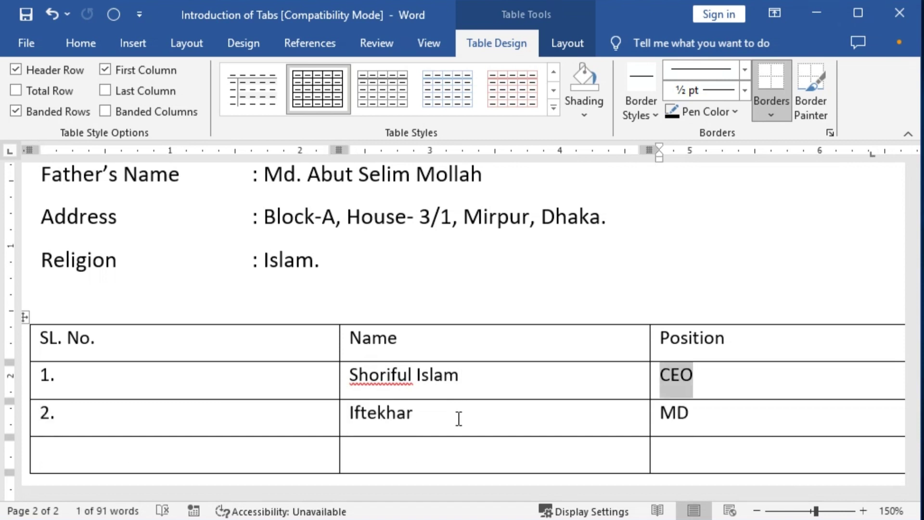
scroll(459, 419, "down", 2)
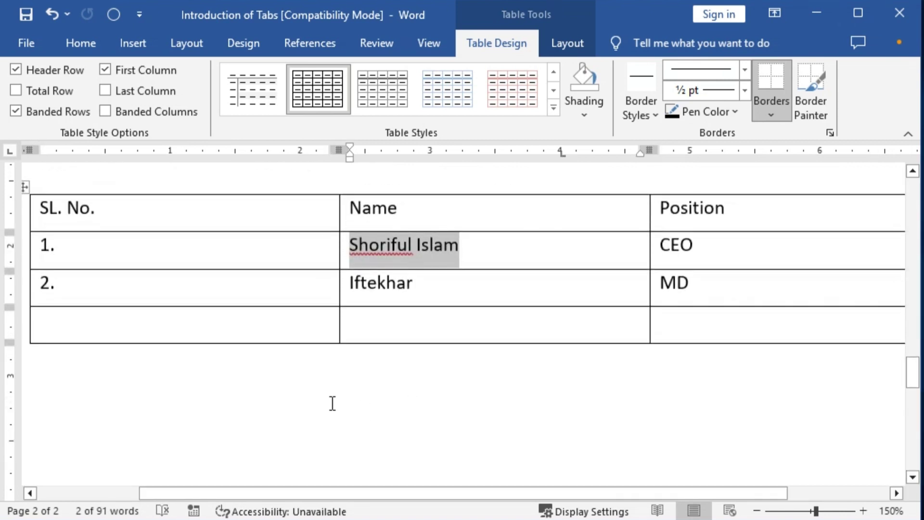
Below the table, type '1. Choose the right answer:', undoing the automatic list numbering
left_click(119, 369)
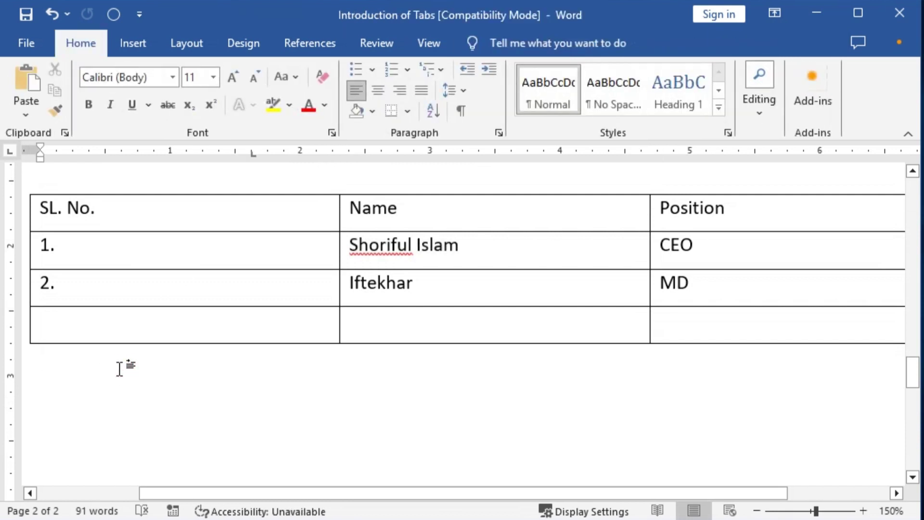
key("Return")
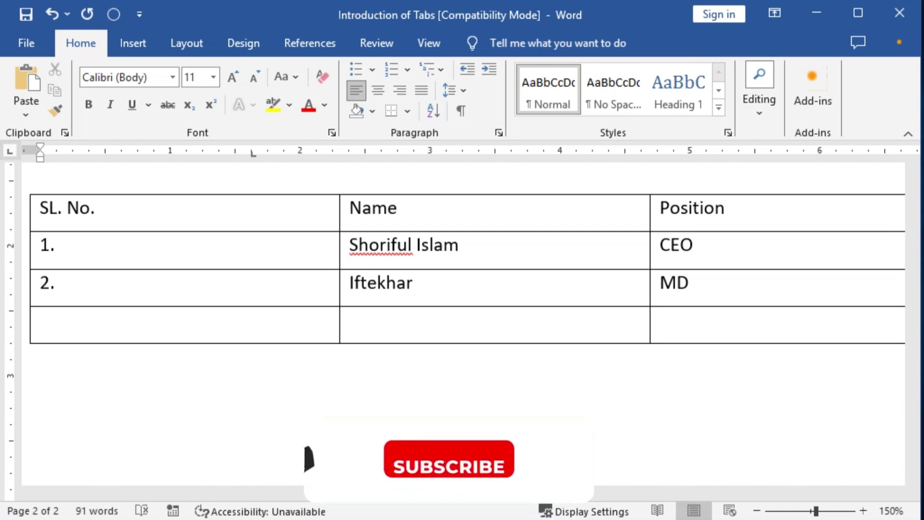
scroll(114, 375, "down", 4)
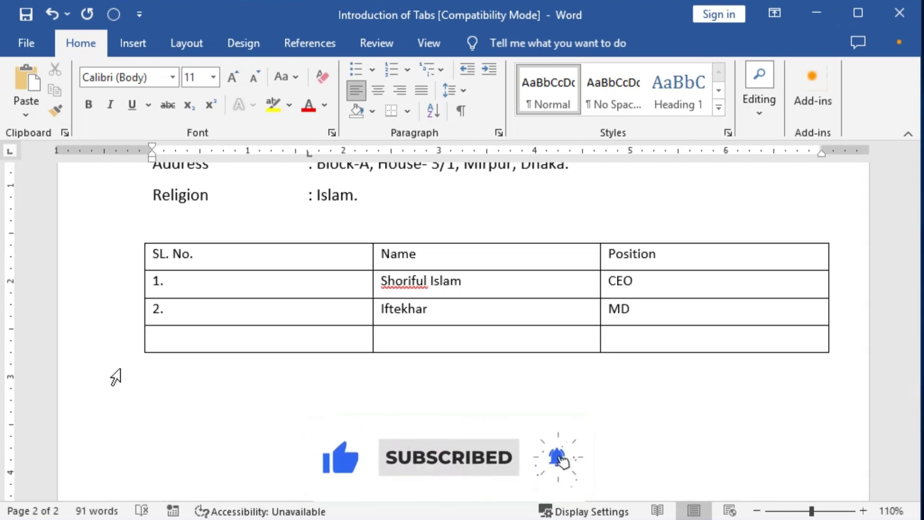
type("1.")
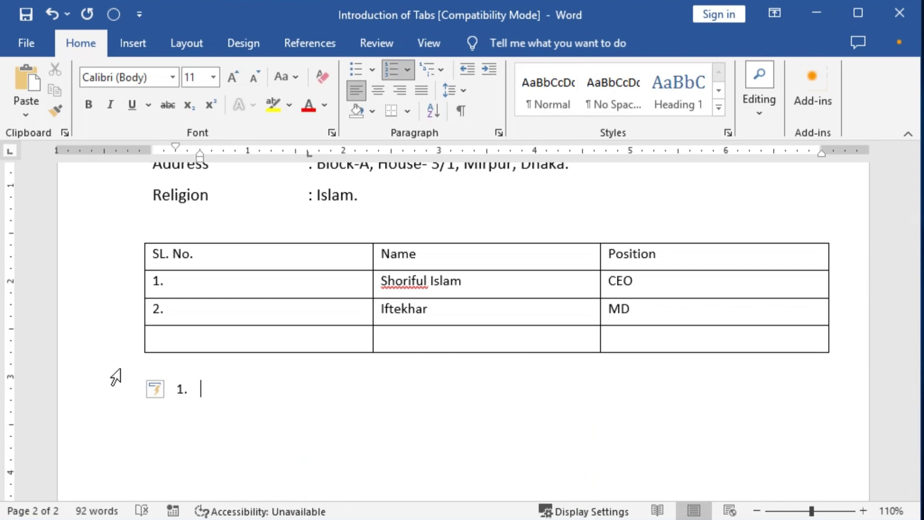
key("ctrl+z")
type("Choo")
type("se")
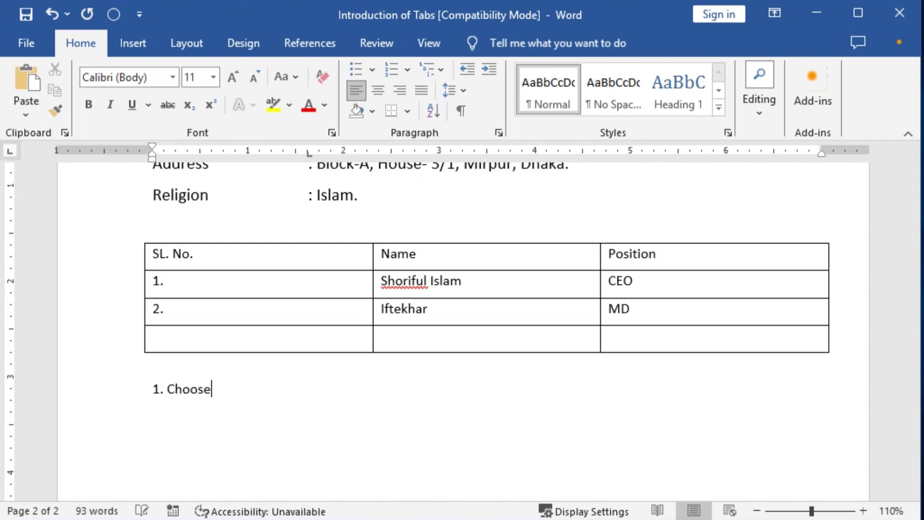
type(" the right ans")
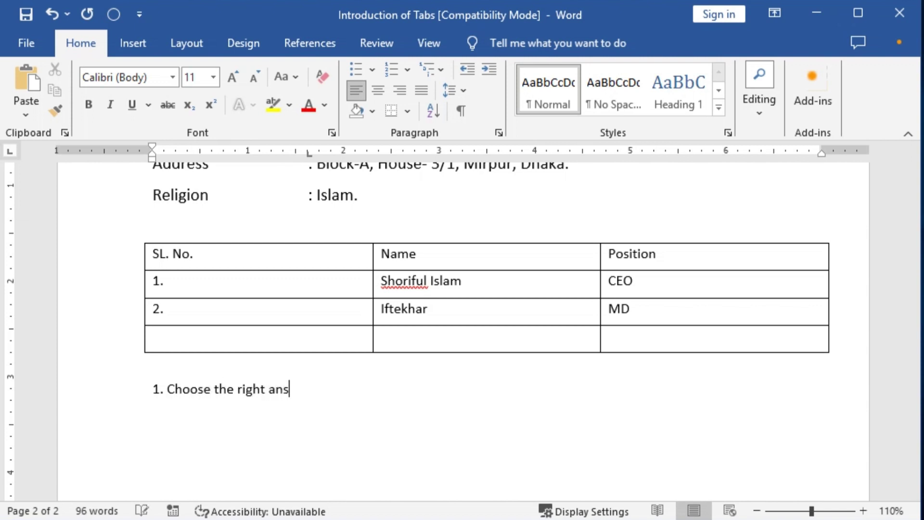
type("wer:")
Place a right tab stop on the ruler at the right margin for the question line
key("ctrl+alt+g")
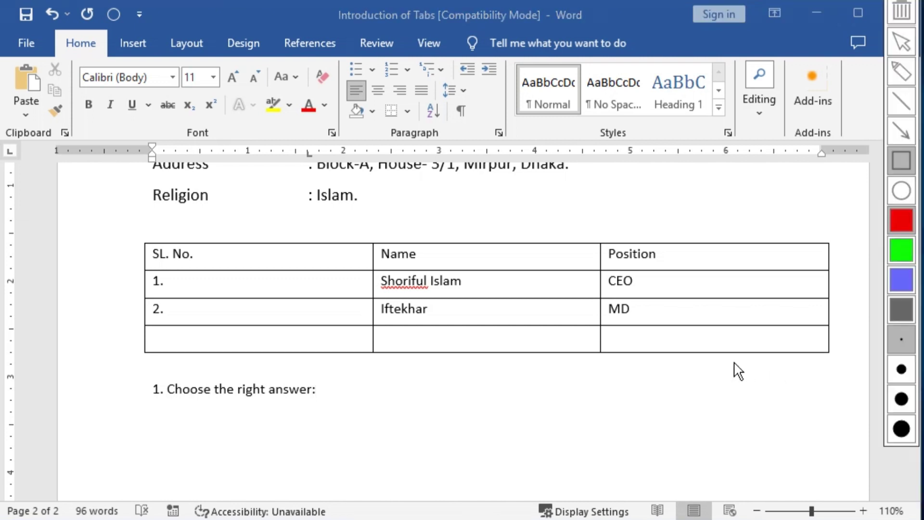
mouse_move(710, 362)
left_mouse_down()
mouse_move(791, 412)
mouse_move(862, 419)
mouse_move(871, 398)
mouse_move(870, 421)
left_mouse_up()
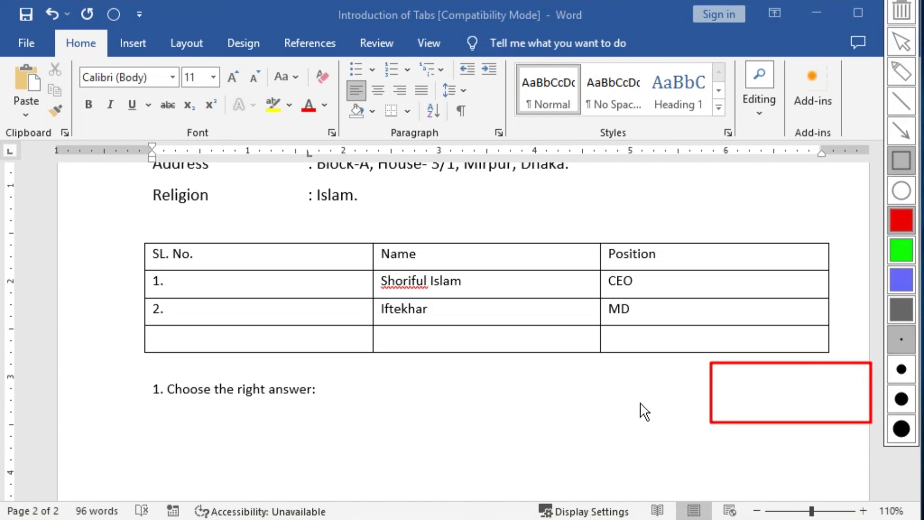
key("ctrl+alt+g")
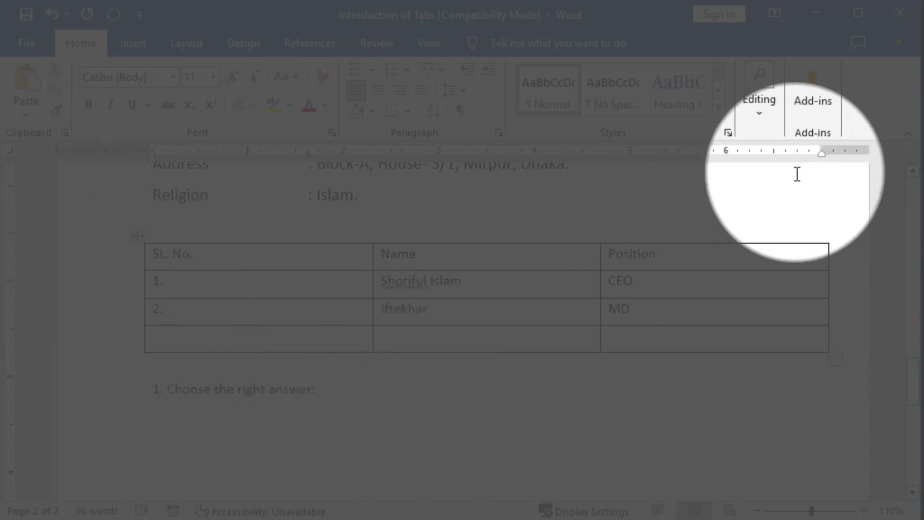
left_click_drag(809, 152, 822, 154)
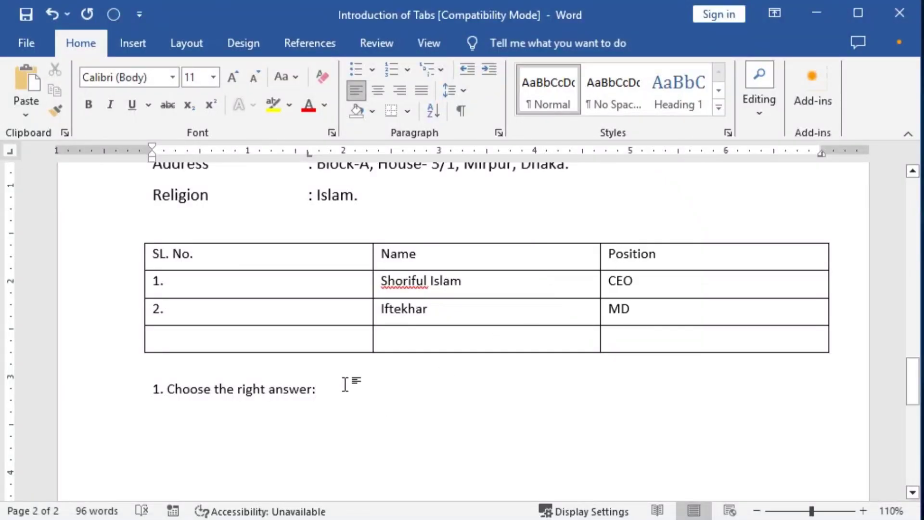
Add right-aligned marks '5 × 5 = 25' to the first question and start '2. Write a Paragraph:'
left_click(324, 386)
scroll(333, 411, "up", 1)
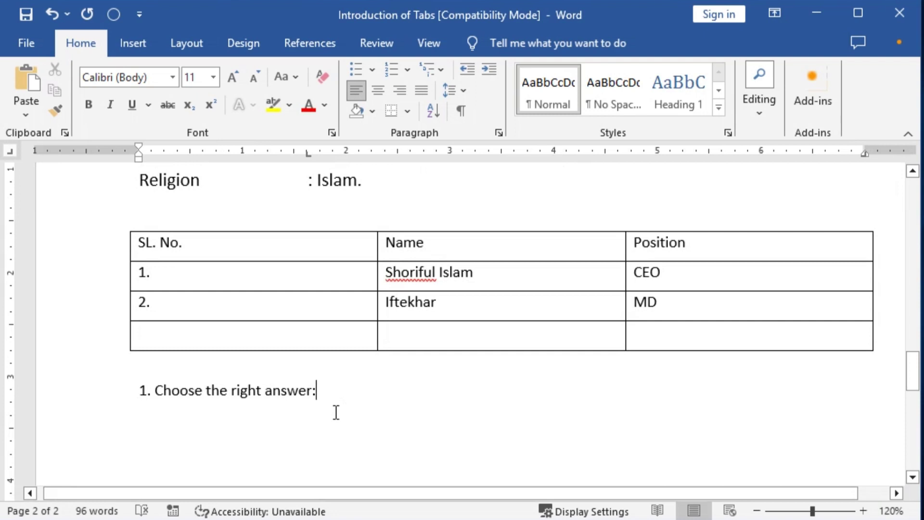
key("Tab")
type("5")
left_click(133, 43)
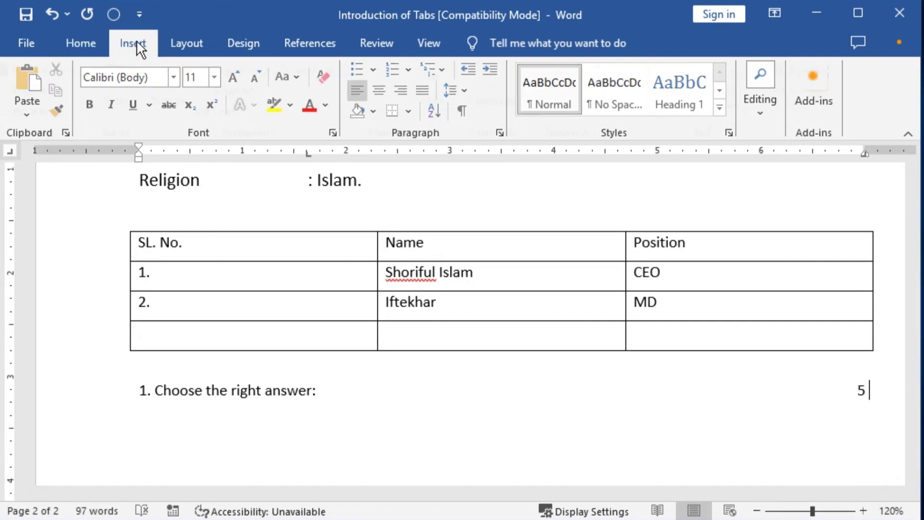
left_click(848, 91)
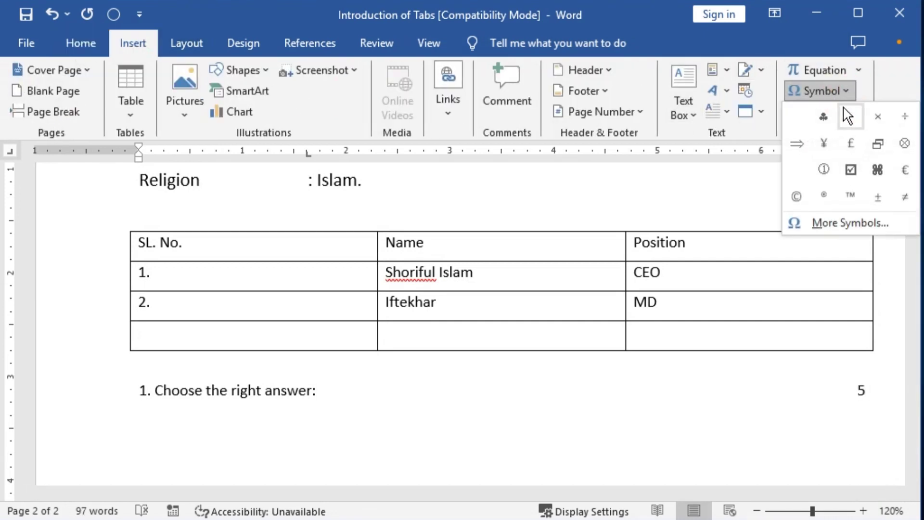
left_click(874, 115)
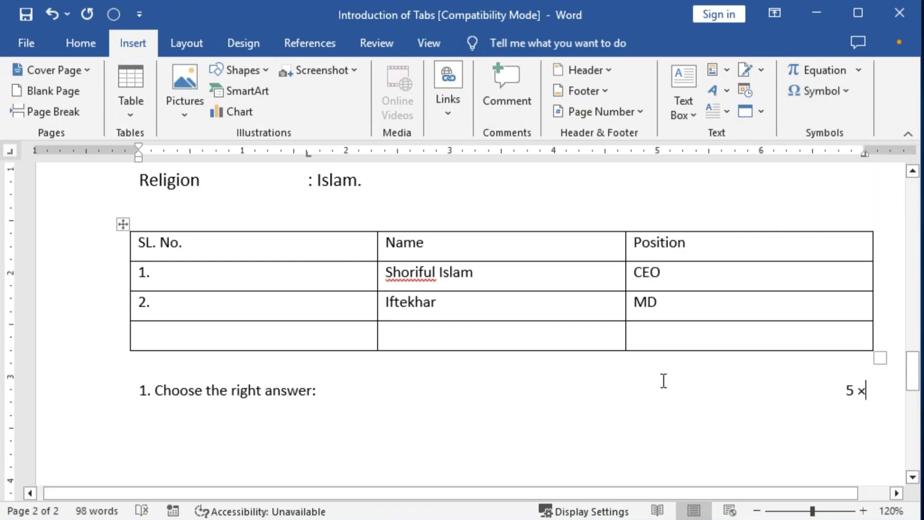
type("5 = ")
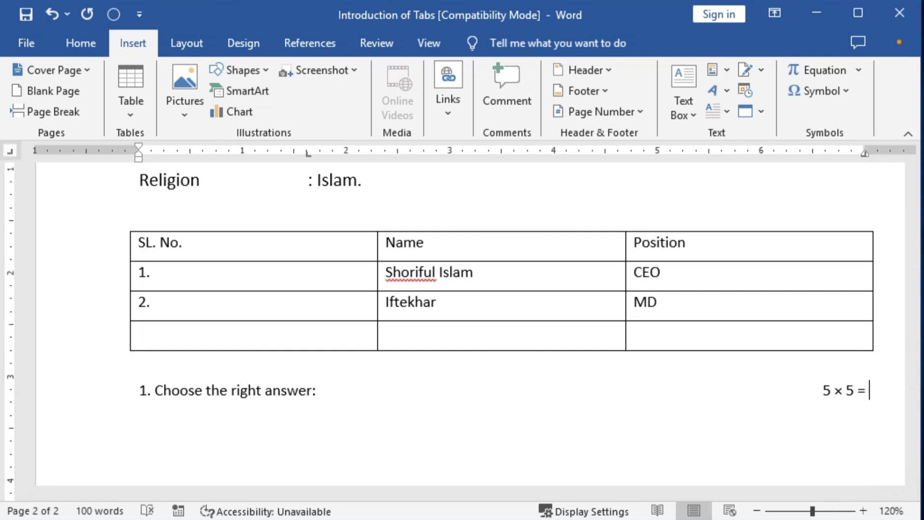
type("25")
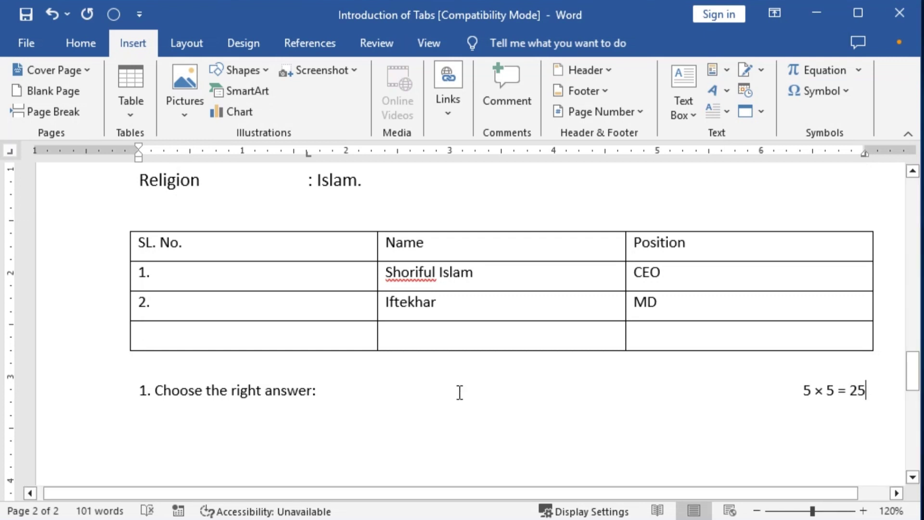
scroll(457, 390, "down", 2)
scroll(457, 390, "up", 1)
key("Return")
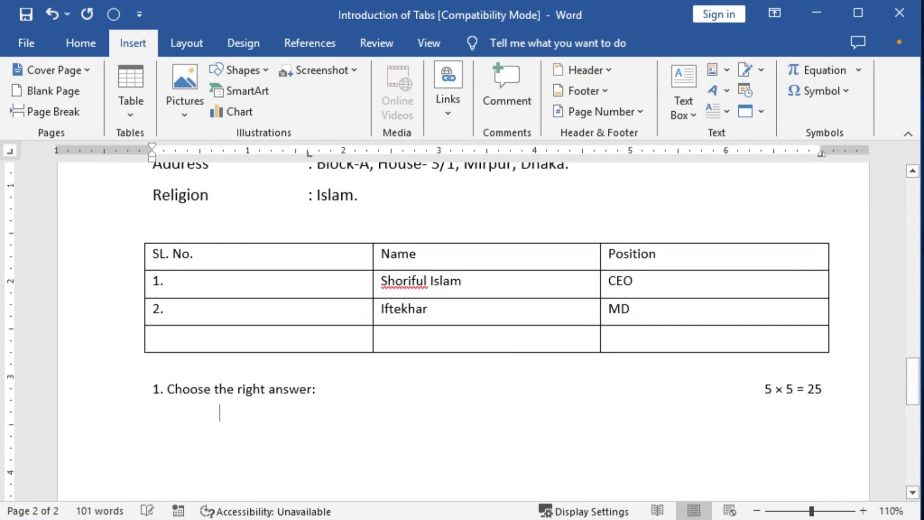
type("2.")
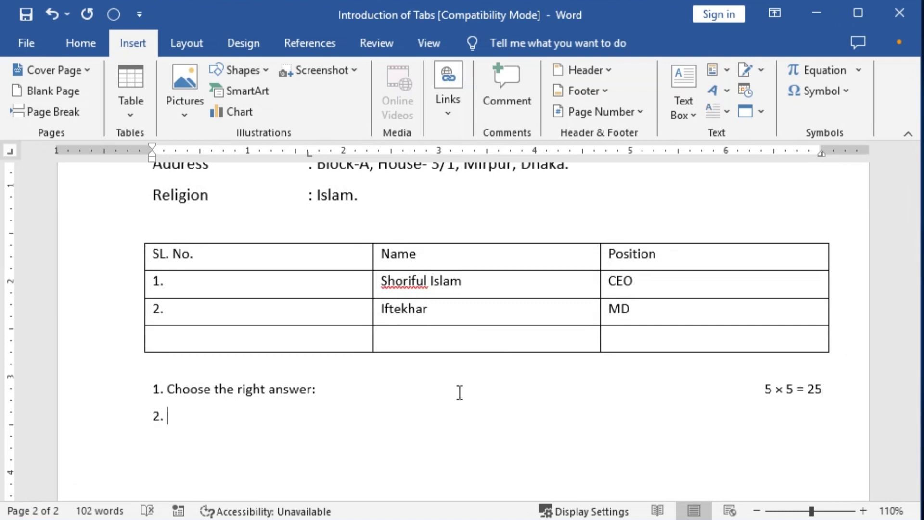
type(" Write a ")
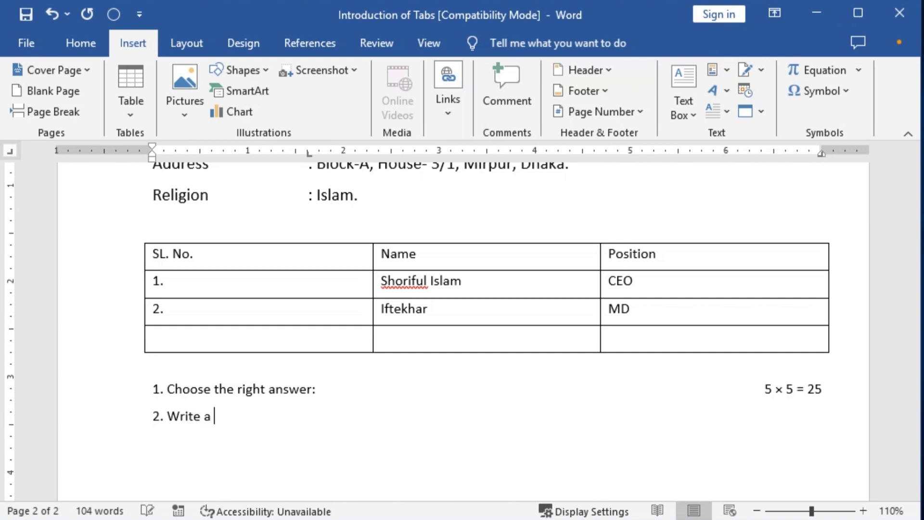
type("Paragraph:")
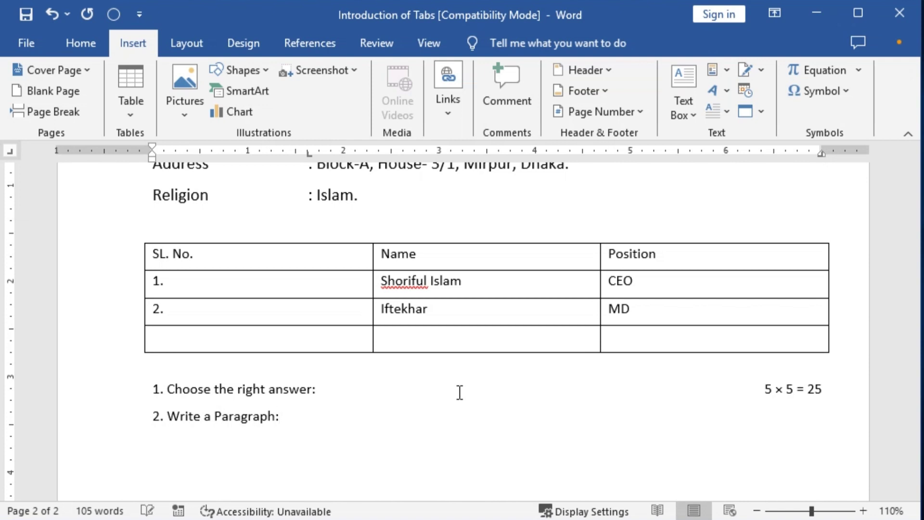
Put right-aligned marks '1 × 10 = 10' after the second question, then begin a new line
key("Tab")
key("Tab")
key("Tab")
type("1")
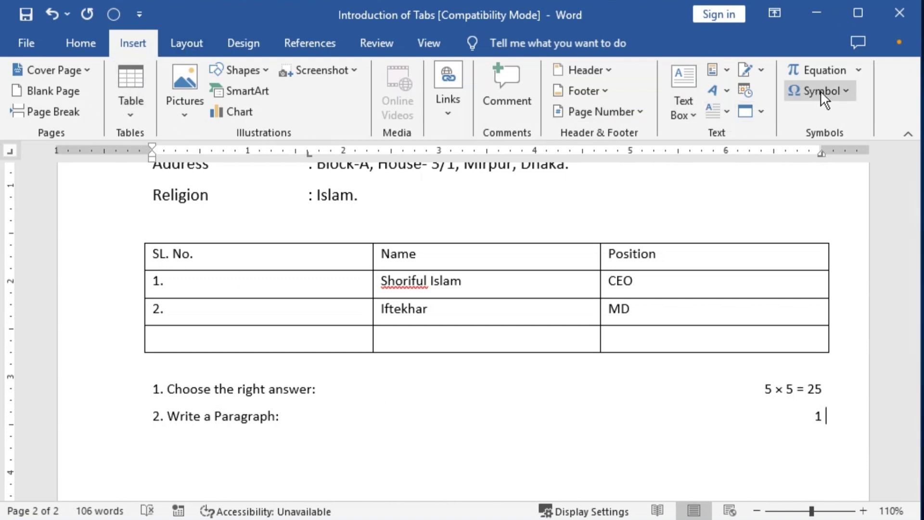
left_click(845, 90)
left_click(797, 116)
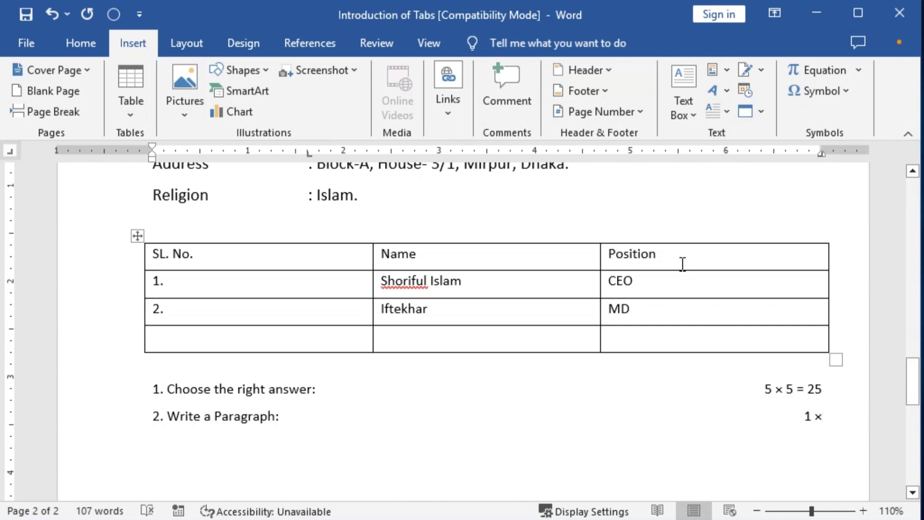
type("1")
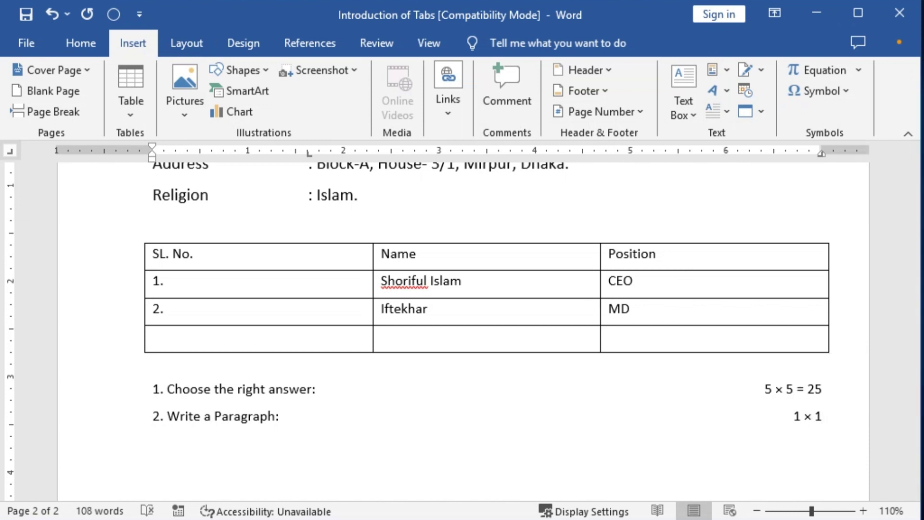
type("0 = 1`")
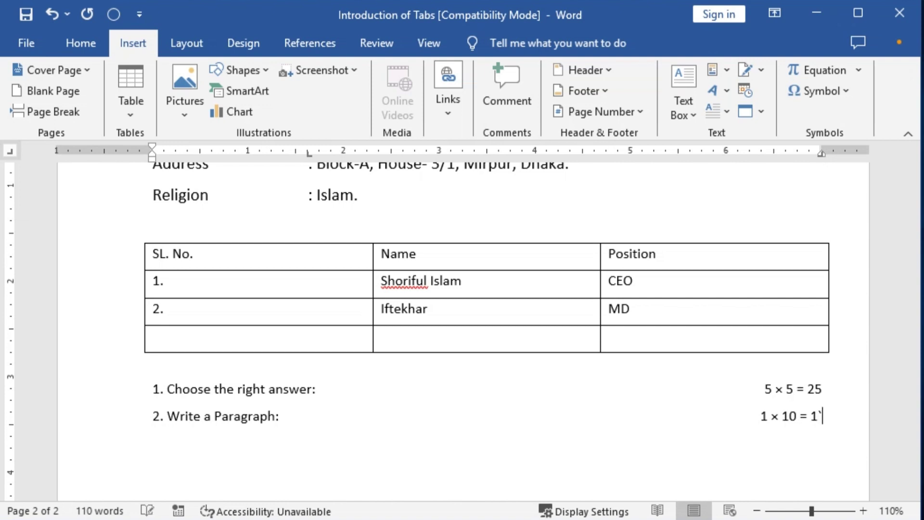
key("BackSpace")
type("0")
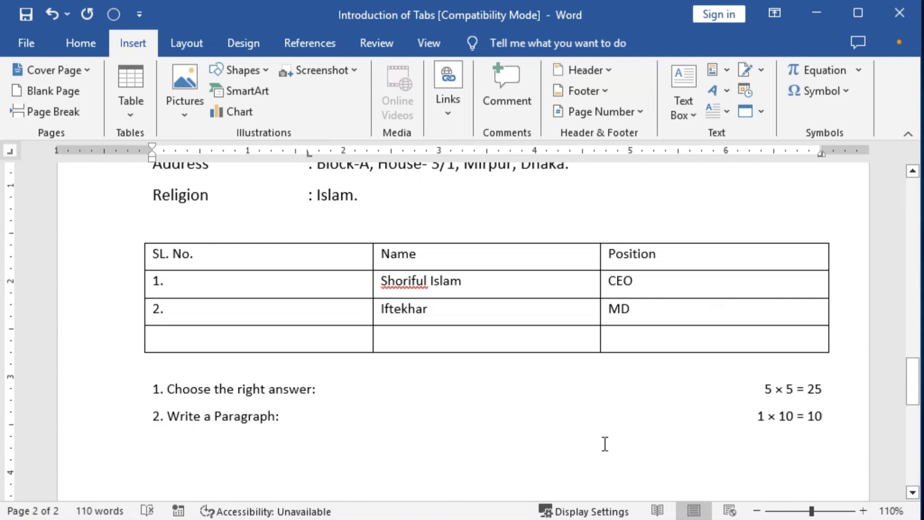
key("Return")
Return to the top of the document at the 'Introduction of Tabs:' heading
scroll(303, 331, "up", 10)
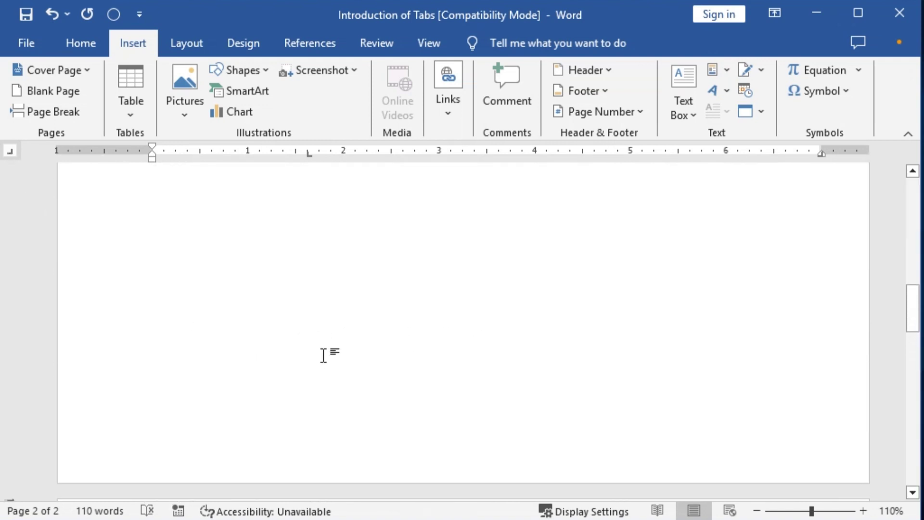
key("ctrl+Home")
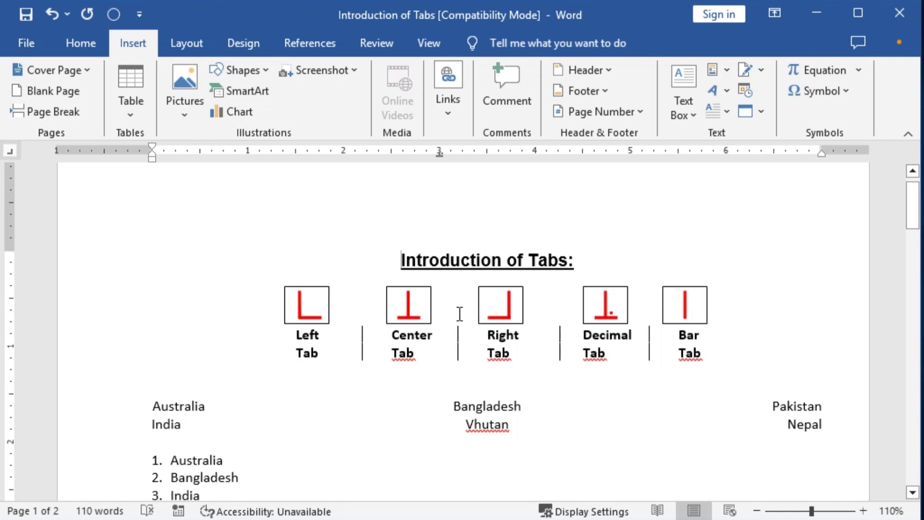